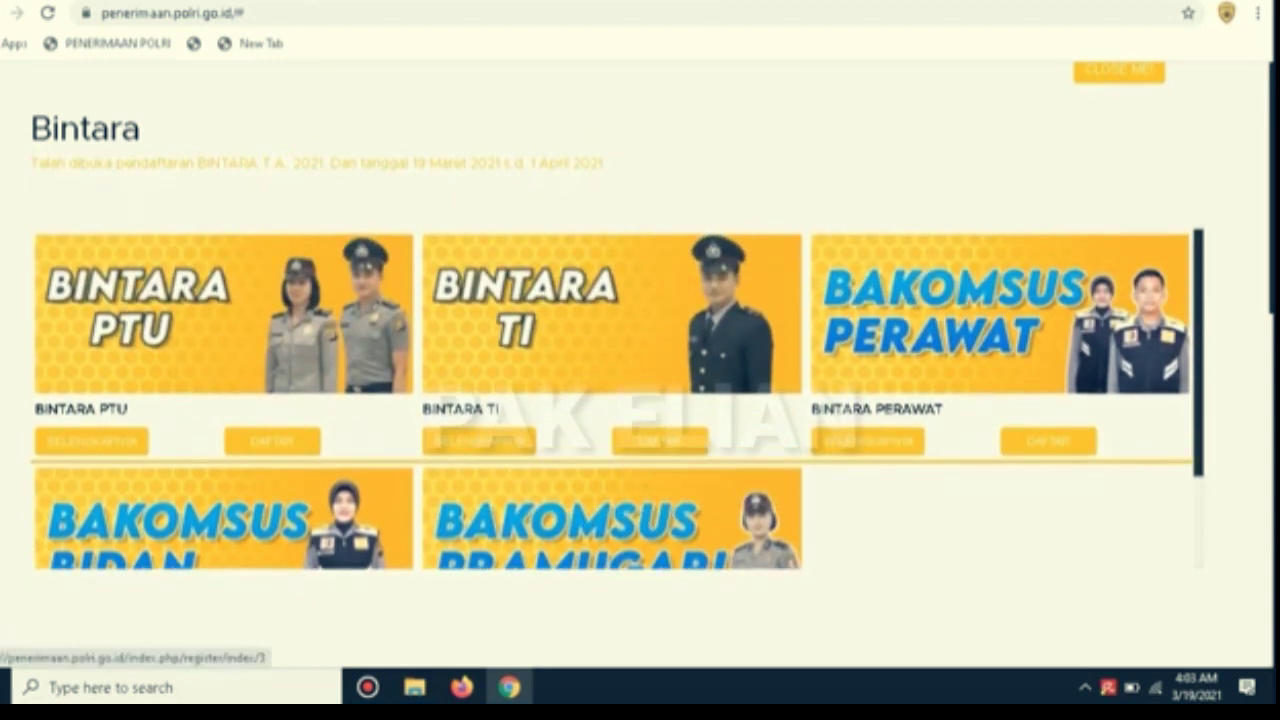
# Open the Bintara PTU registration form and scroll down to its first fields
pyautogui.click(272, 441)
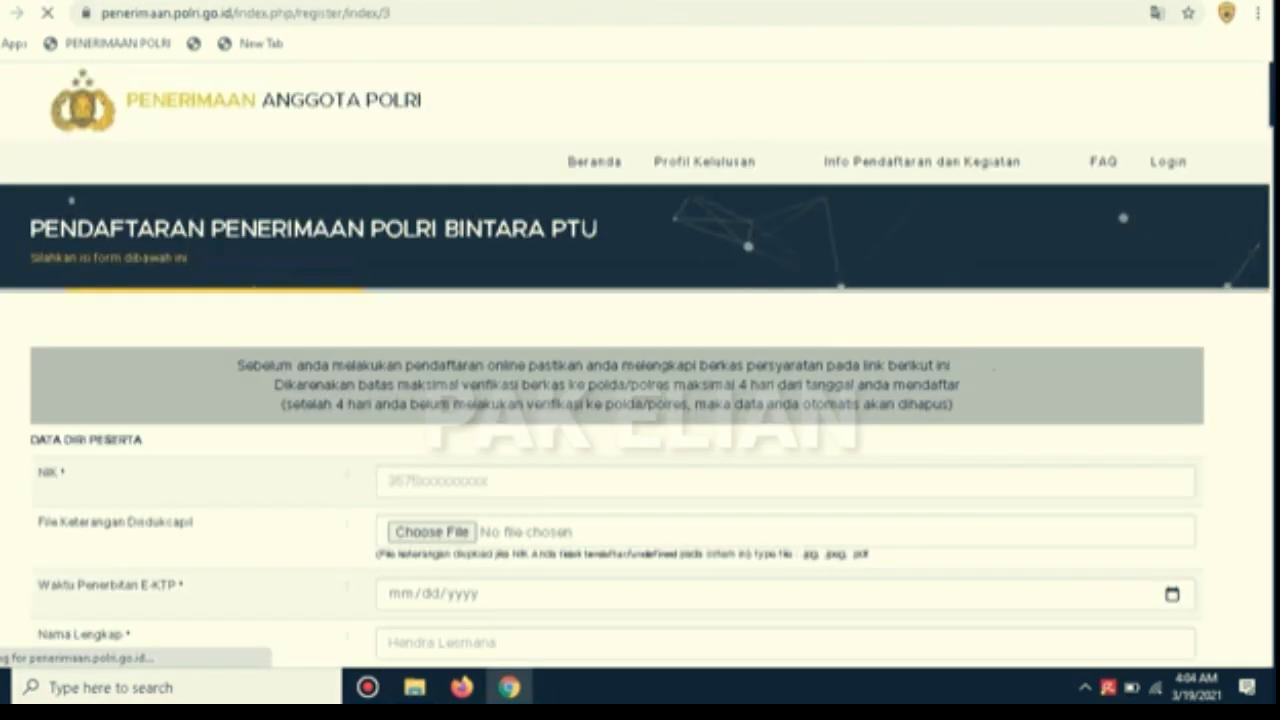
pyautogui.scroll(-1, 636, 365)
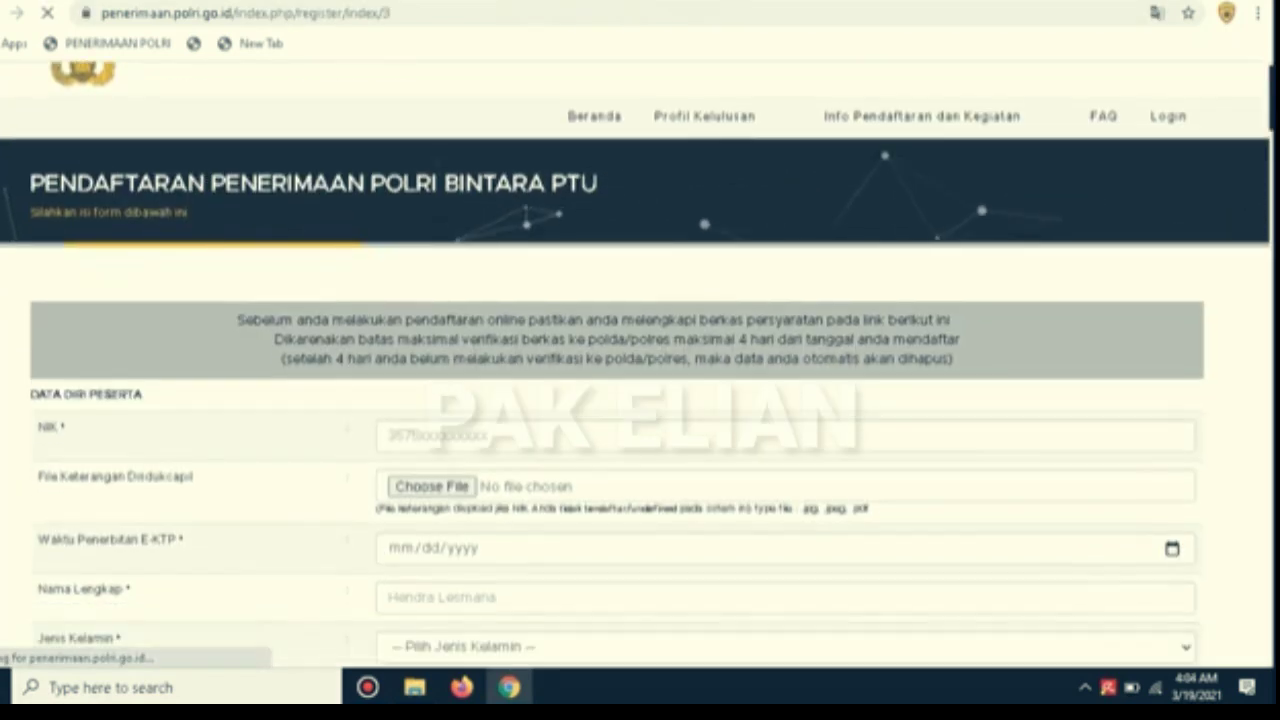
pyautogui.scroll(1, 636, 365)
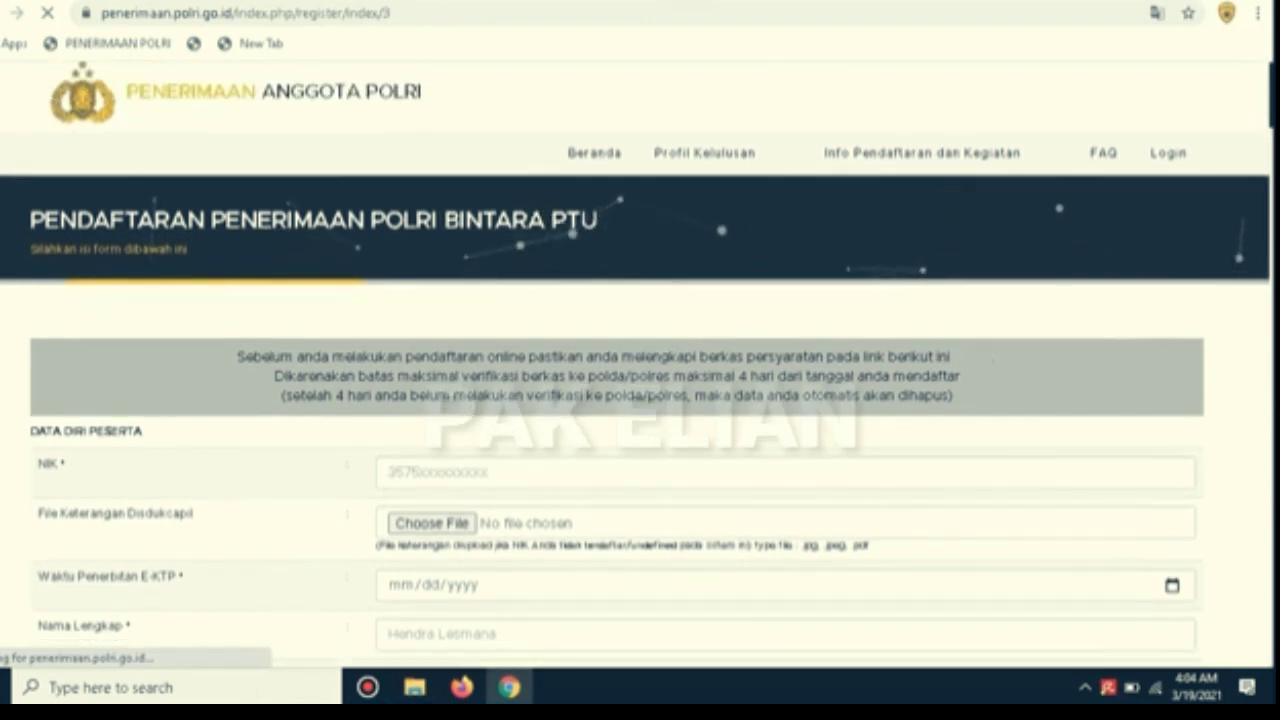
pyautogui.scroll(-1, 636, 365)
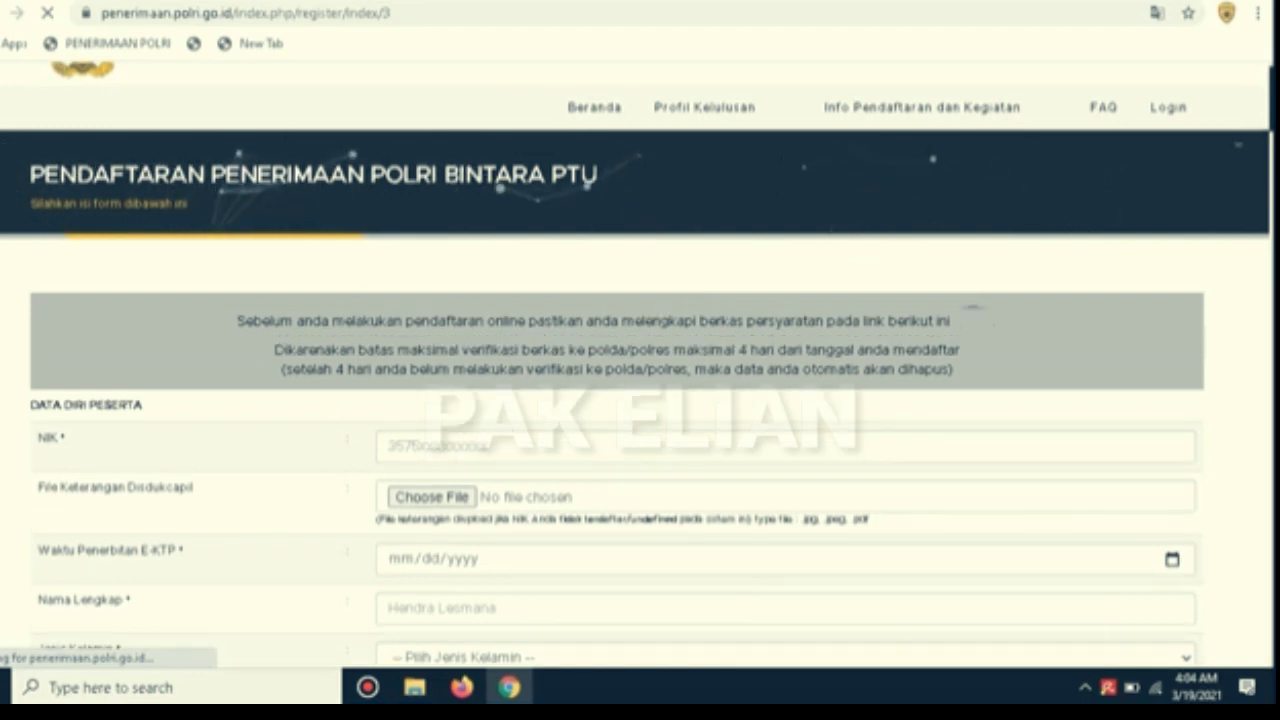
pyautogui.scroll(-1, 637, 362)
pyautogui.scroll(-1, 637, 362)
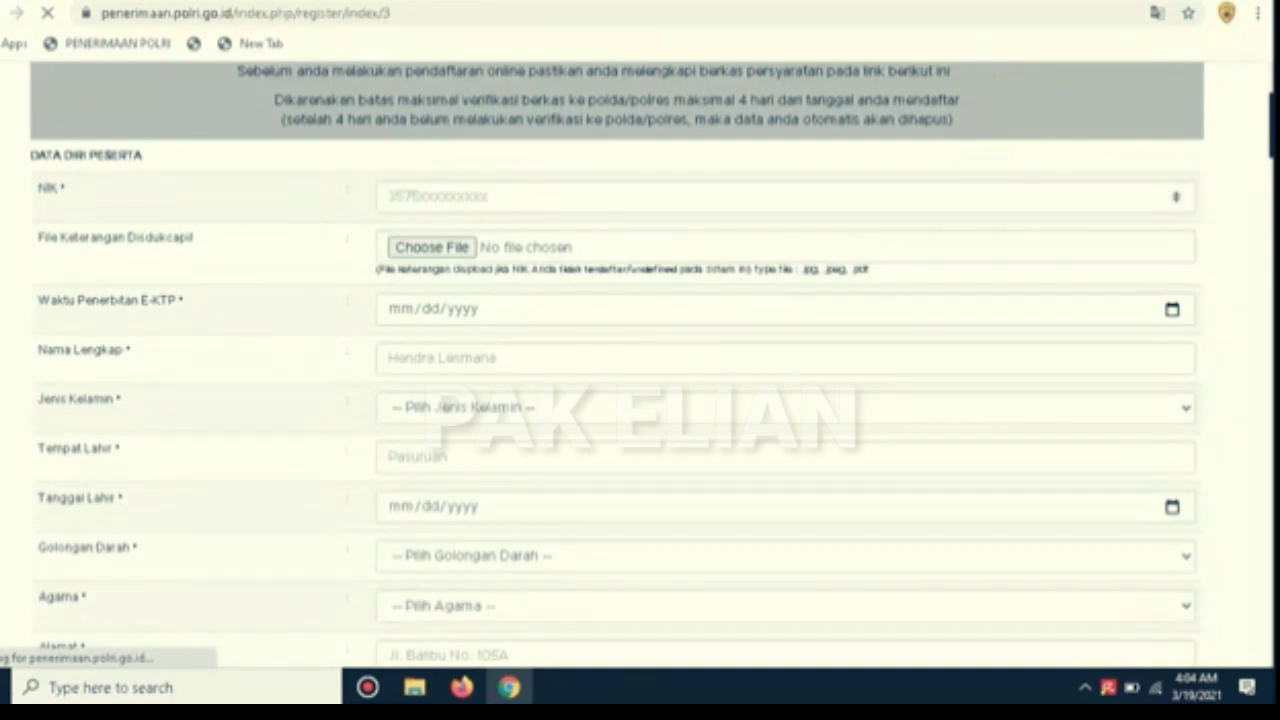
# Enter the participant's NIK number, correcting its leading digits
pyautogui.click(786, 197)
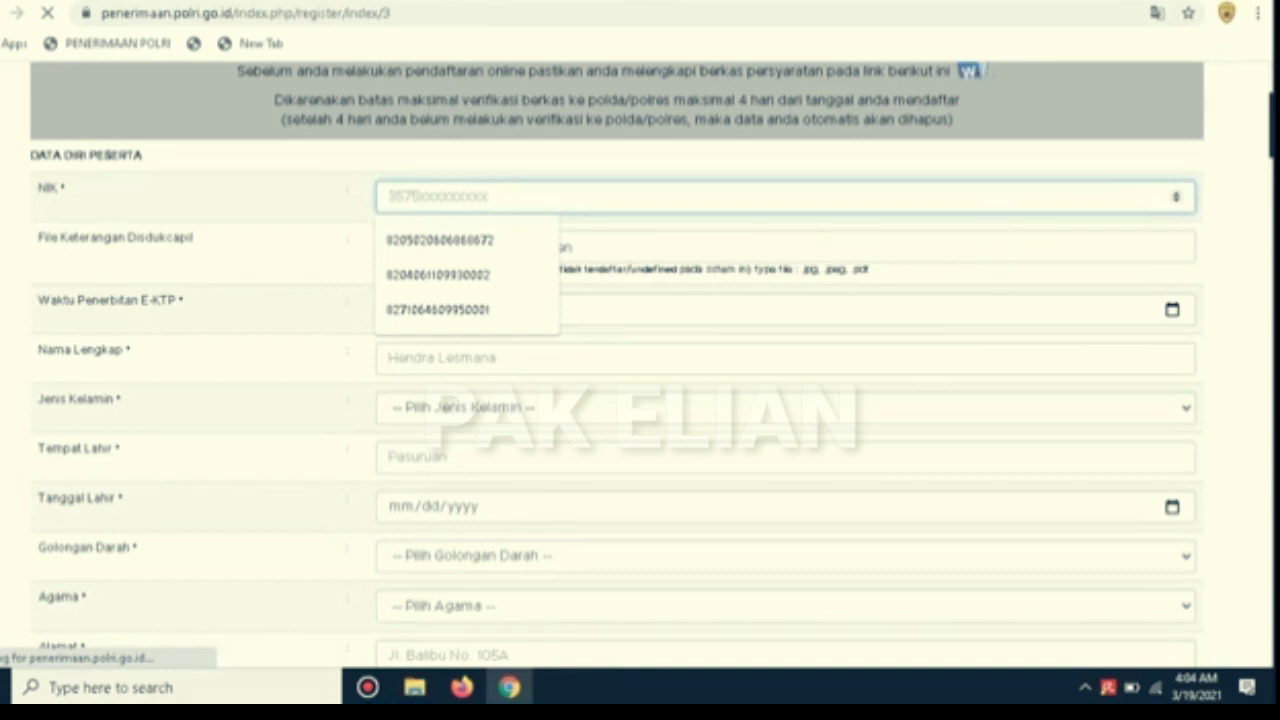
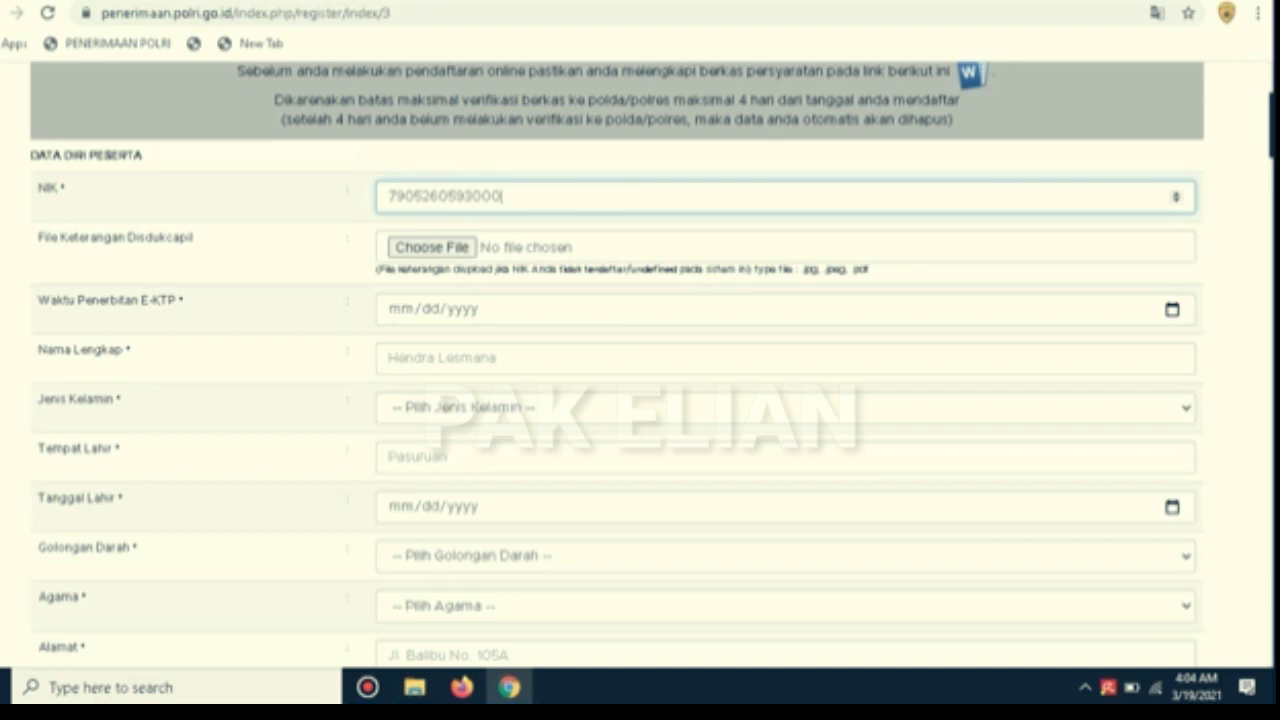
pyautogui.click(395, 196)
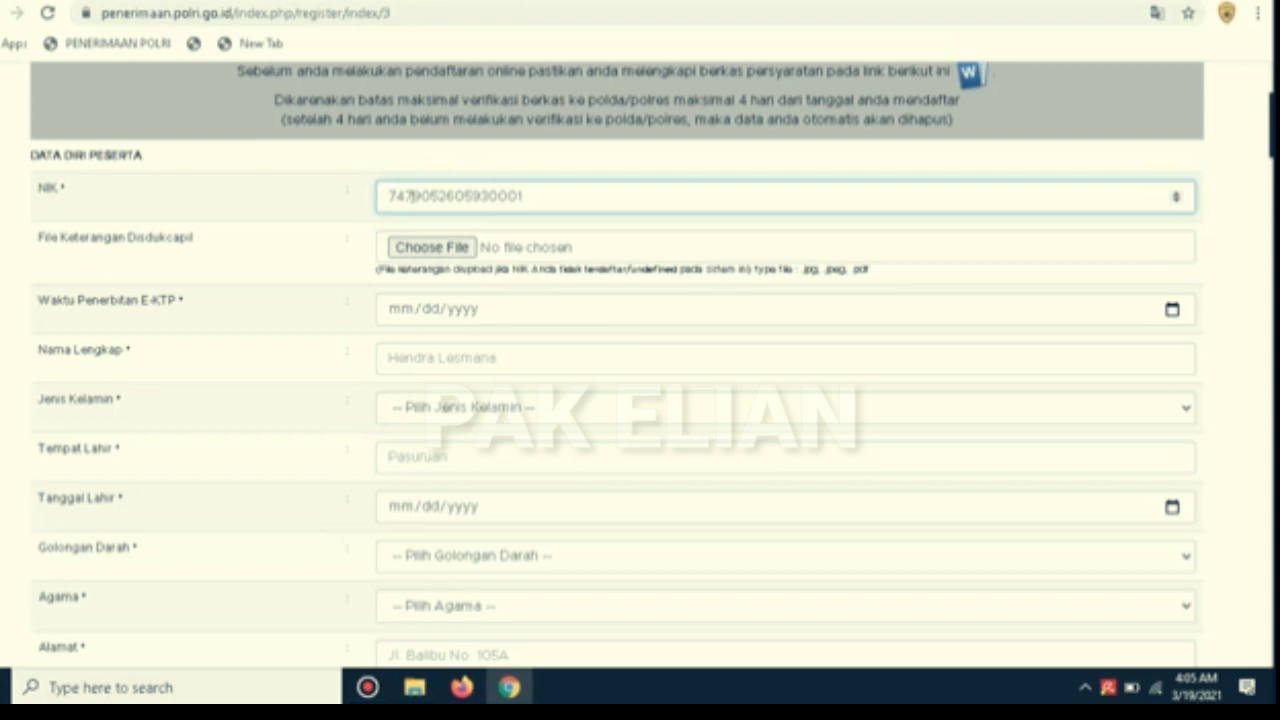
pyautogui.press('Return')
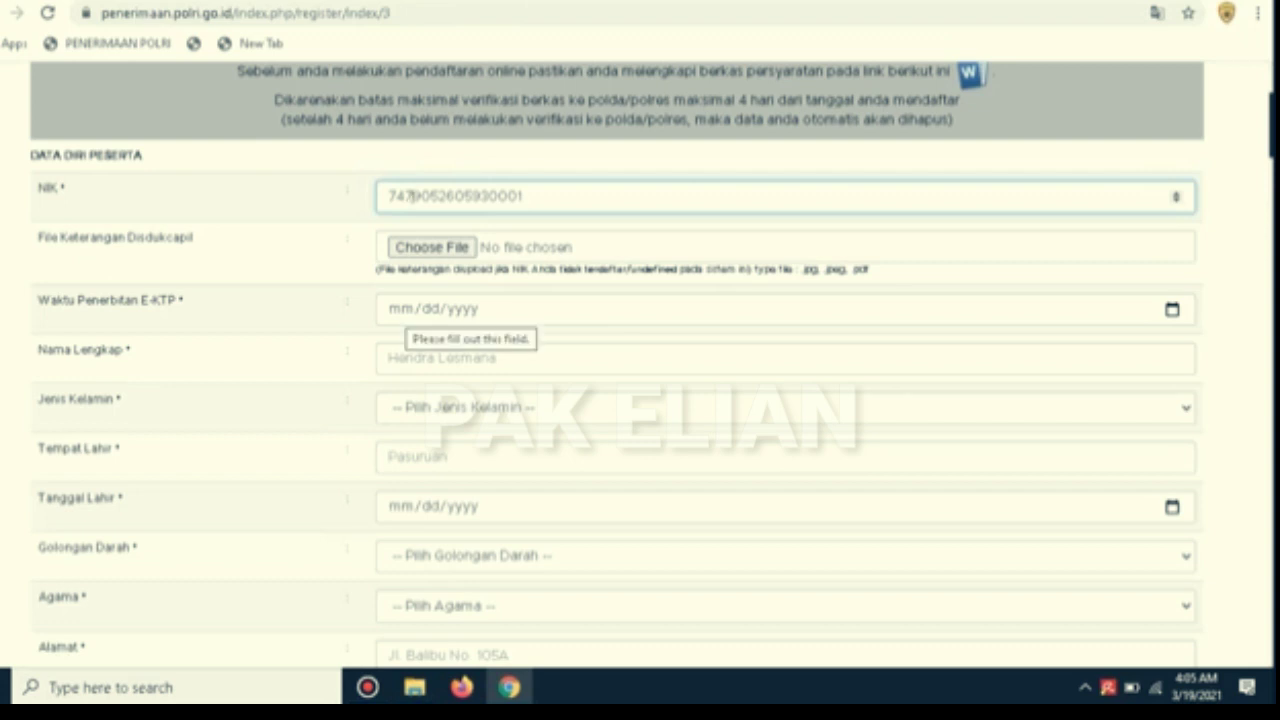
# Enter e-KTP issue date 02/01/2021, the applicant's full name, and gender P
pyautogui.click(403, 309)
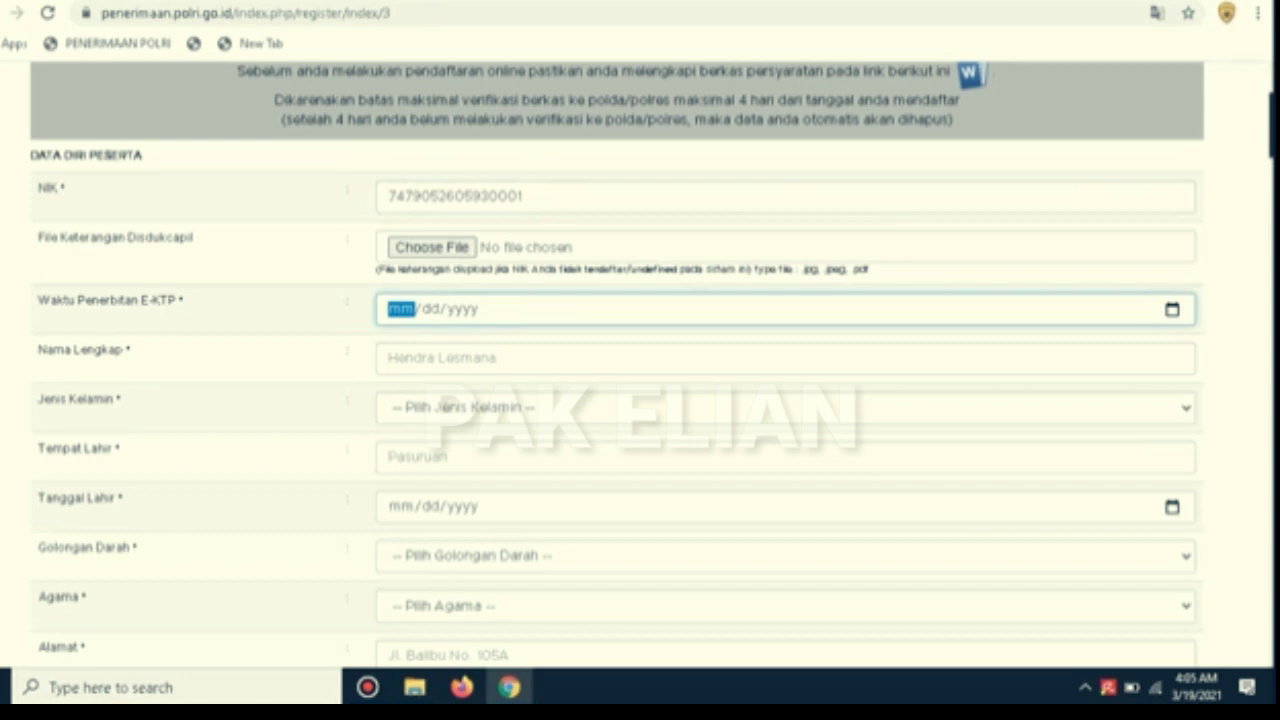
pyautogui.write('02/')
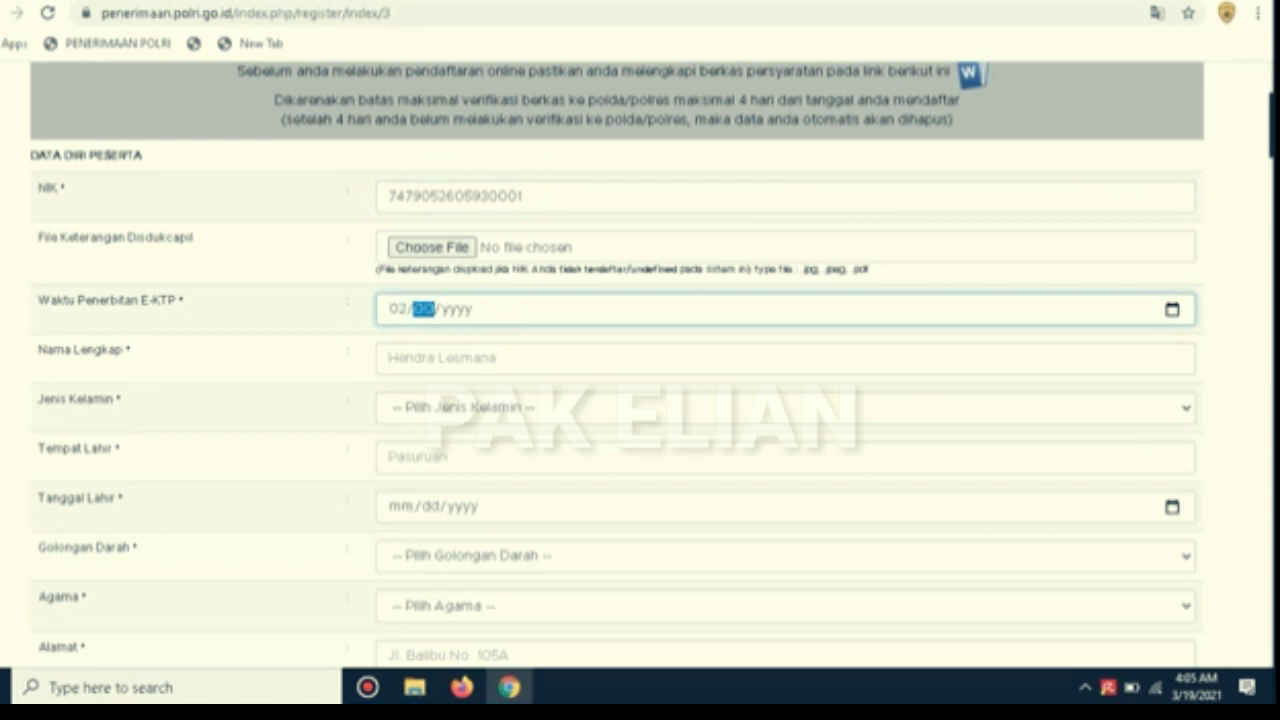
pyautogui.write('01/')
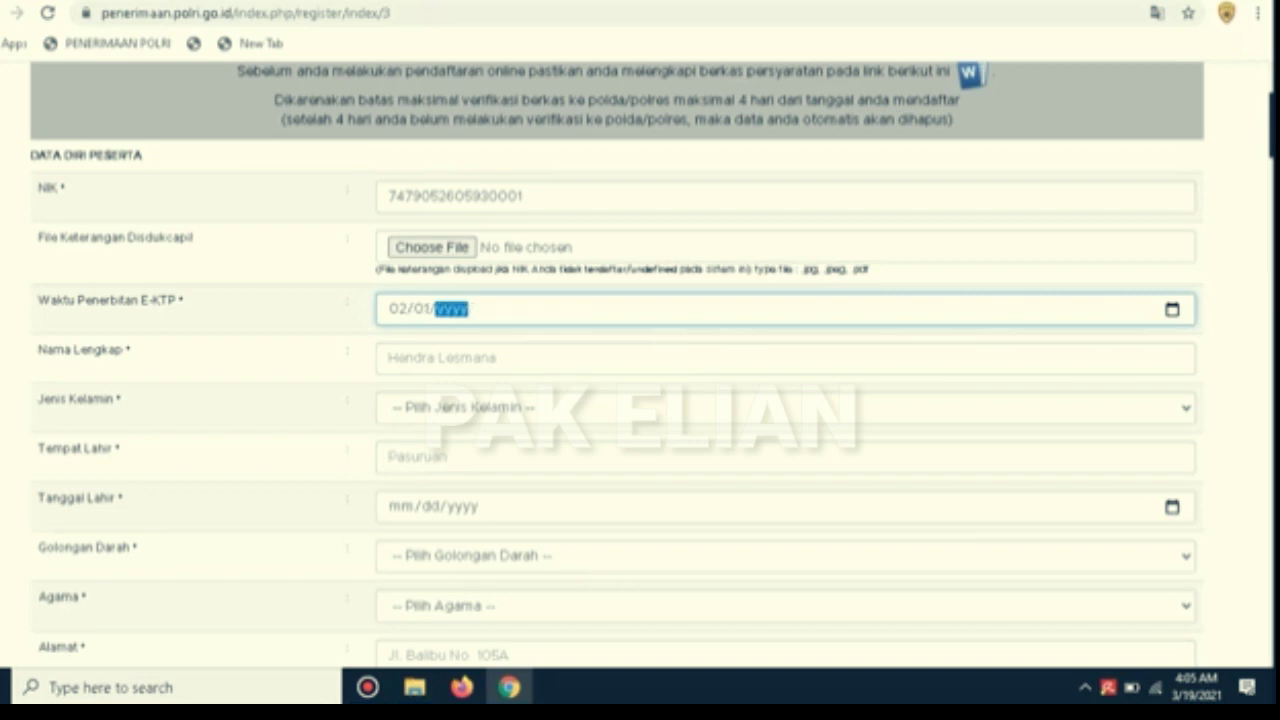
pyautogui.write('2021')
pyautogui.click(435, 358)
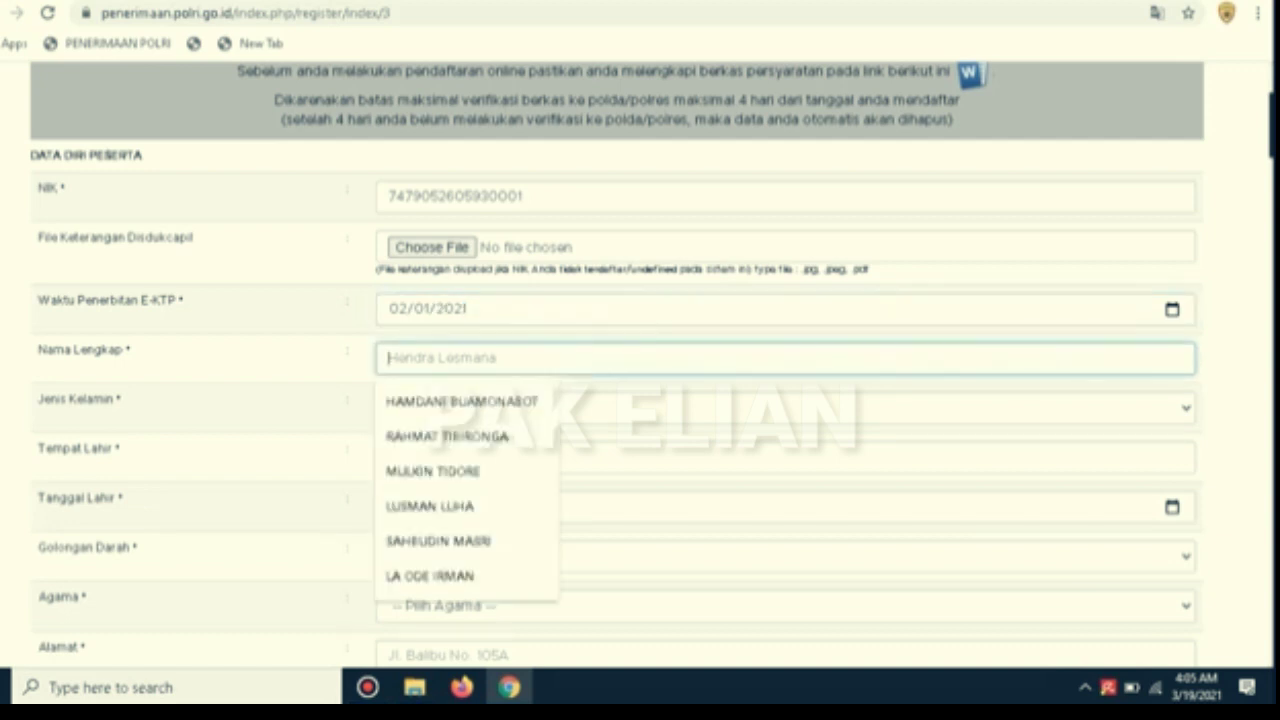
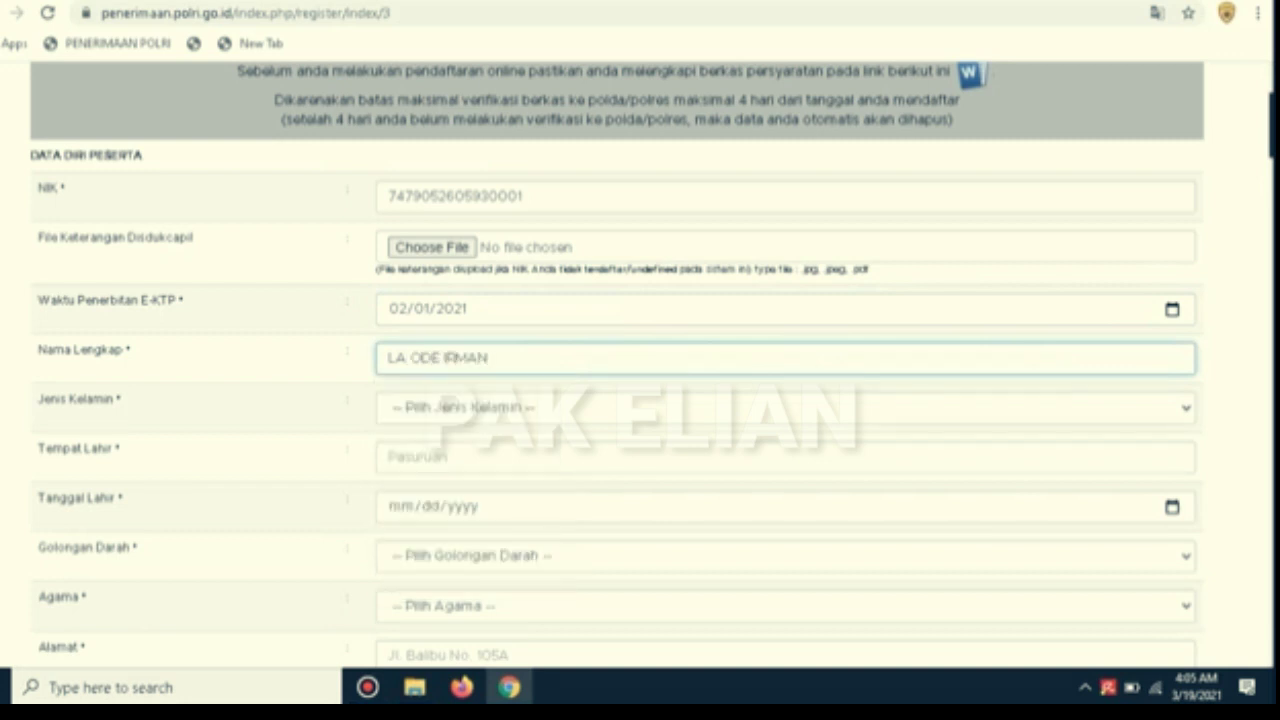
pyautogui.click(480, 408)
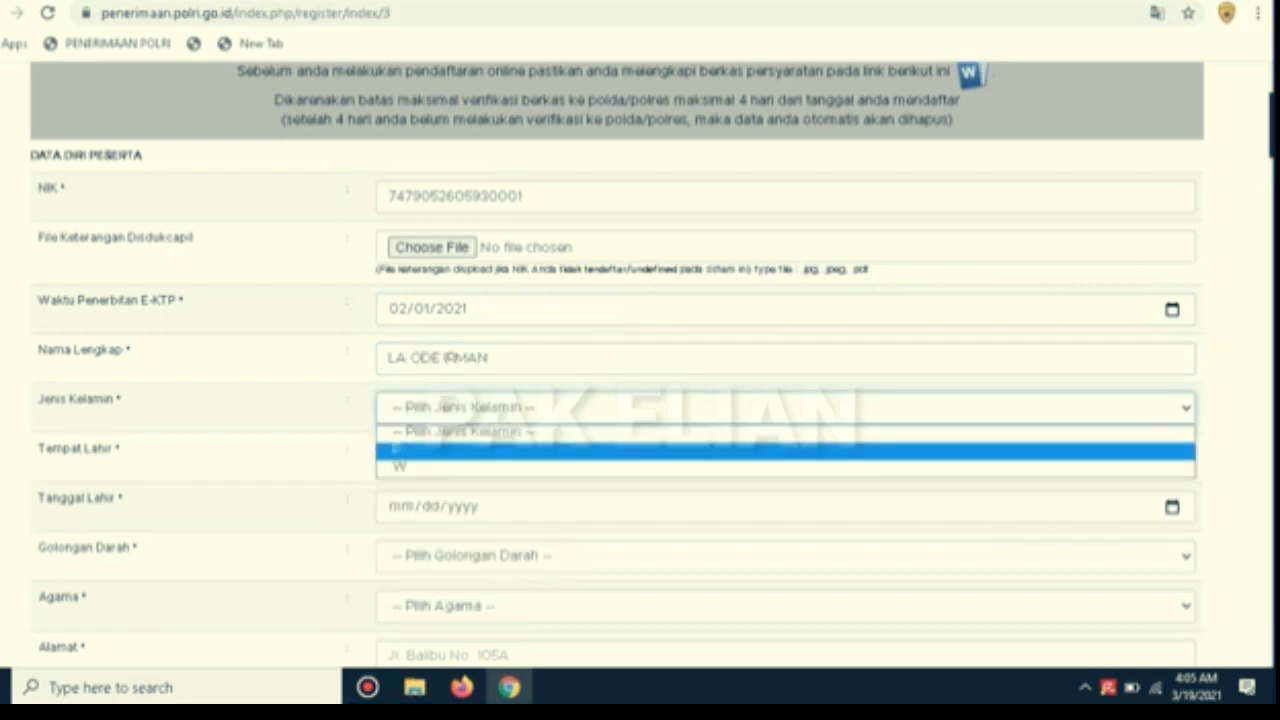
pyautogui.press('Return')
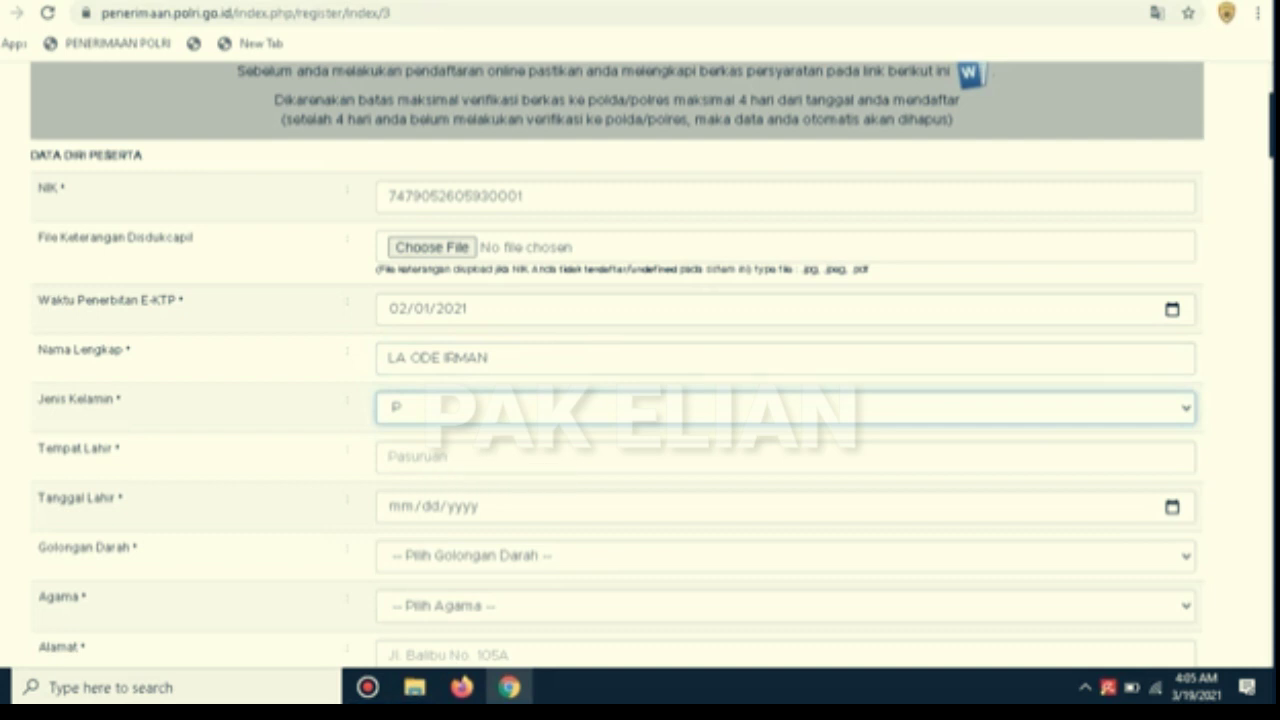
# Set birthplace Bira, birth date 06/26/1993, and blood type AB
pyautogui.click(480, 457)
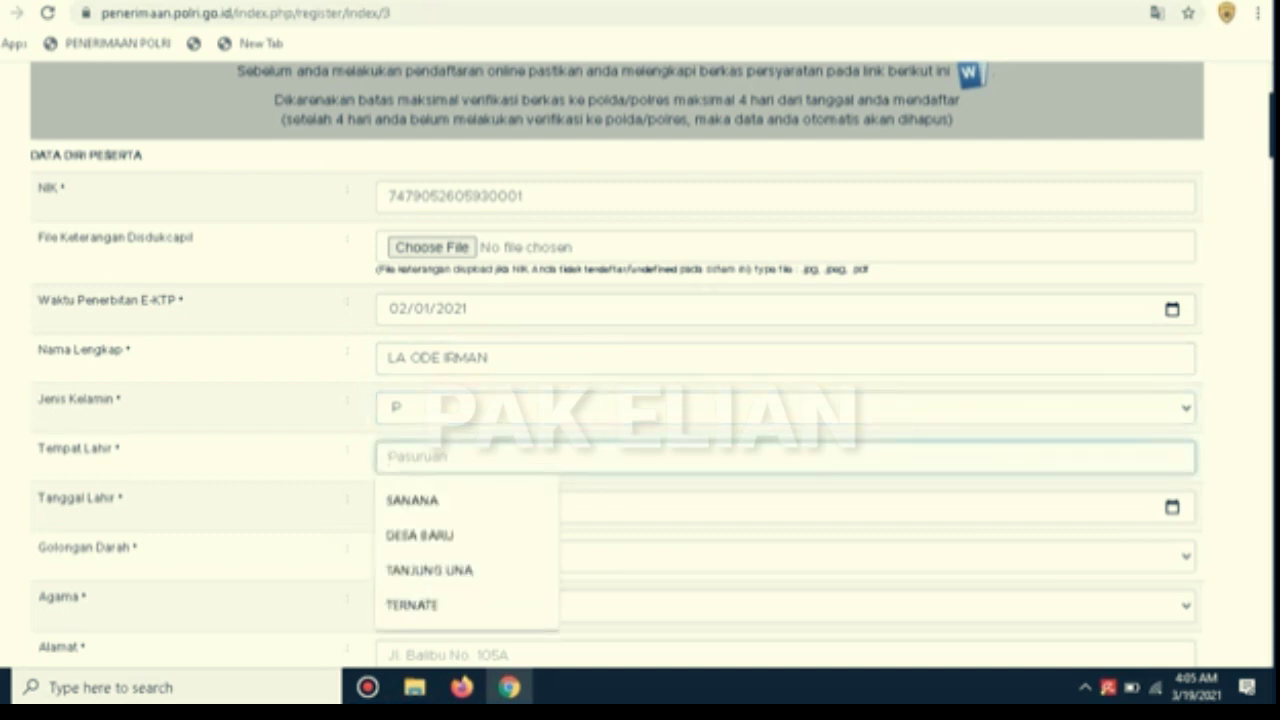
pyautogui.write('Bi')
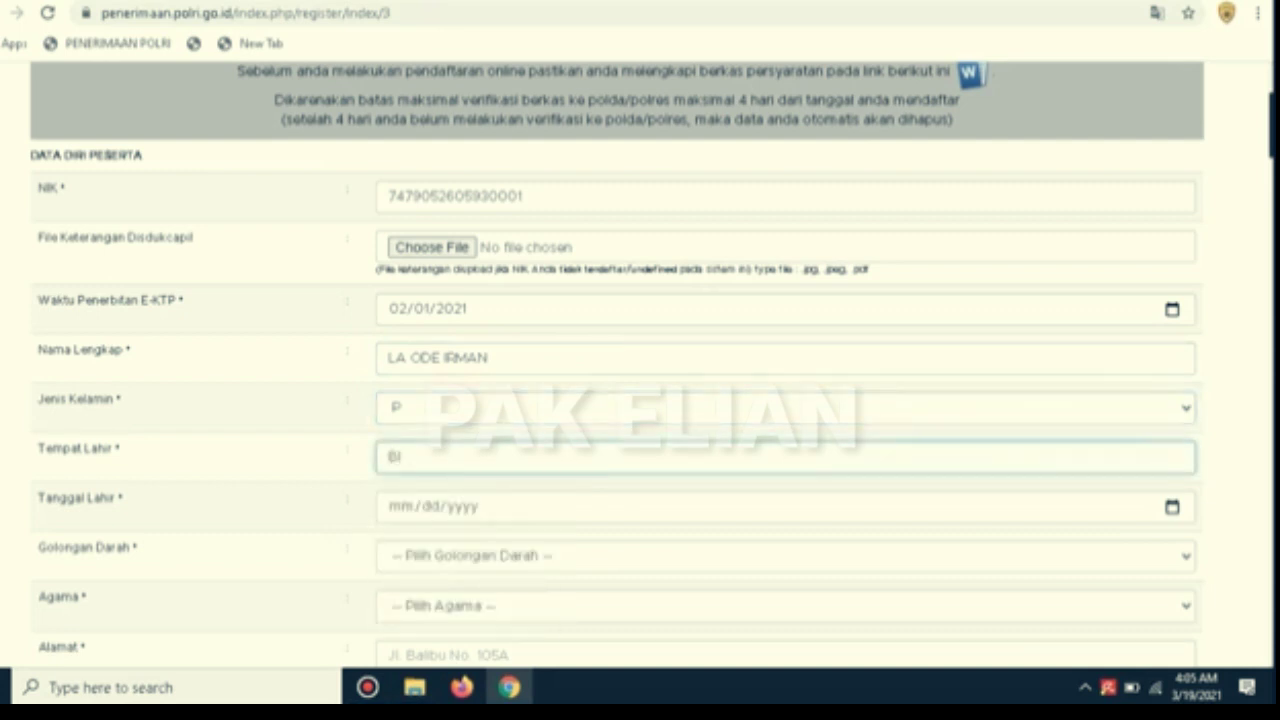
pyautogui.write('ra')
pyautogui.press('Tab')
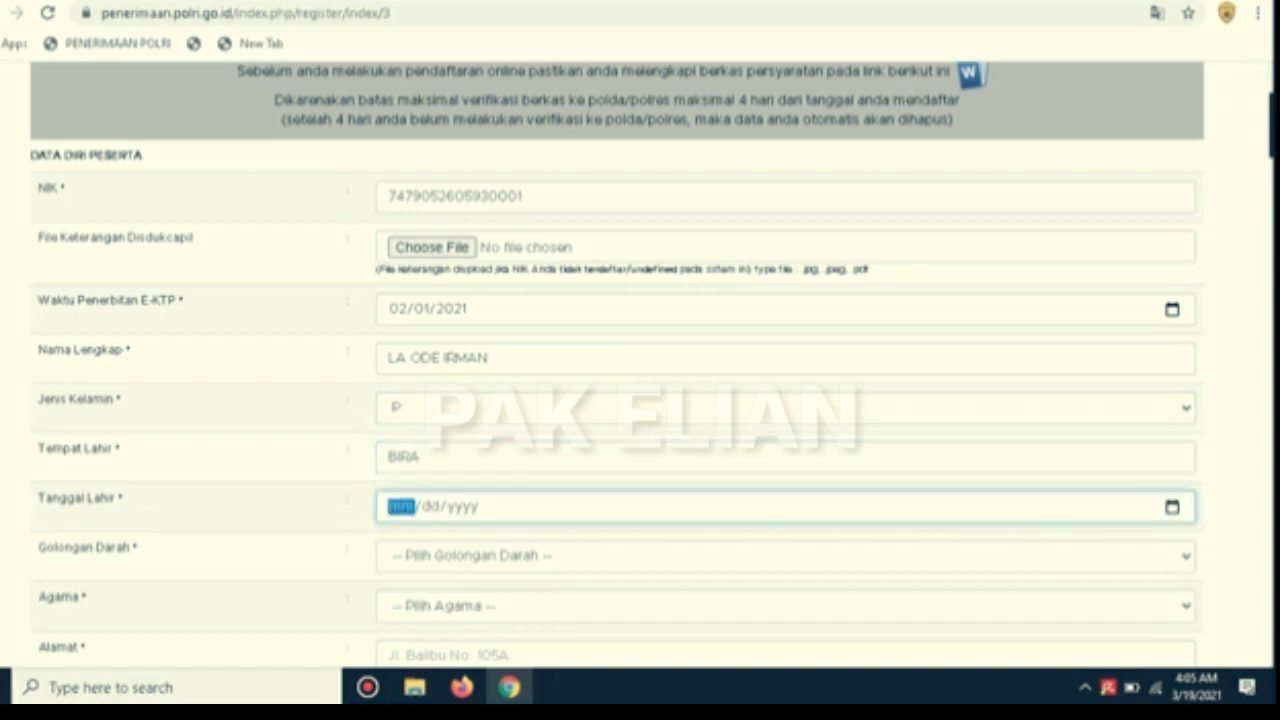
pyautogui.write('0206')
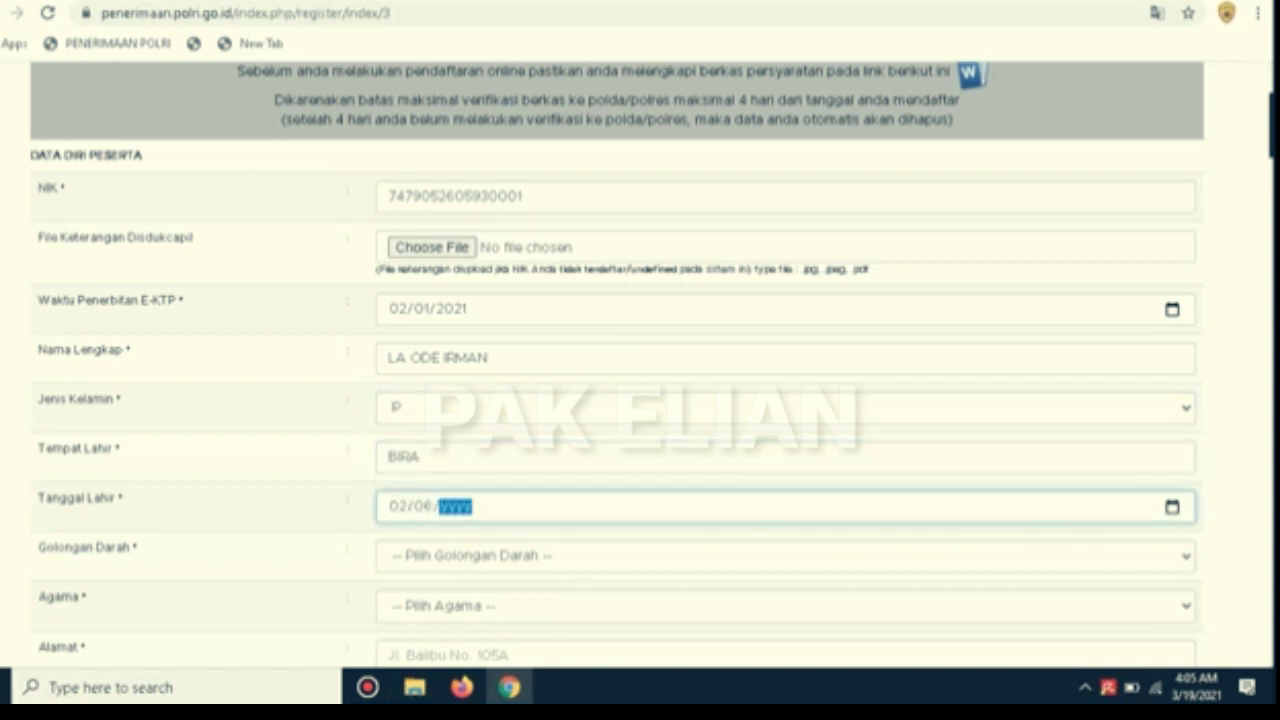
pyautogui.click(398, 507)
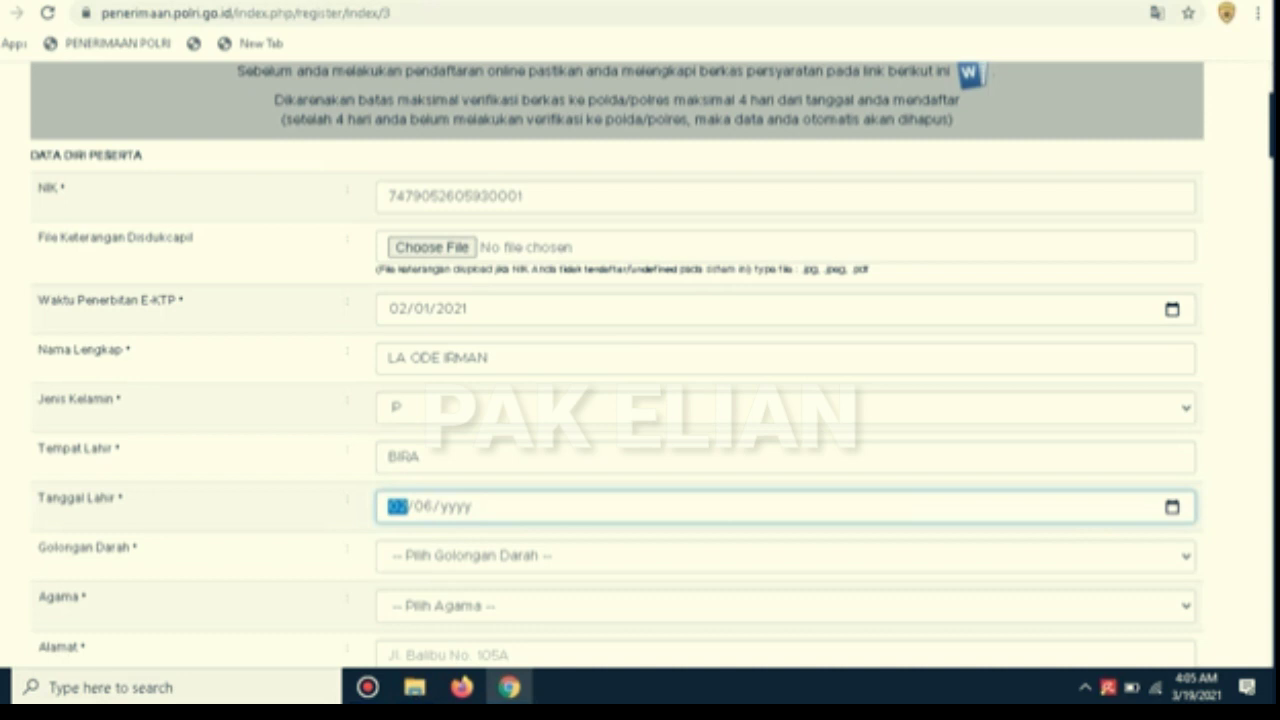
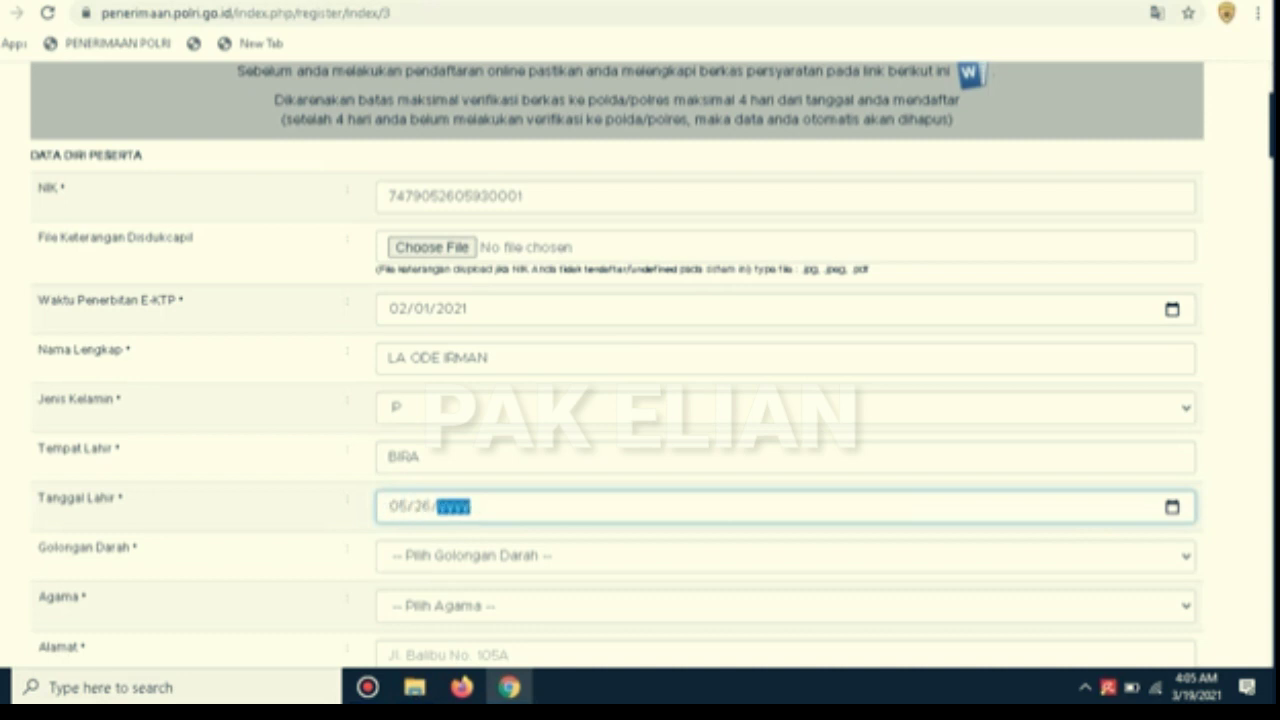
pyautogui.click(785, 556)
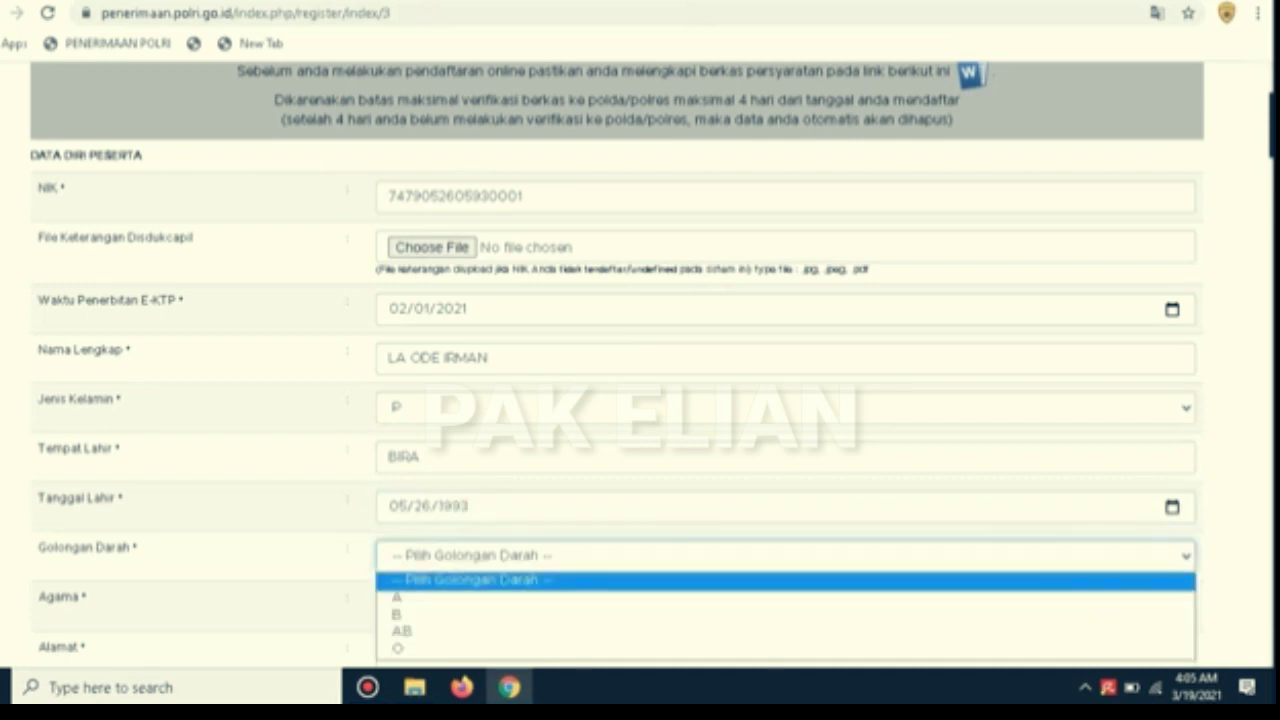
pyautogui.click(785, 631)
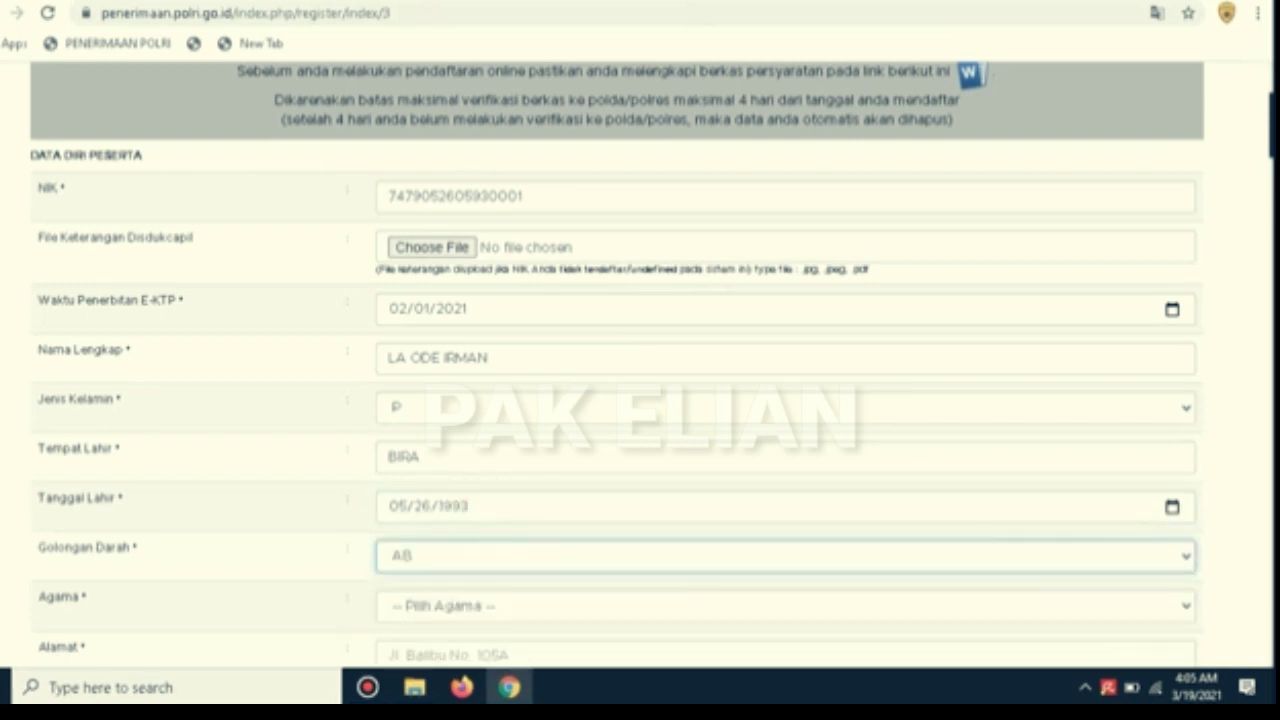
pyautogui.scroll(-2, 640, 360)
# Change the blood type to O and set religion to ISLAM
pyautogui.click(785, 408)
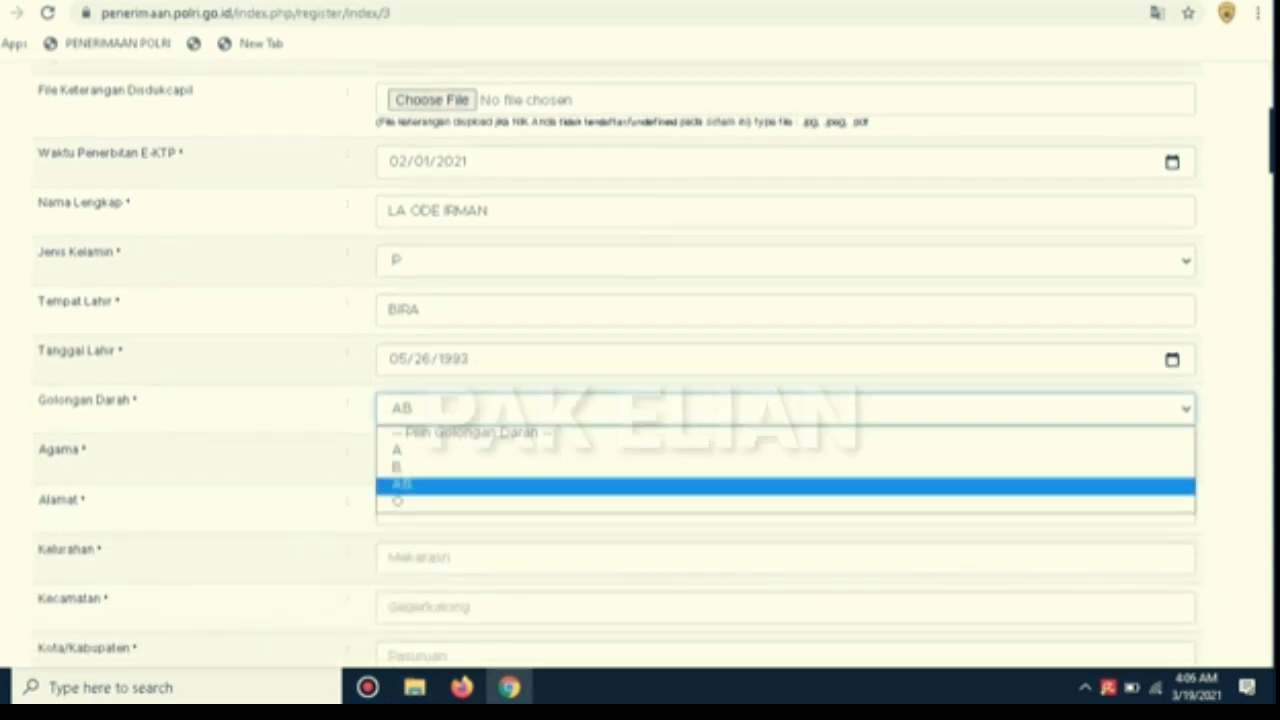
pyautogui.click(785, 503)
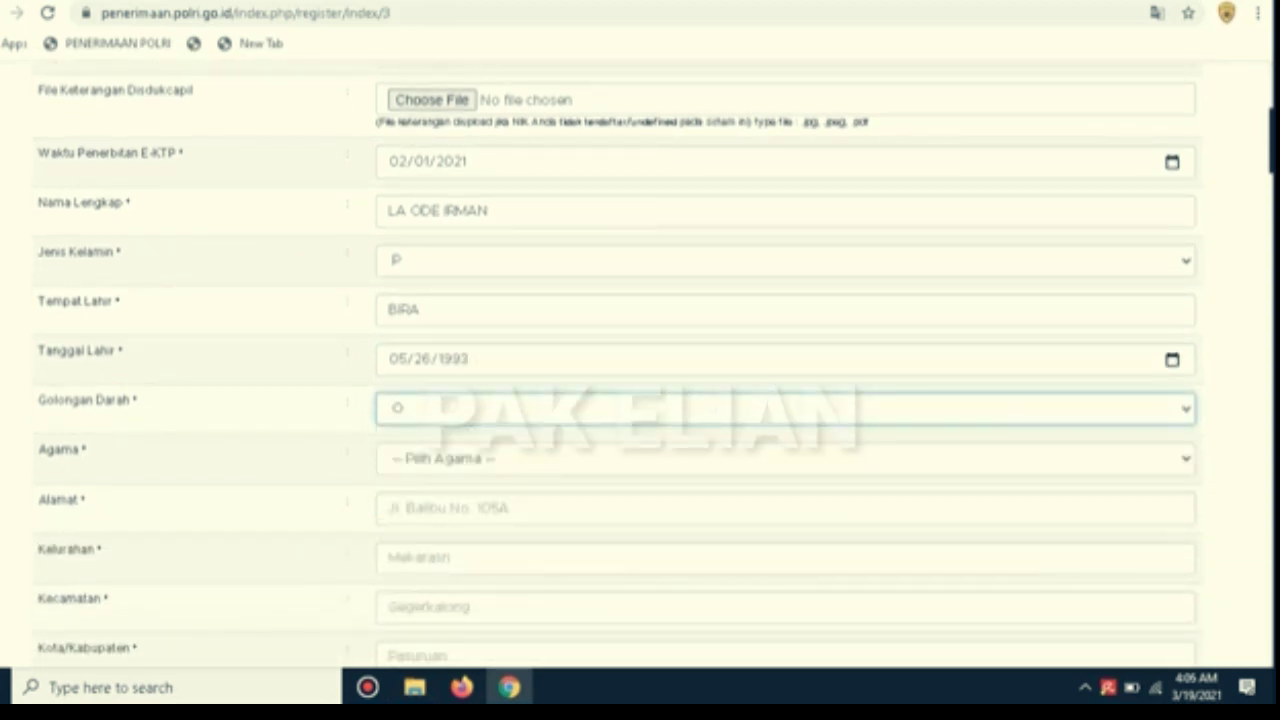
pyautogui.click(785, 459)
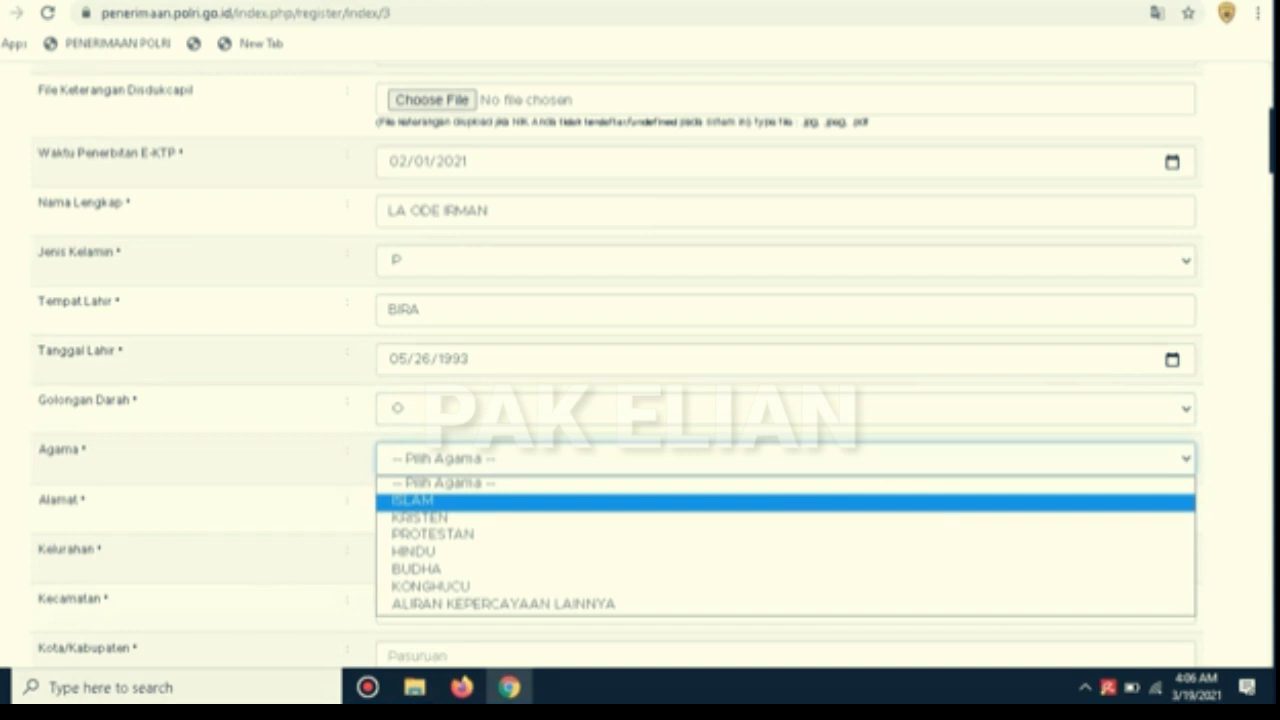
pyautogui.click(785, 501)
# Fill in the home address, village and district, correcting the village and address entries
pyautogui.click(785, 508)
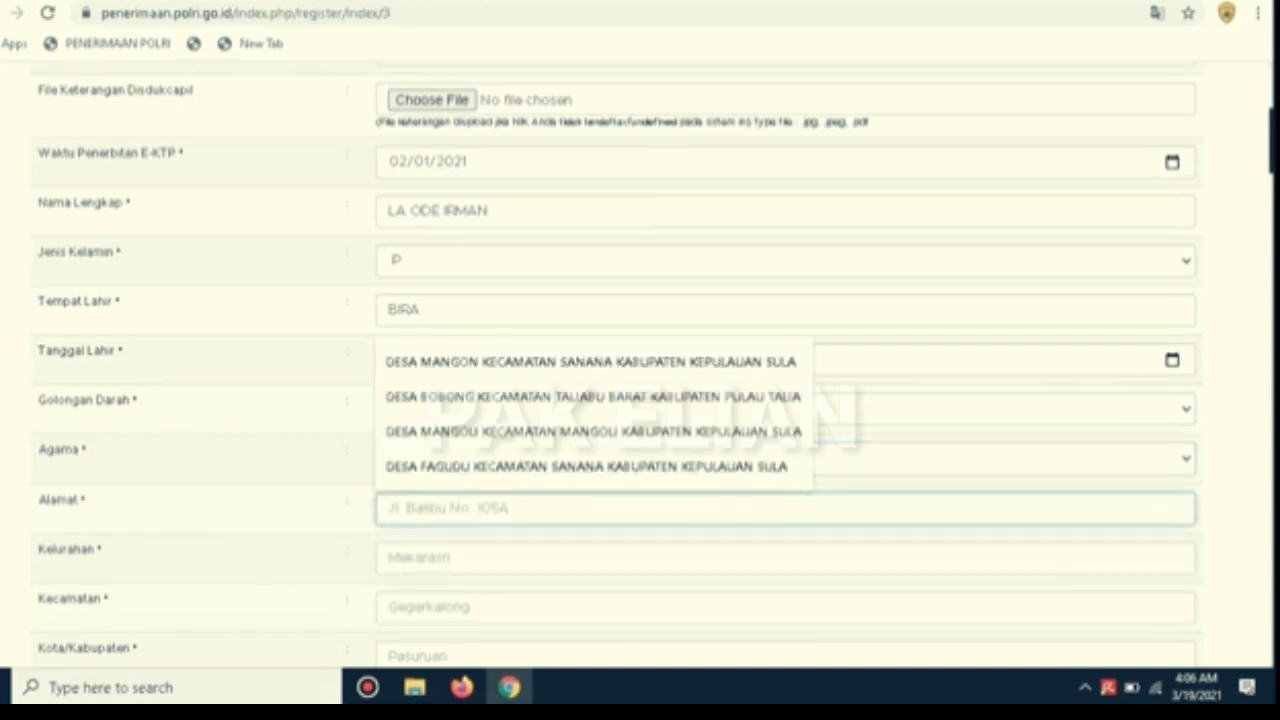
pyautogui.write('DES')
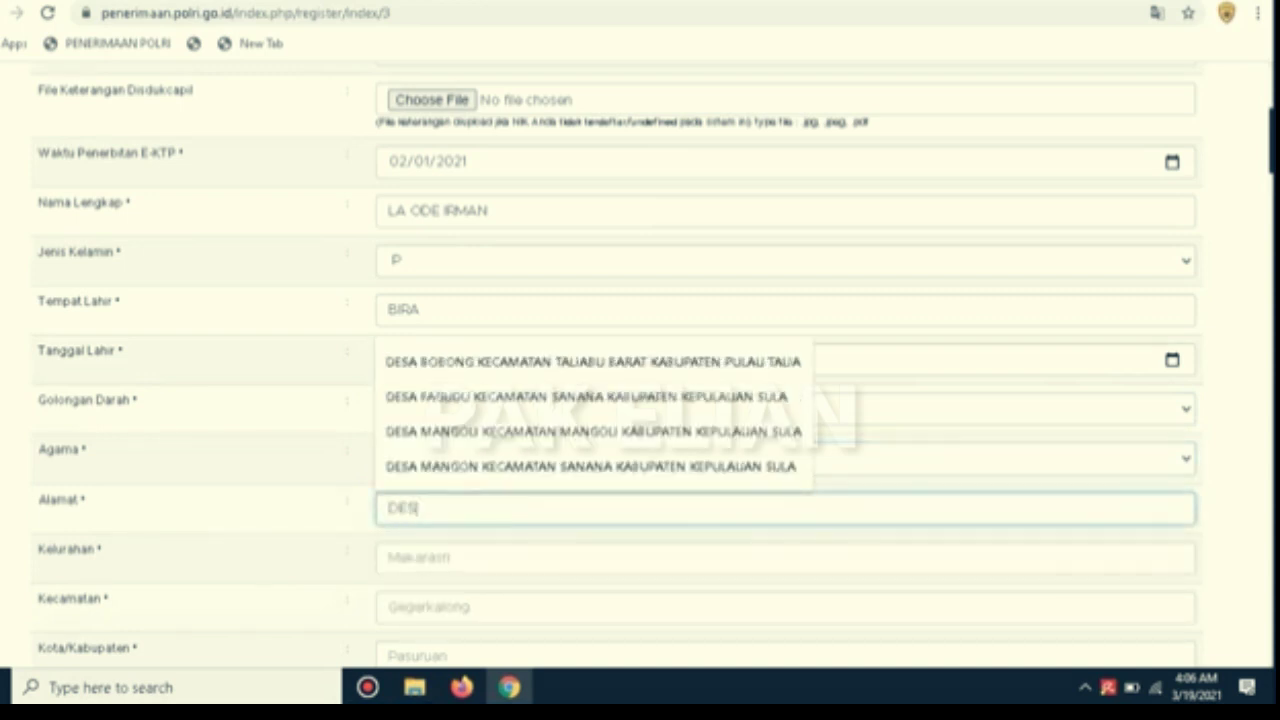
pyautogui.write('A FAT')
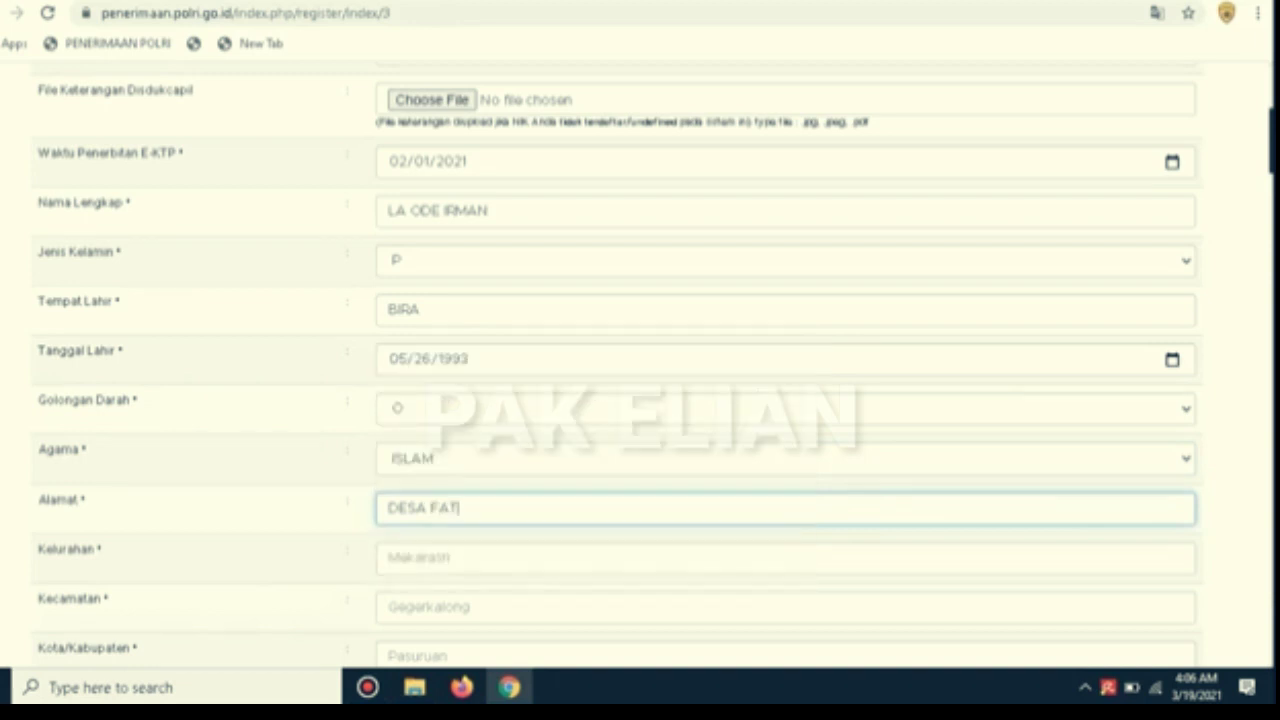
pyautogui.press('BackSpace')
pyautogui.press('Down')
pyautogui.press('Return')
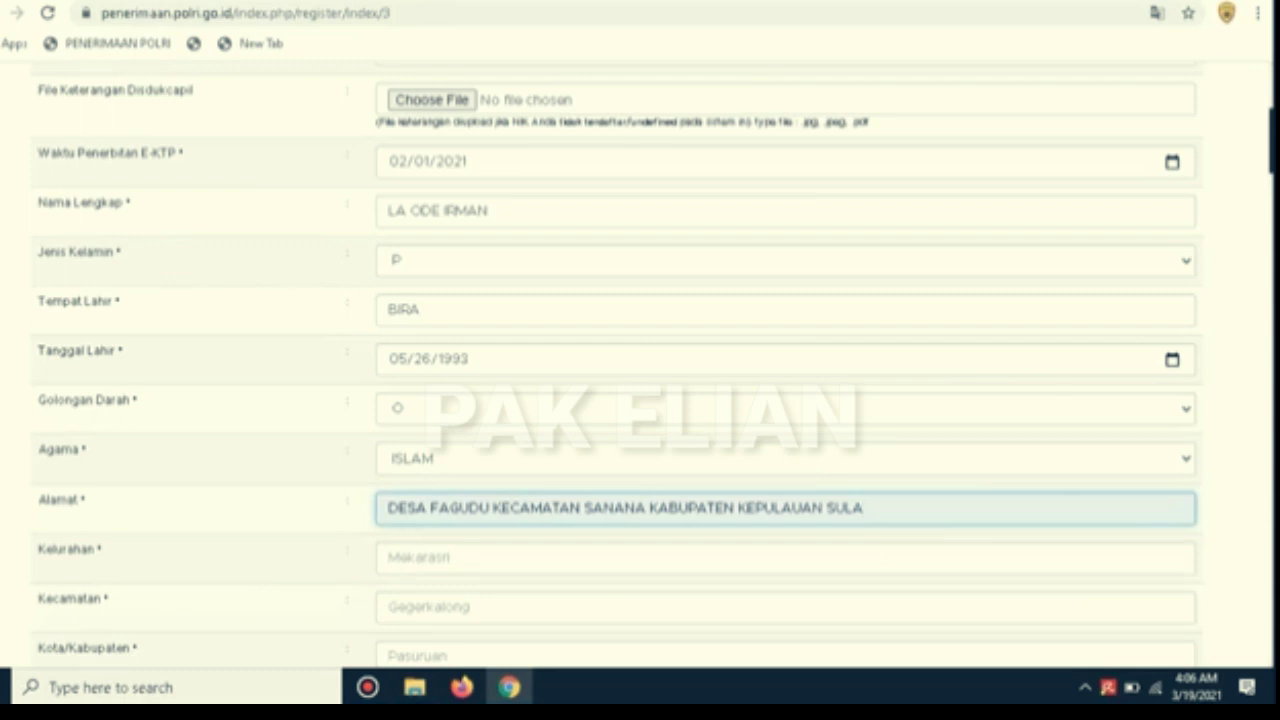
pyautogui.scroll(-1, 640, 365)
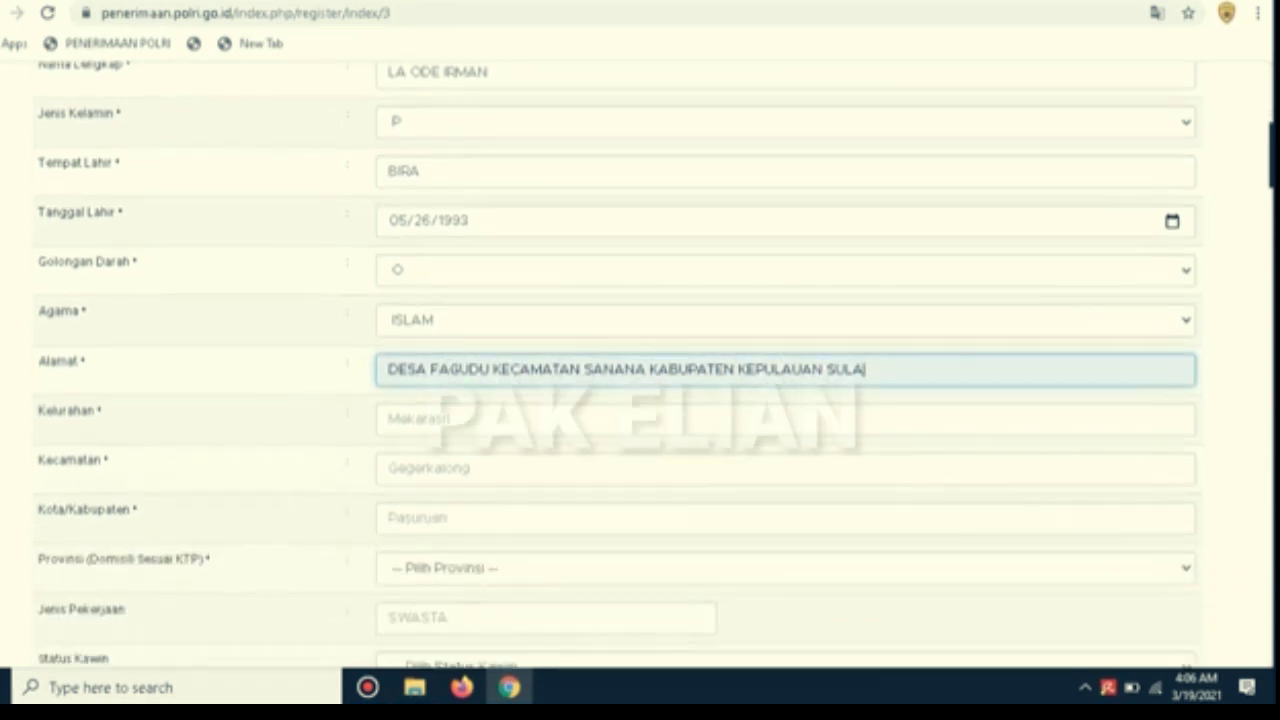
pyautogui.press('Tab')
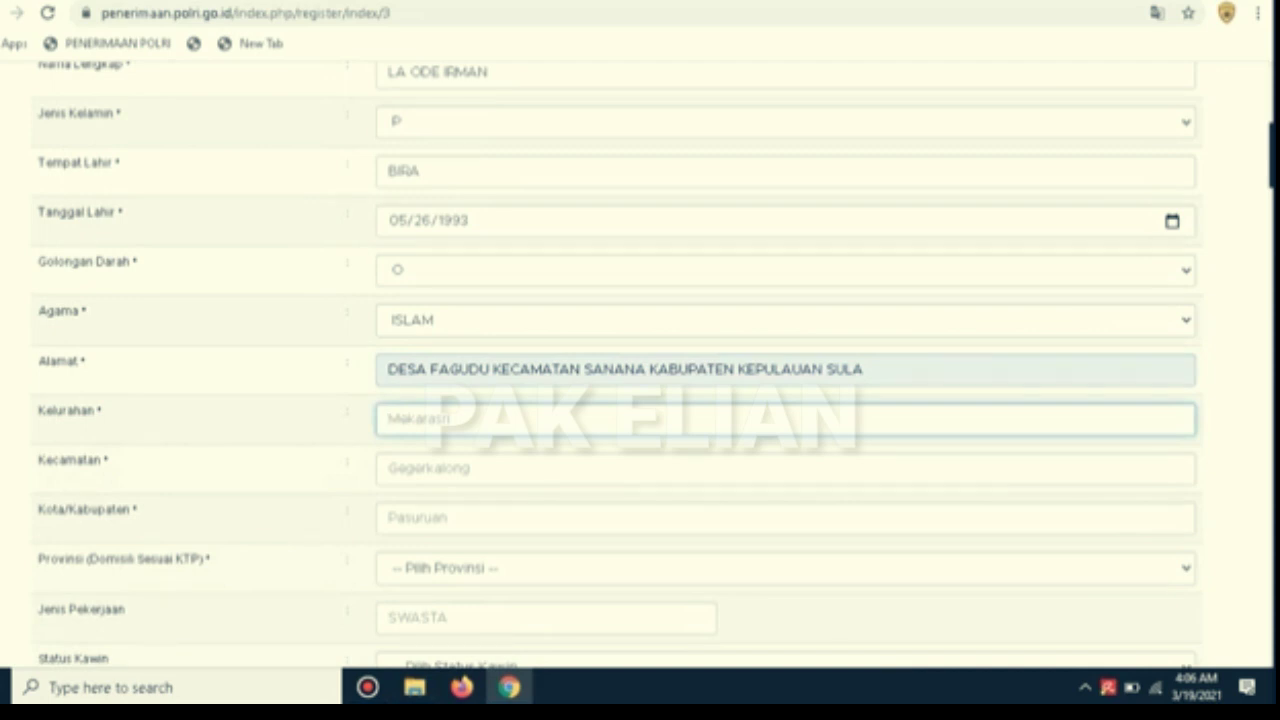
pyautogui.write('FAGUDU')
pyautogui.press('Tab')
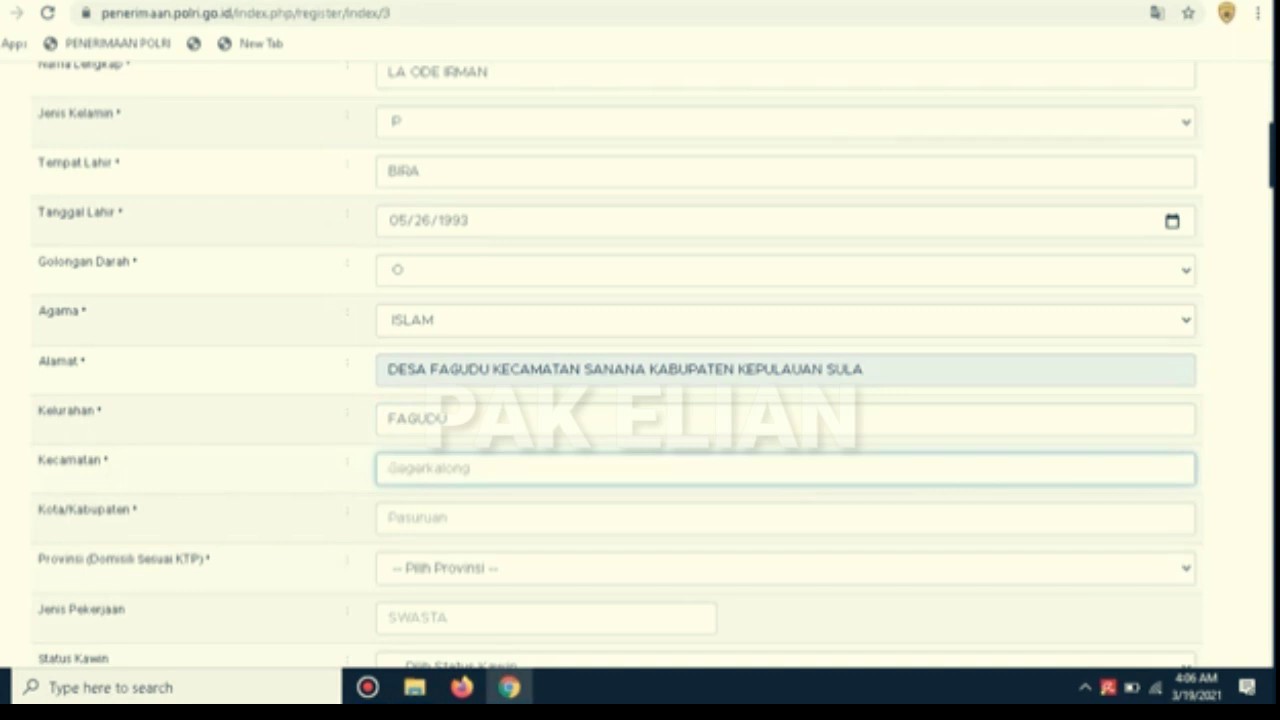
pyautogui.write('SANANA')
pyautogui.click(450, 419)
pyautogui.press('BackSpace')
pyautogui.press('BackSpace')
pyautogui.press('BackSpace')
pyautogui.press('BackSpace')
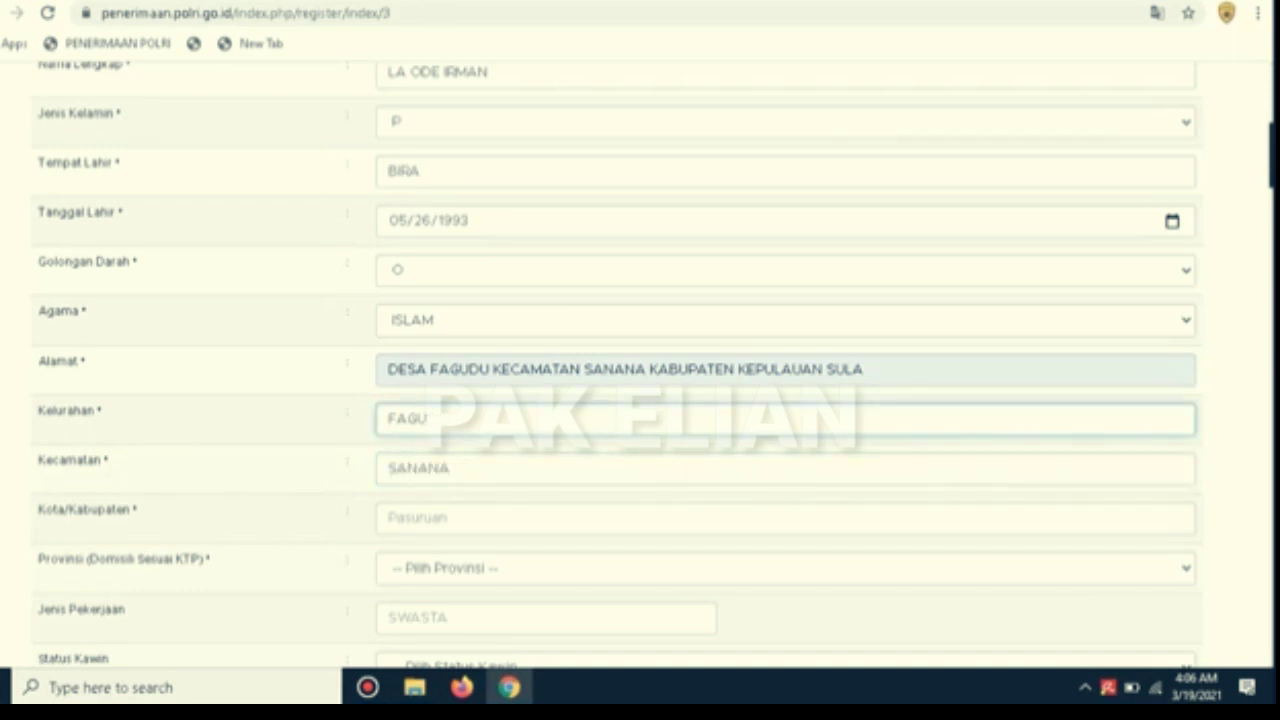
pyautogui.write('TCE')
pyautogui.moveTo(864, 369); pyautogui.dragTo(386, 369)
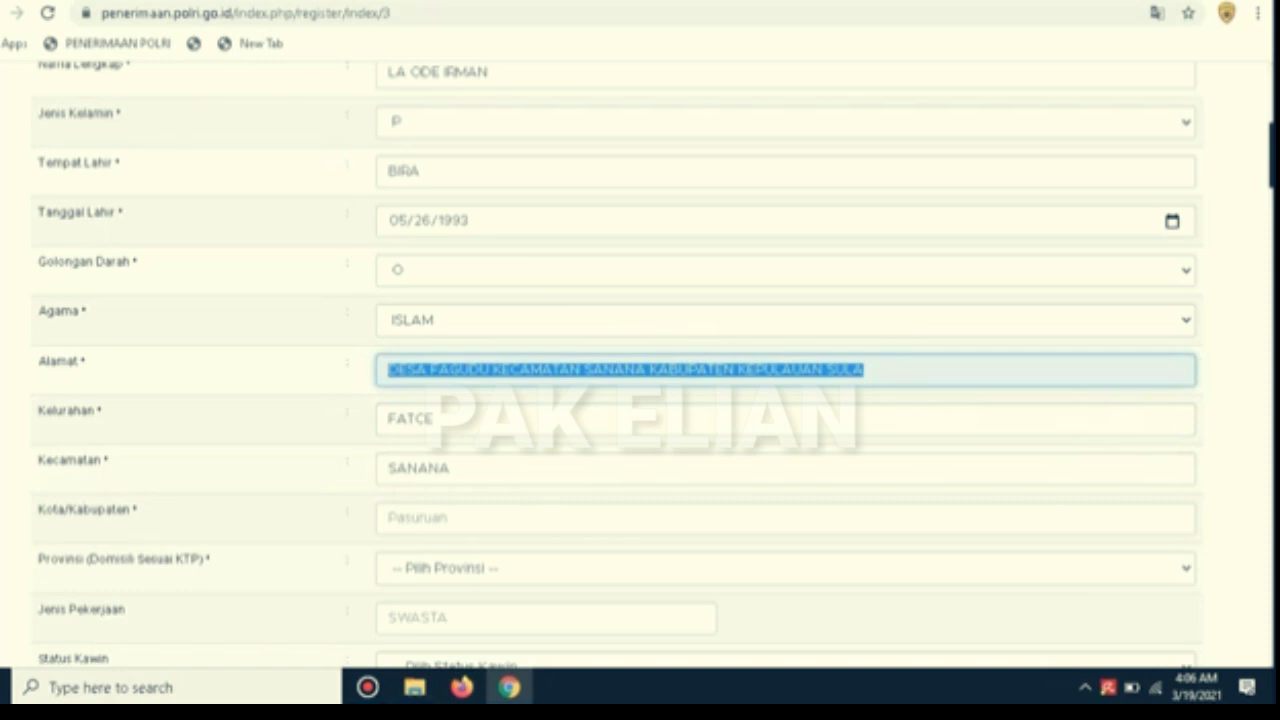
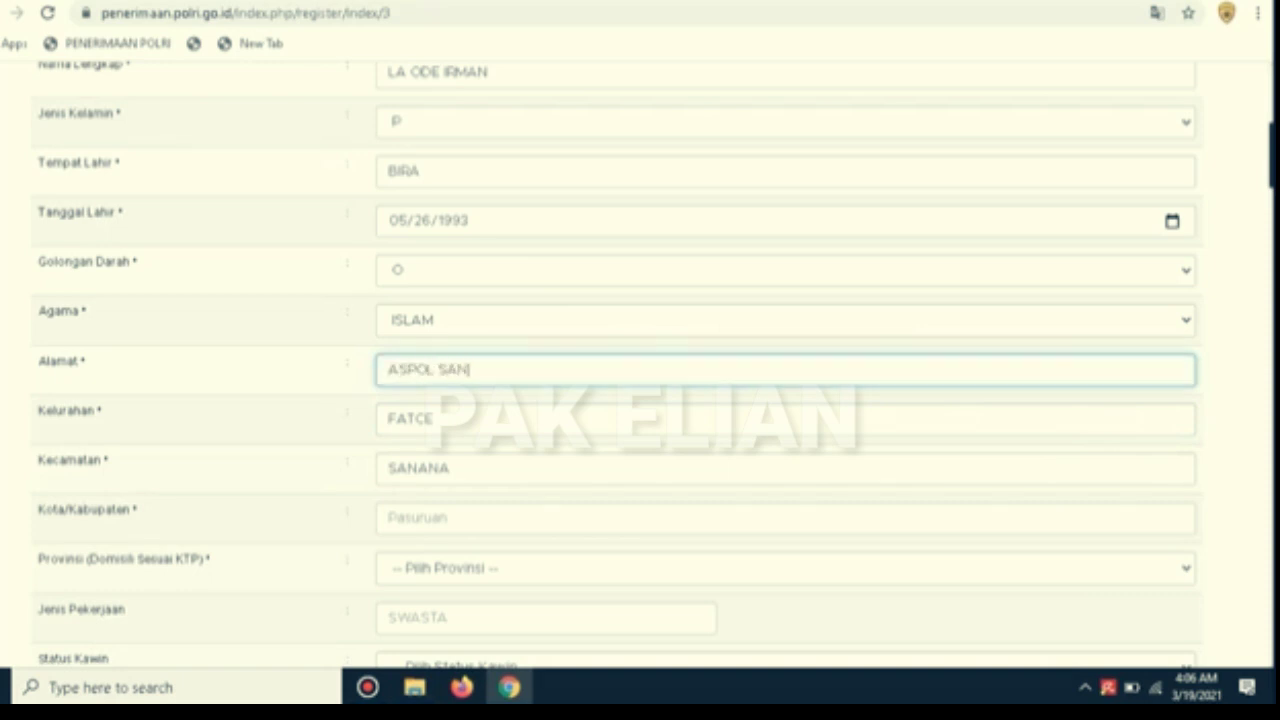
# Enter the regency and choose MALUT as the province
pyautogui.click(424, 518)
pyautogui.write('KEPU')
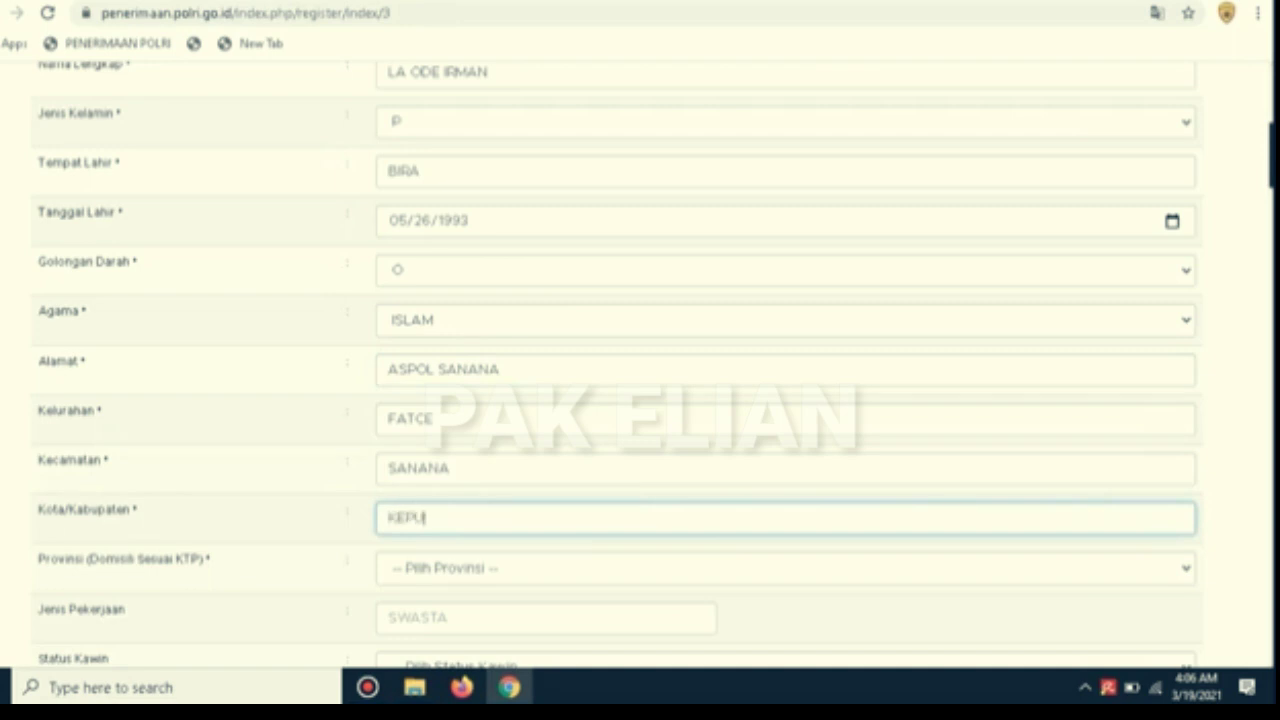
pyautogui.write('LAUAN SULA')
pyautogui.click(786, 568)
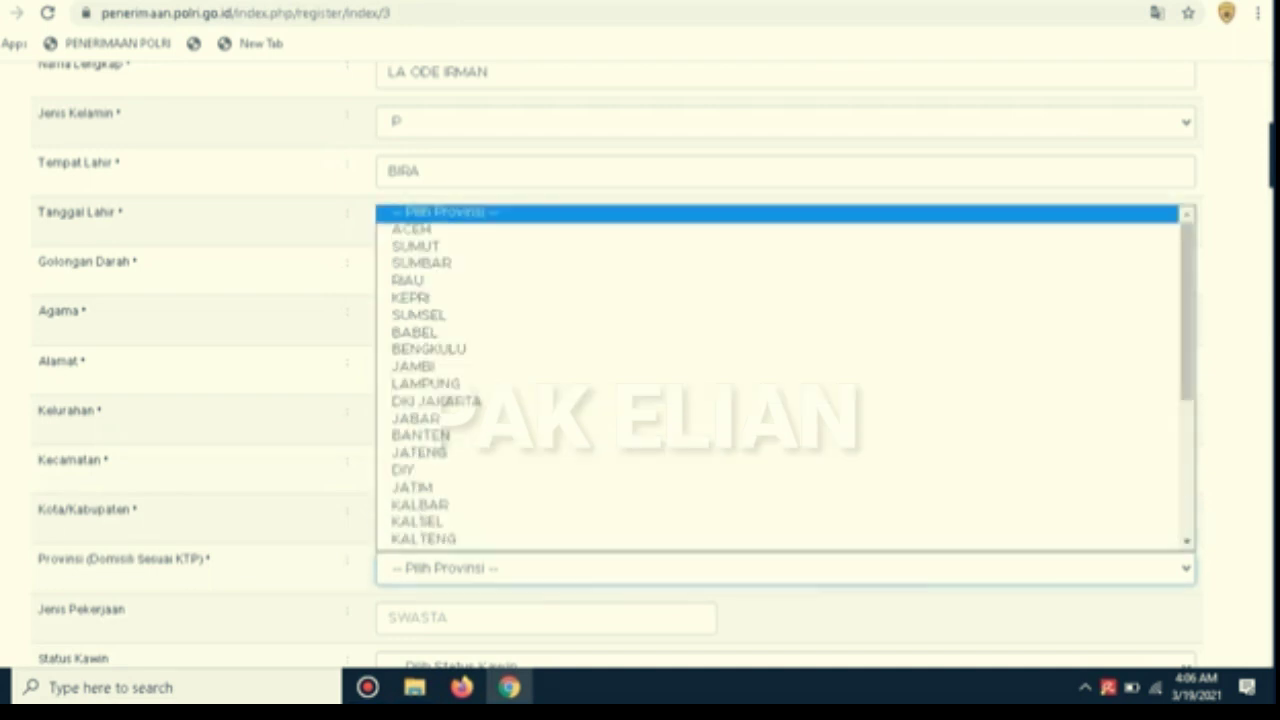
pyautogui.press('m')
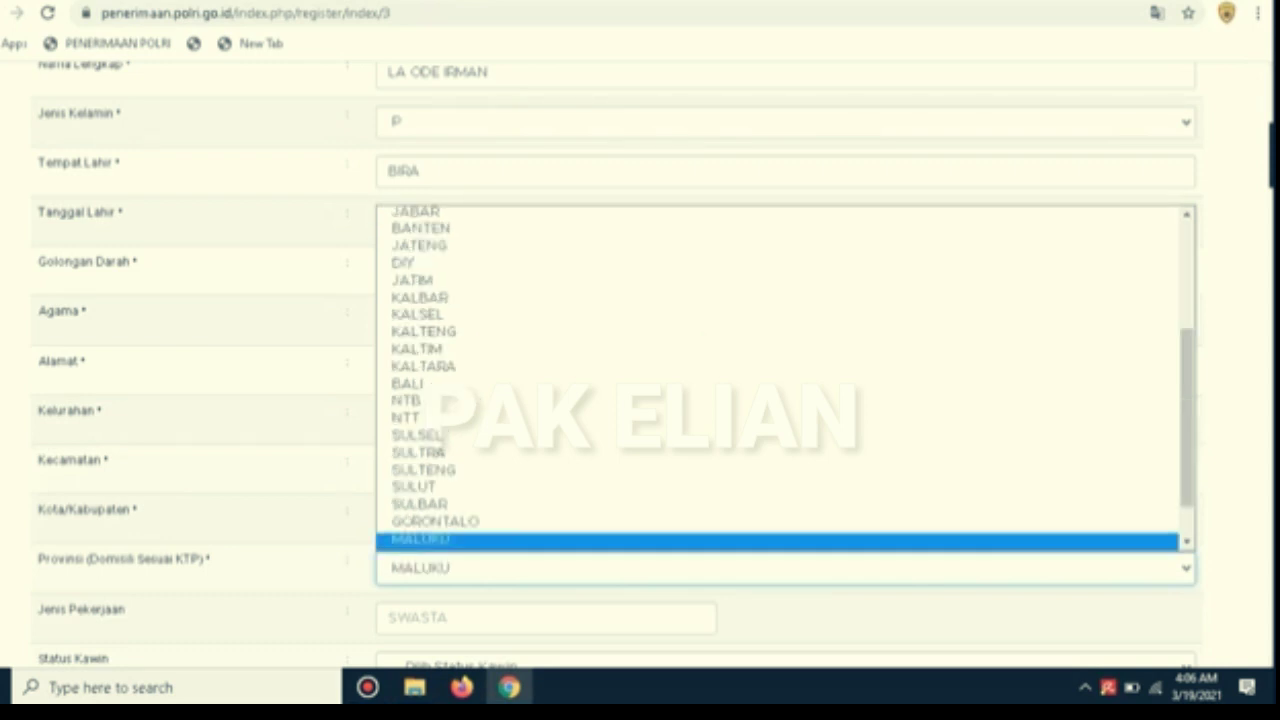
pyautogui.press('Down')
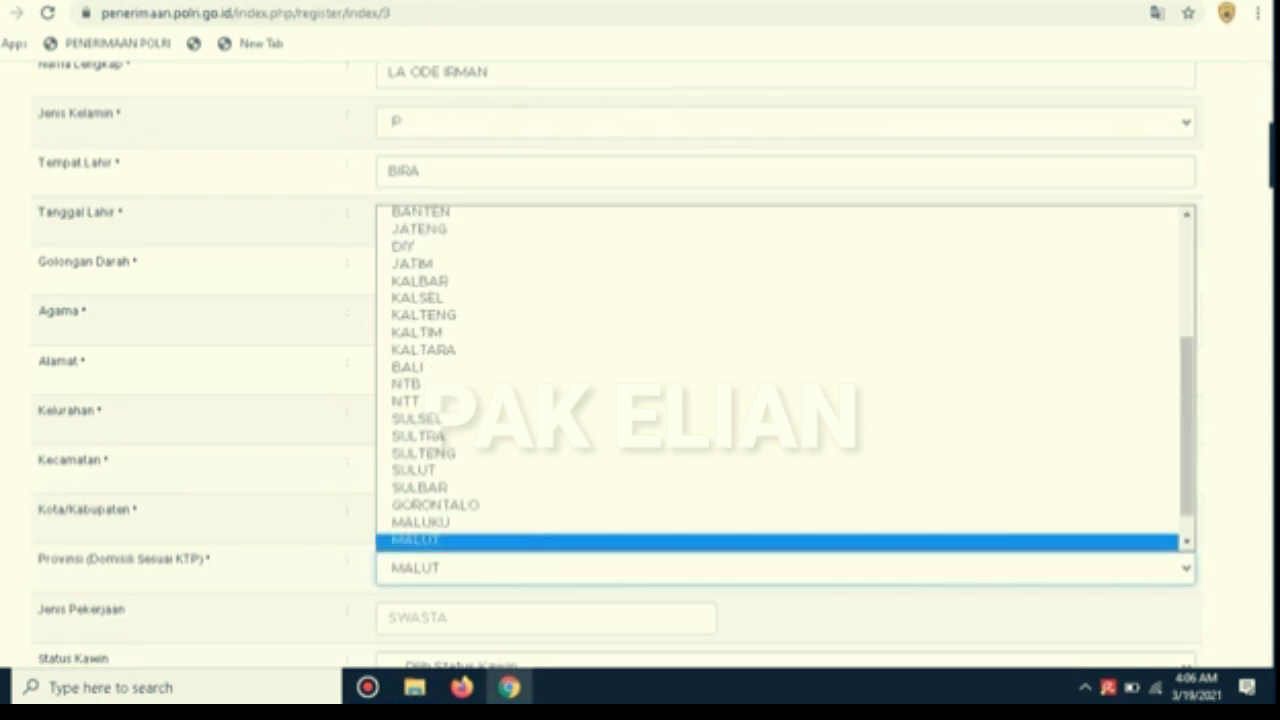
pyautogui.press('Return')
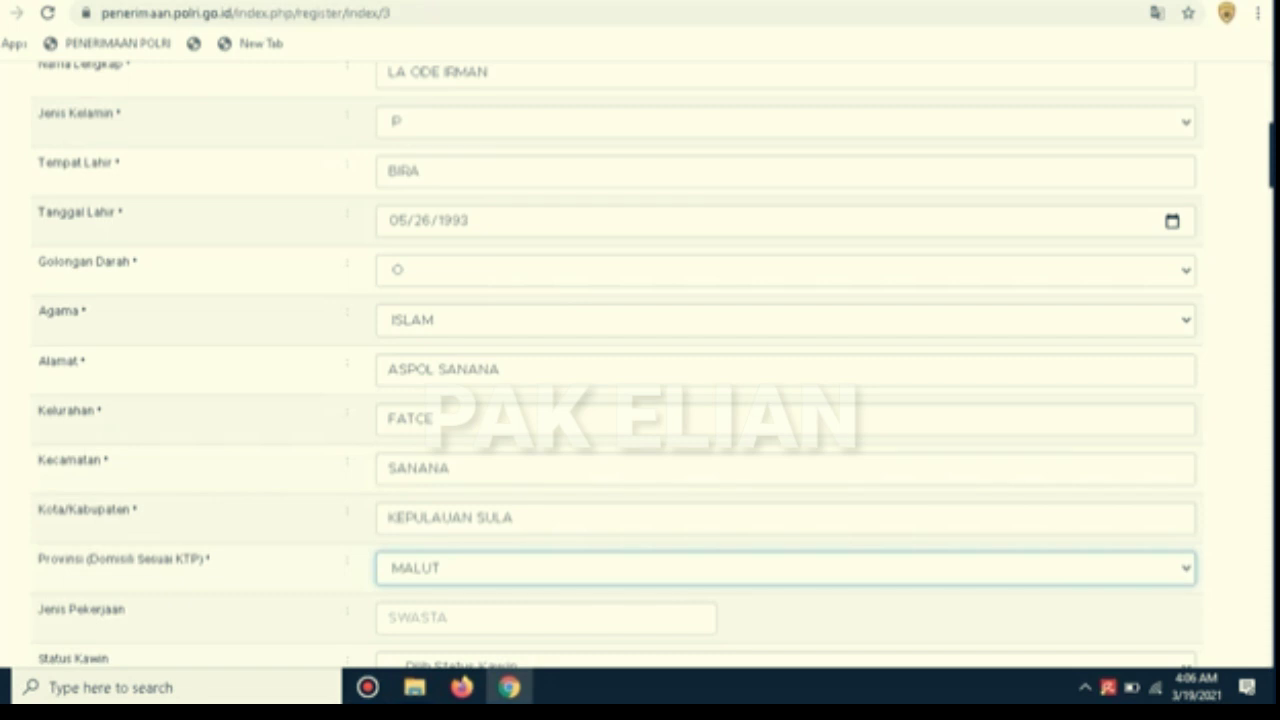
# Enter occupation BELUM BEKERJA, status BELUM KAWIN, height 170, weight 65, ethnicity BUTON
pyautogui.scroll(-3, 618, 364)
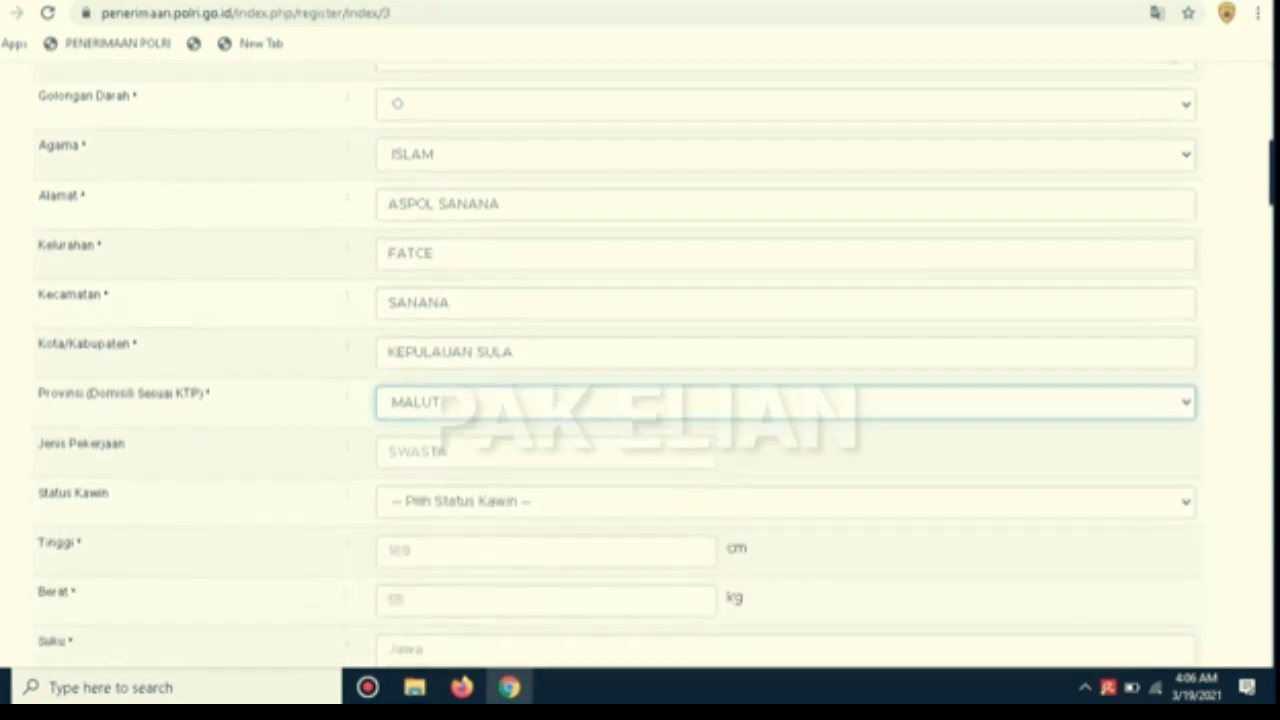
pyautogui.click(546, 387)
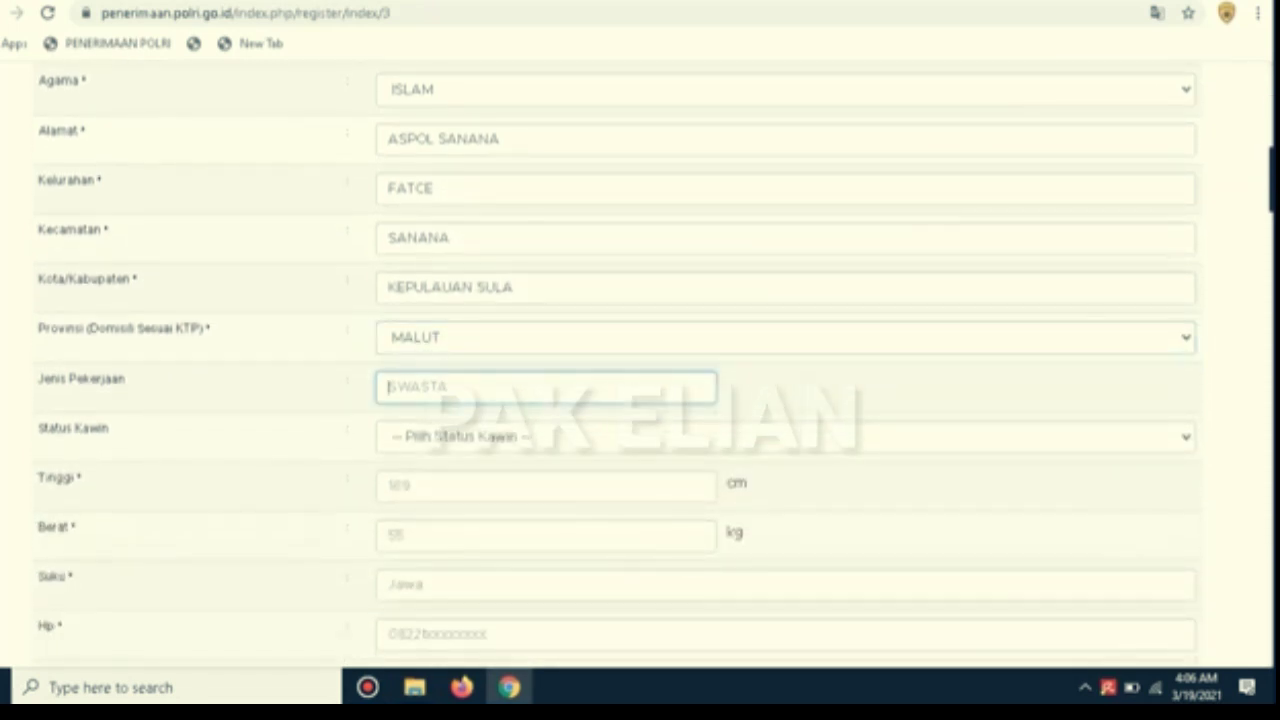
pyautogui.write('BELUM BEKERJA')
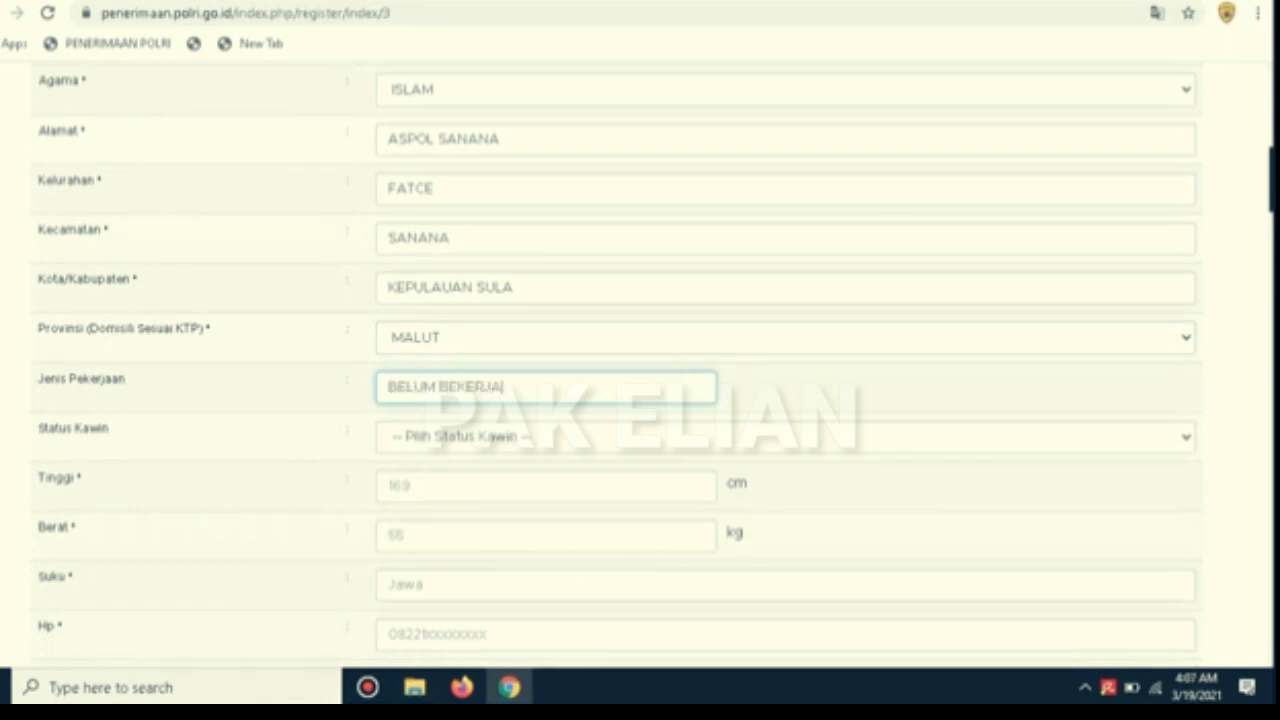
pyautogui.click(546, 437)
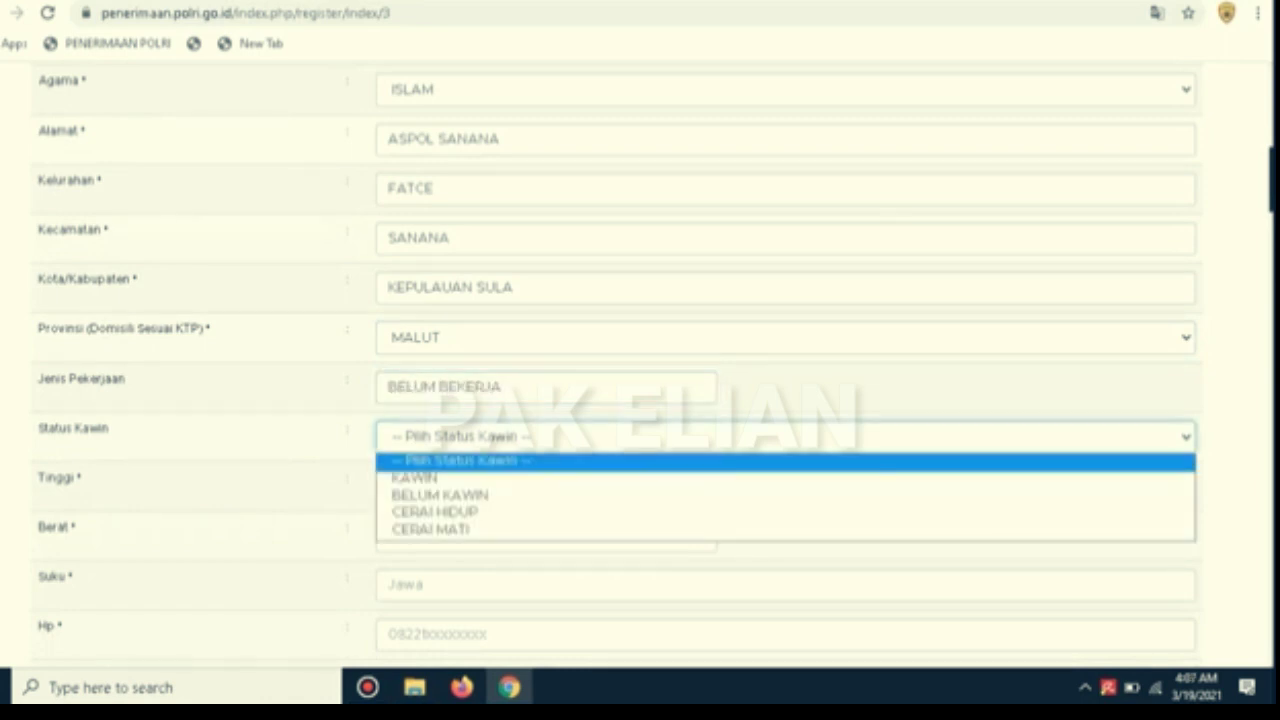
pyautogui.click(546, 496)
pyautogui.click(546, 487)
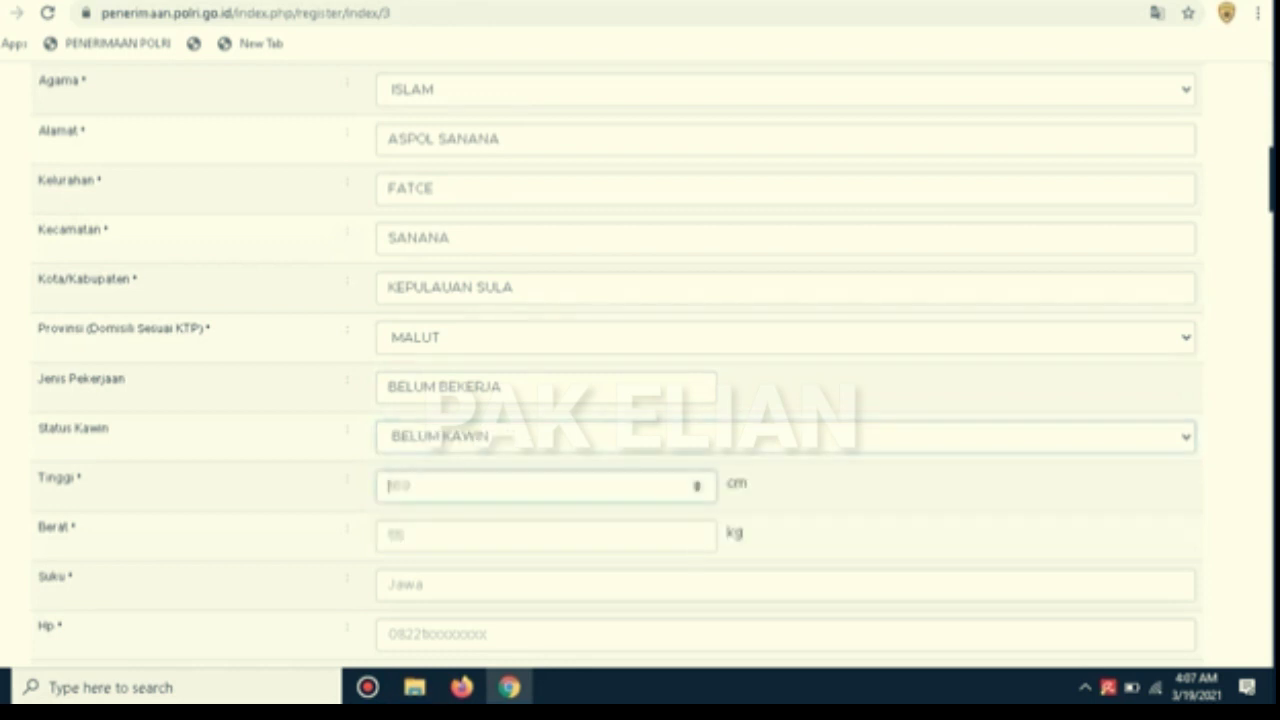
pyautogui.write('170')
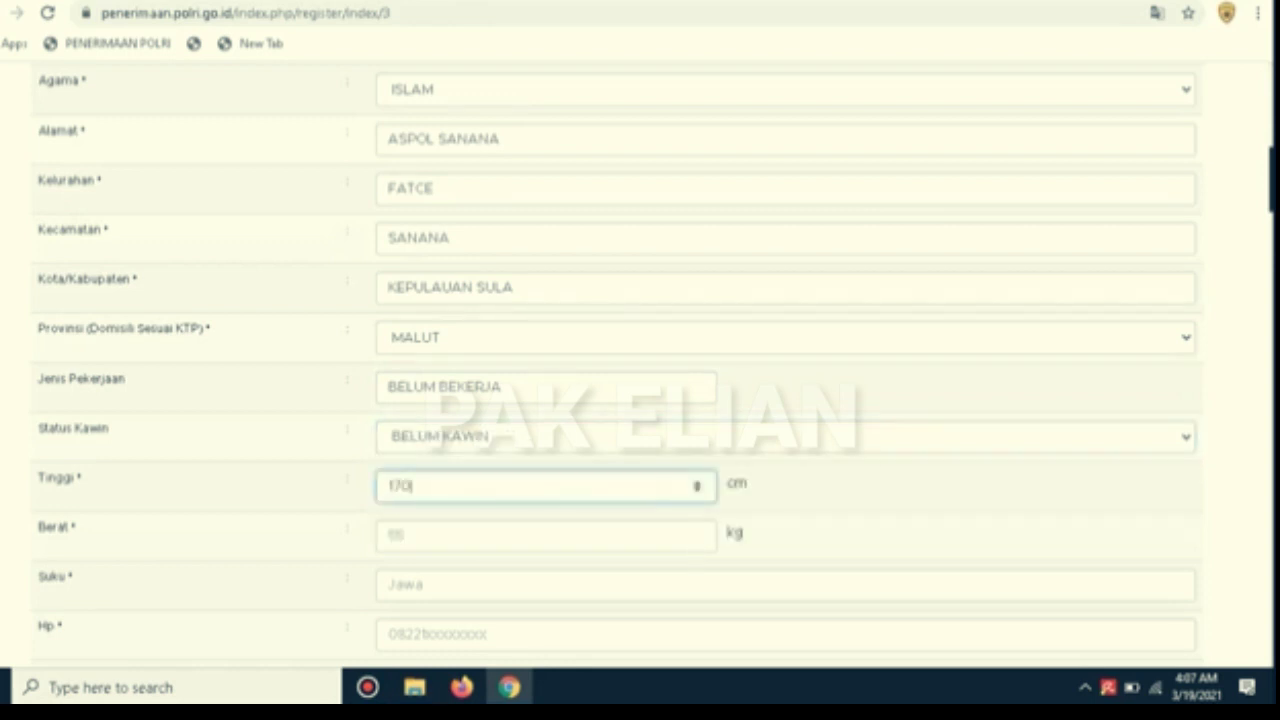
pyautogui.press('Tab')
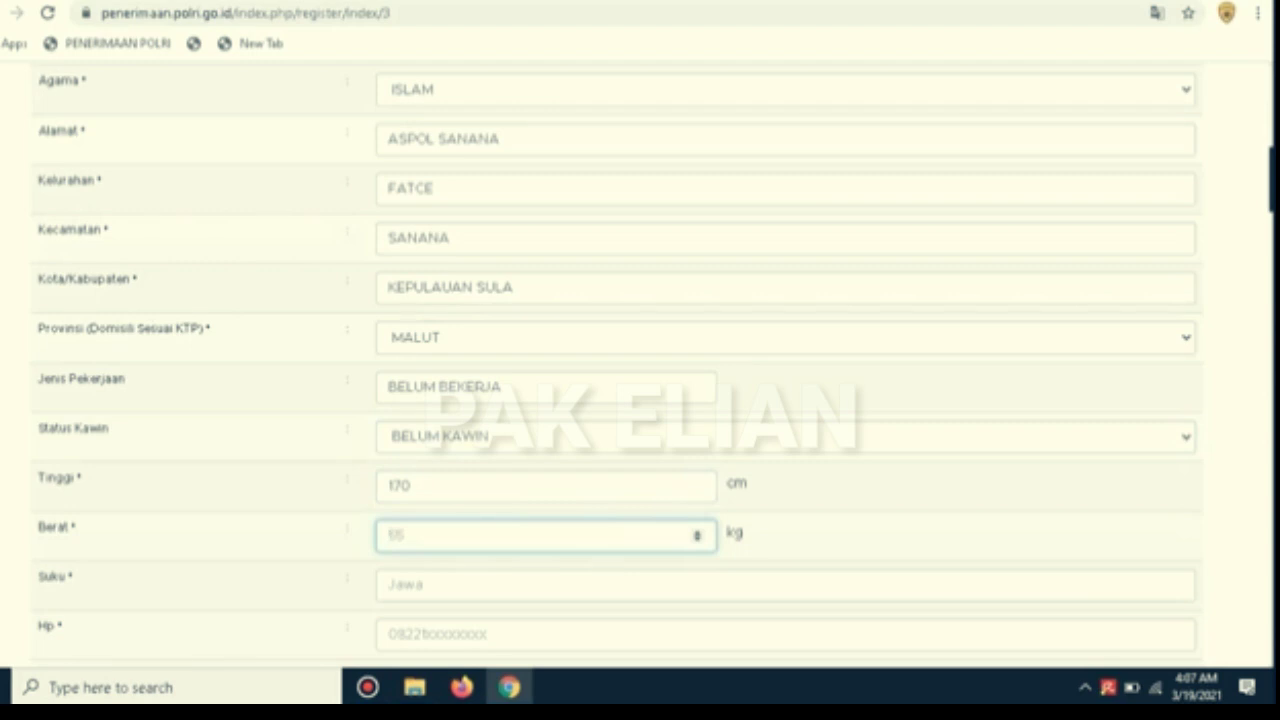
pyautogui.write('65')
pyautogui.press('Tab')
pyautogui.write('BUTON')
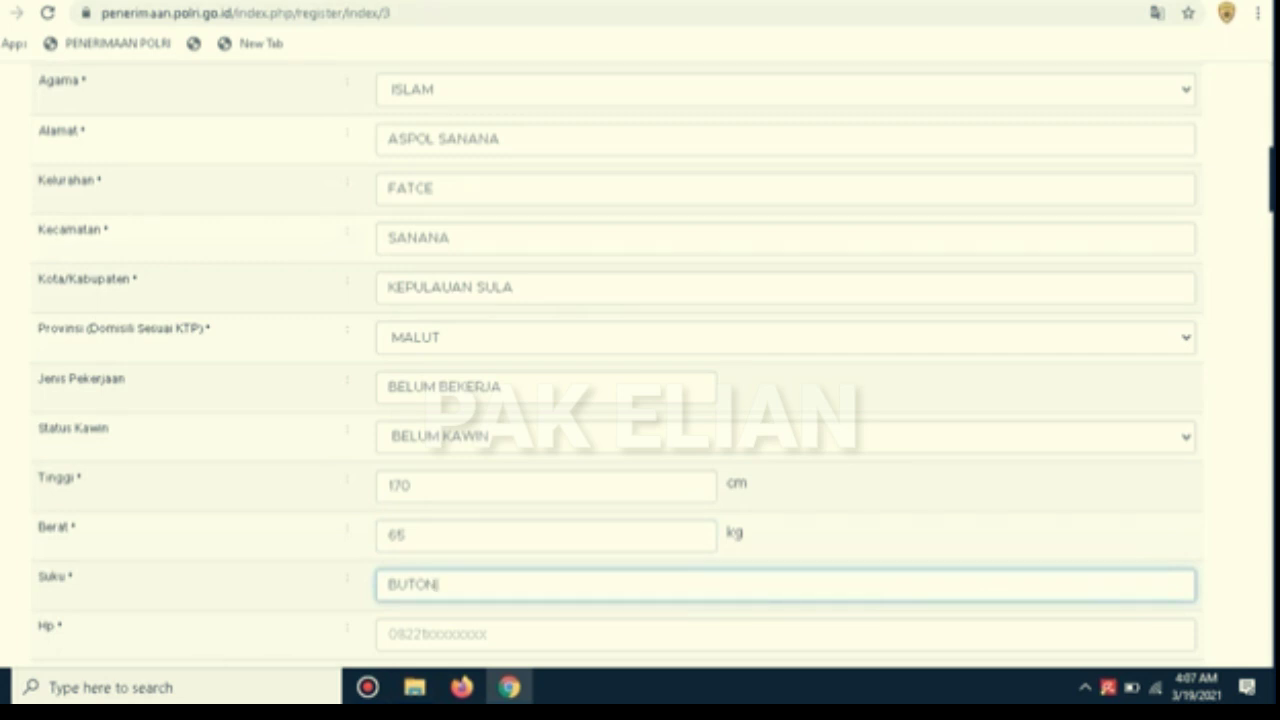
pyautogui.scroll(-3, 617, 366)
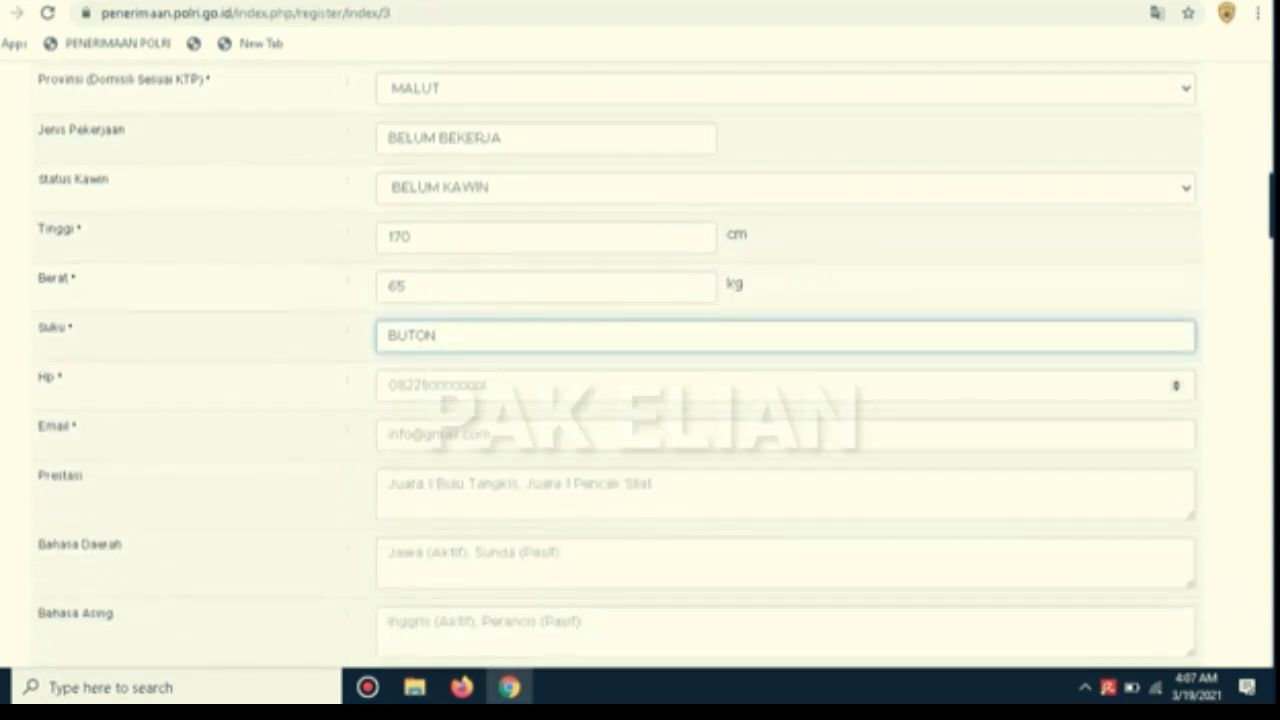
# Enter the applicant's mobile phone number and e-mail address
pyautogui.click(617, 385)
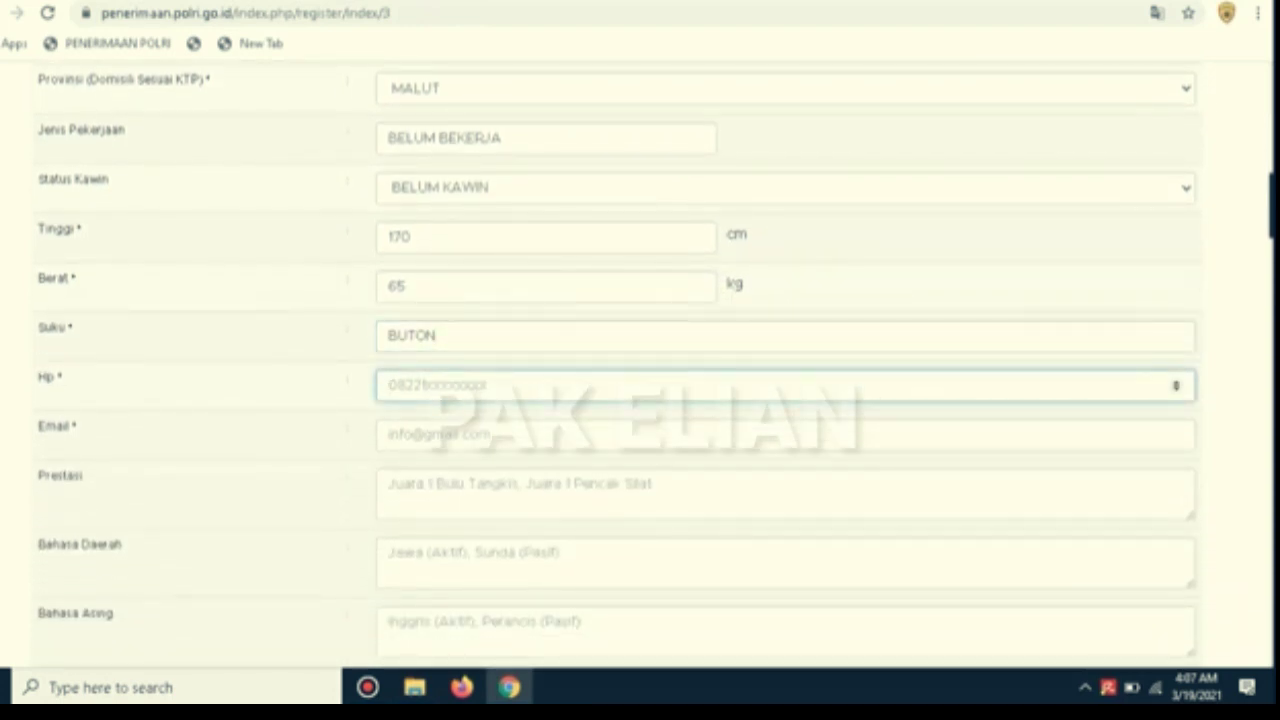
pyautogui.click(430, 435)
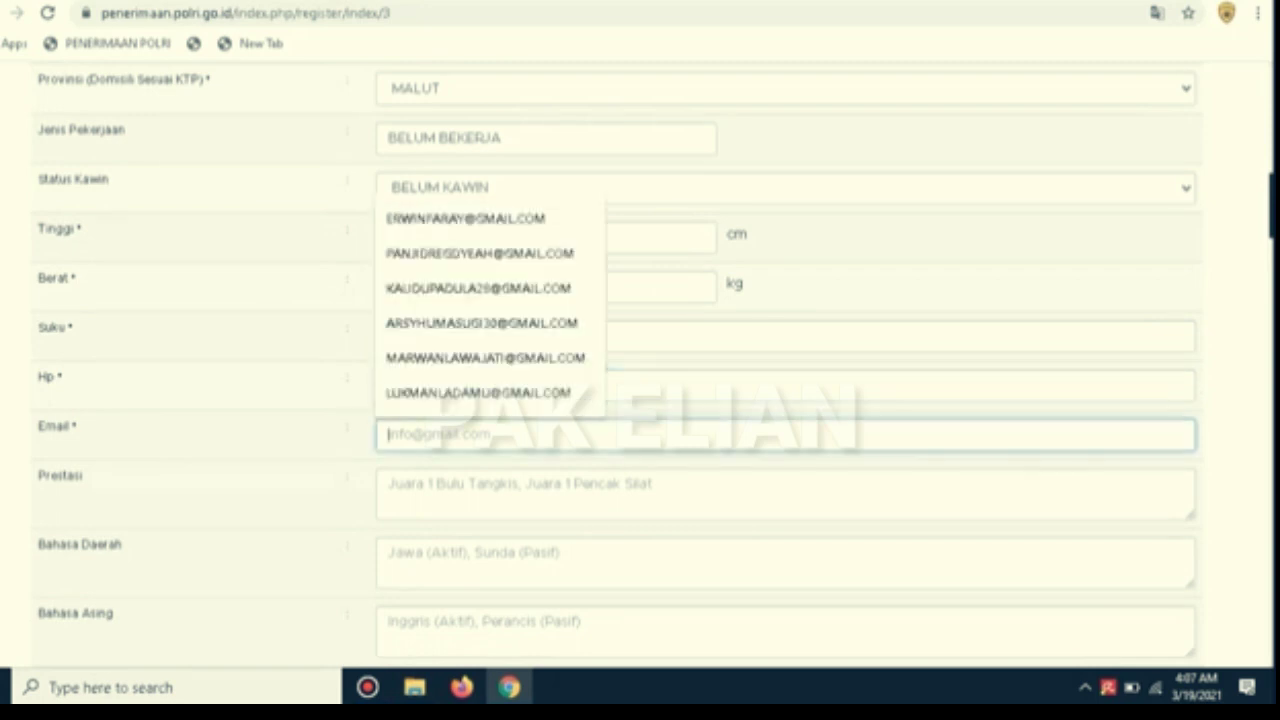
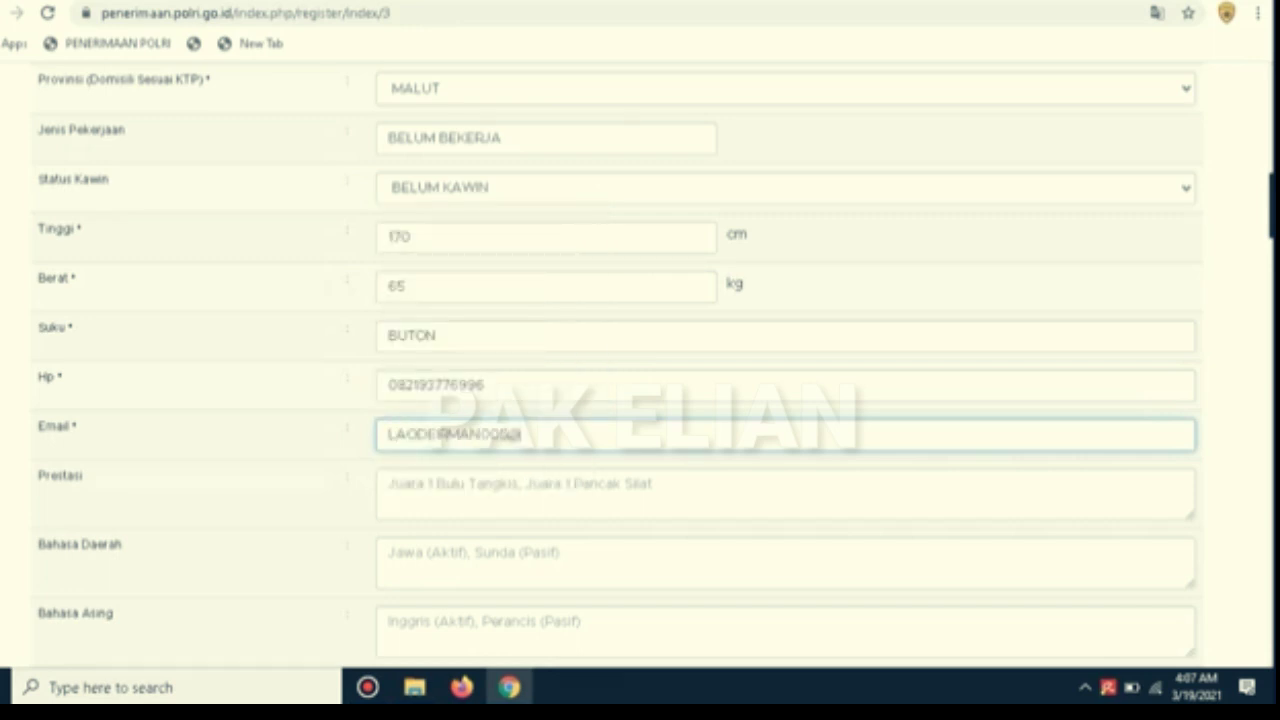
# Set Prestasi to '-', Bahasa Daerah to BUTON, and Bahasa Asing to INGGRIS (PASIF)
pyautogui.press('Tab')
pyautogui.write('-')
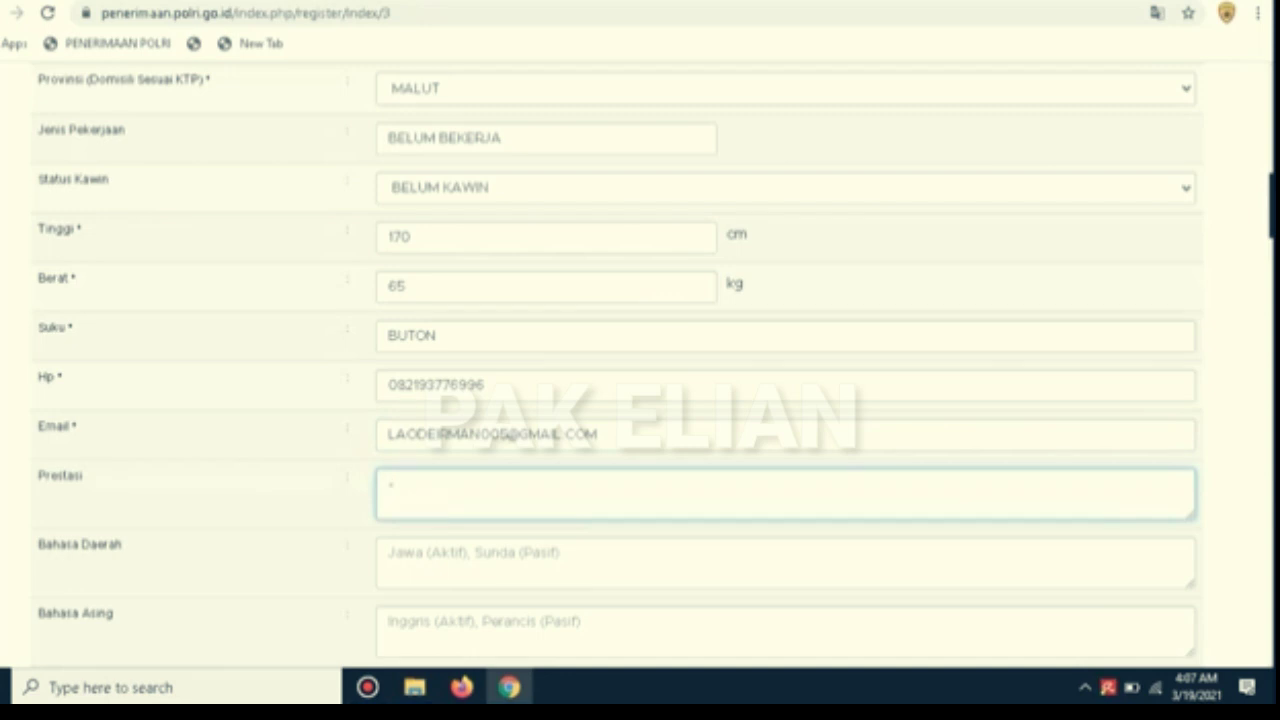
pyautogui.press('Tab')
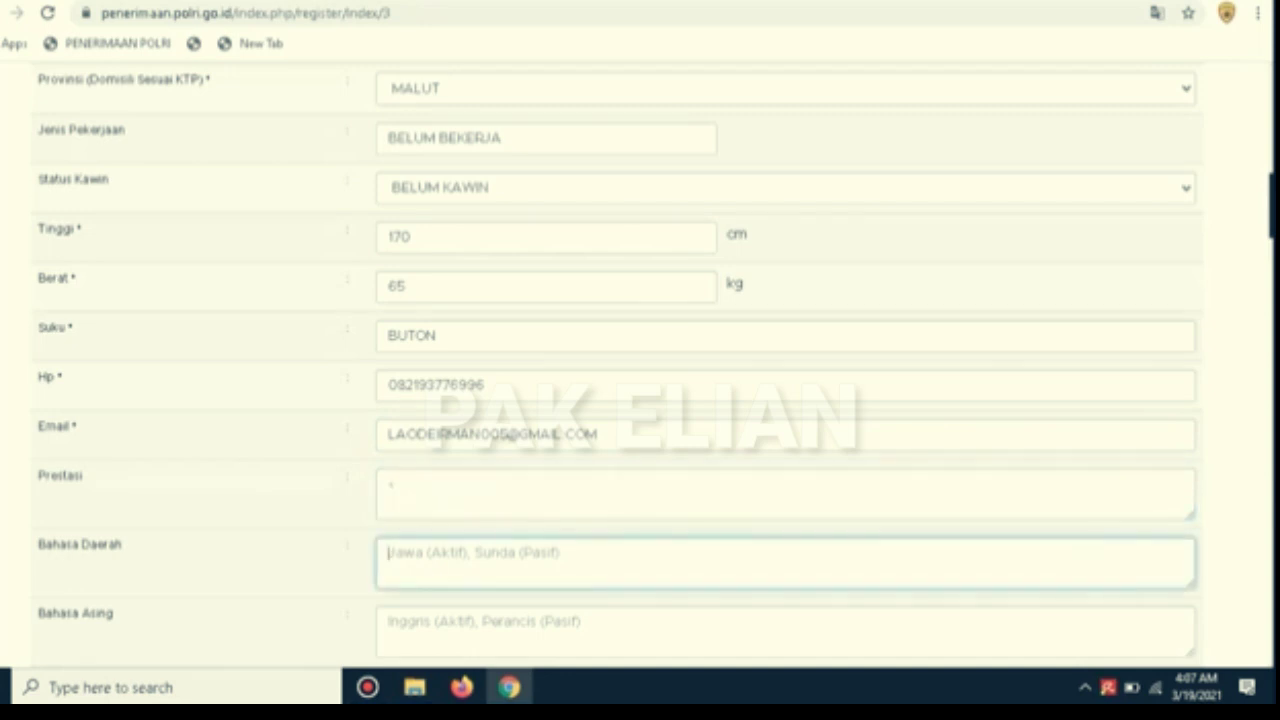
pyautogui.write('BUTON')
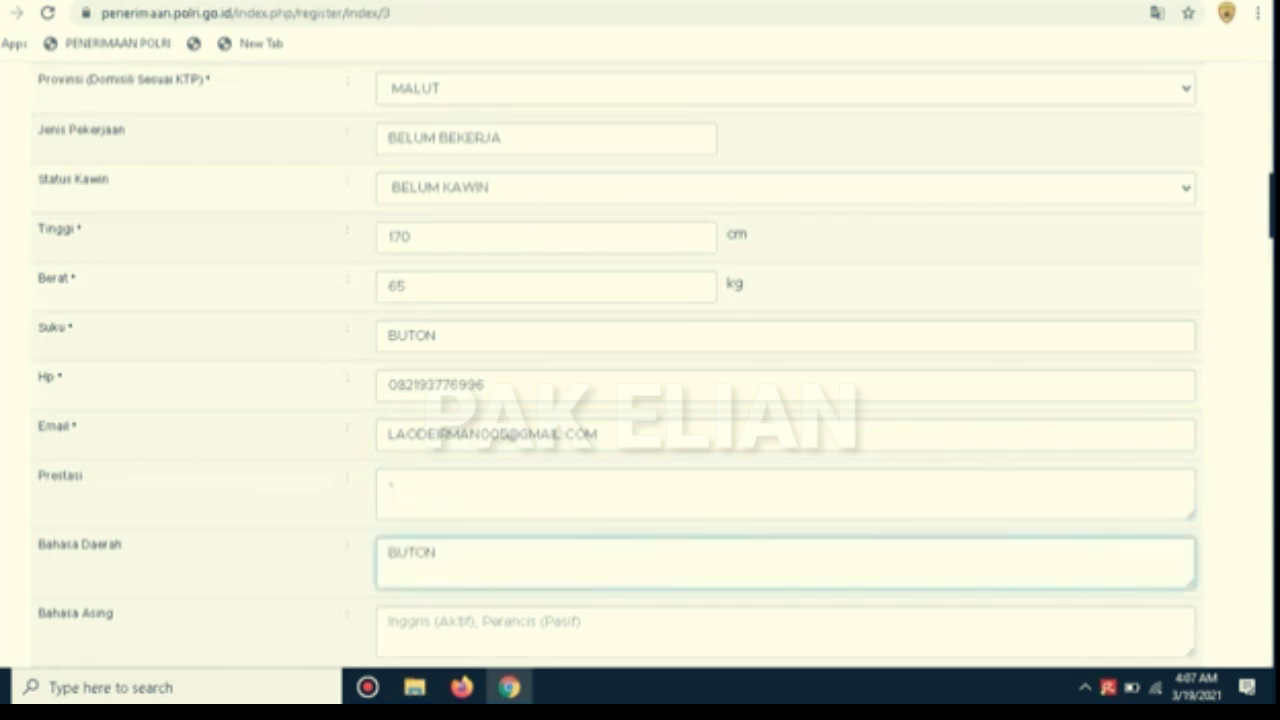
pyautogui.press('Tab')
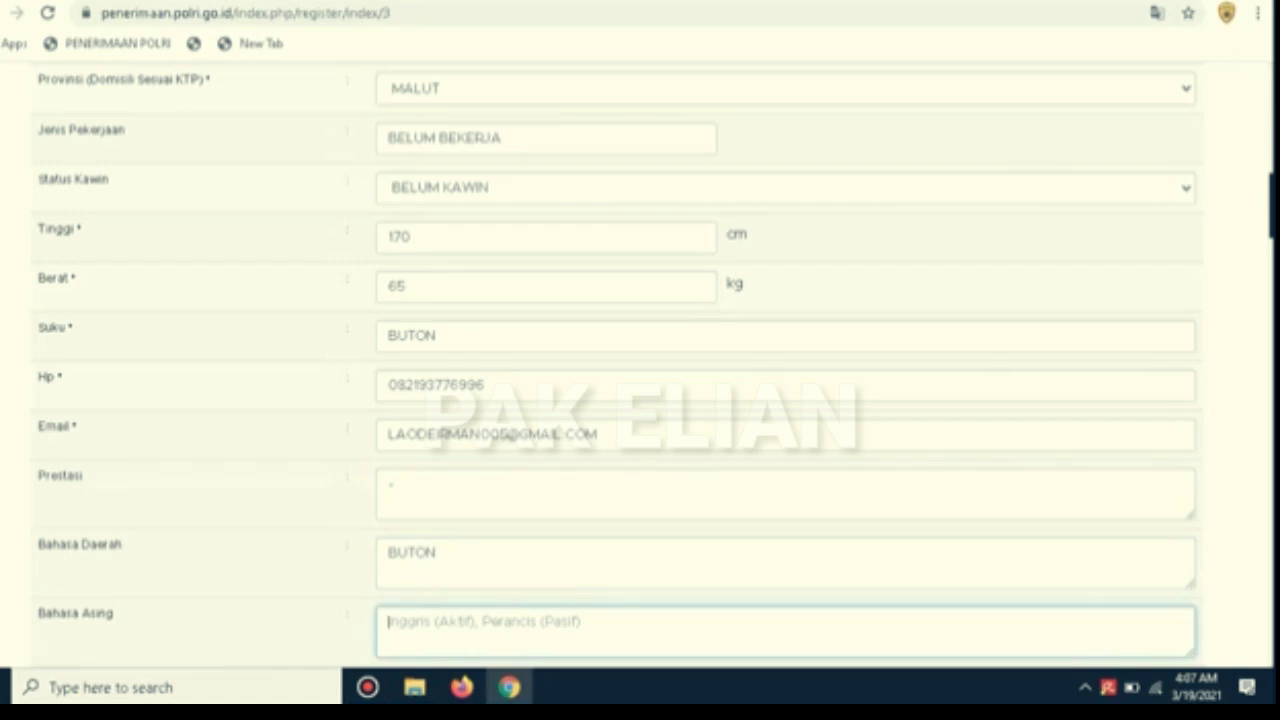
pyautogui.write('INGG')
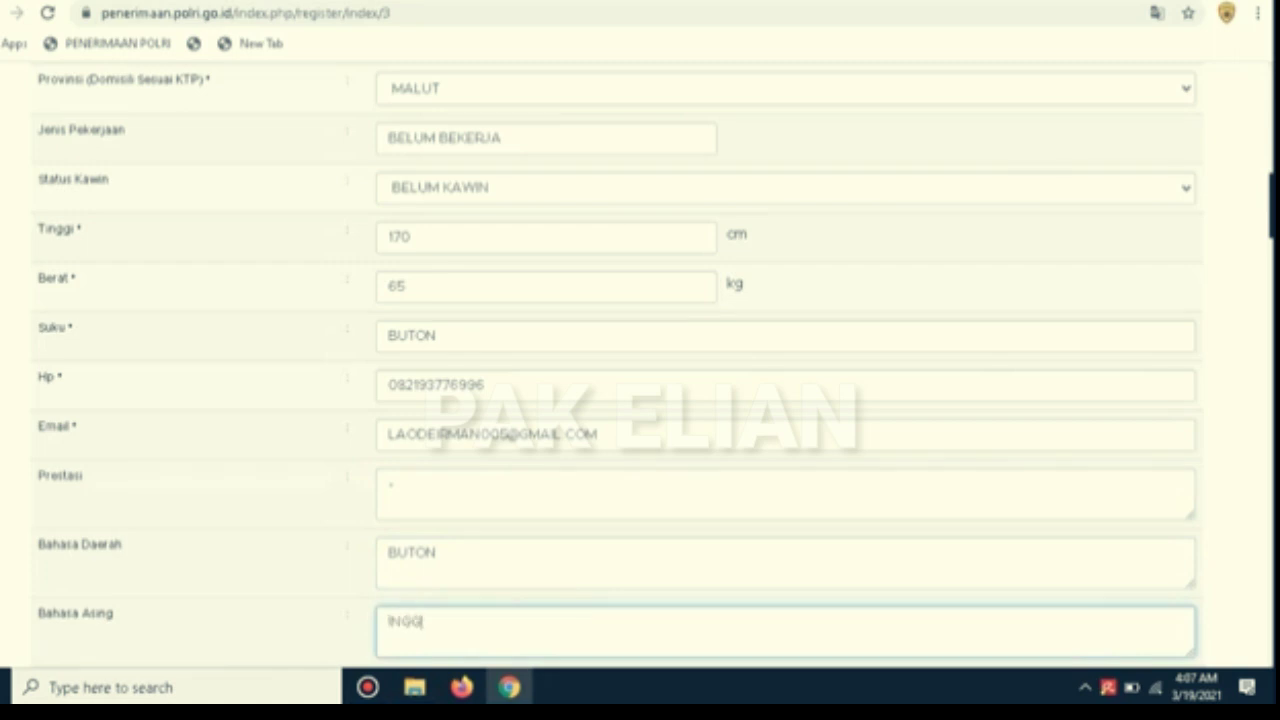
pyautogui.write('RIS (PASIF)')
# Enter elementary school SD NEGERI BIRA in WAKATOBI, SULAWESI TENGGARA
pyautogui.scroll(-3, 785, 360)
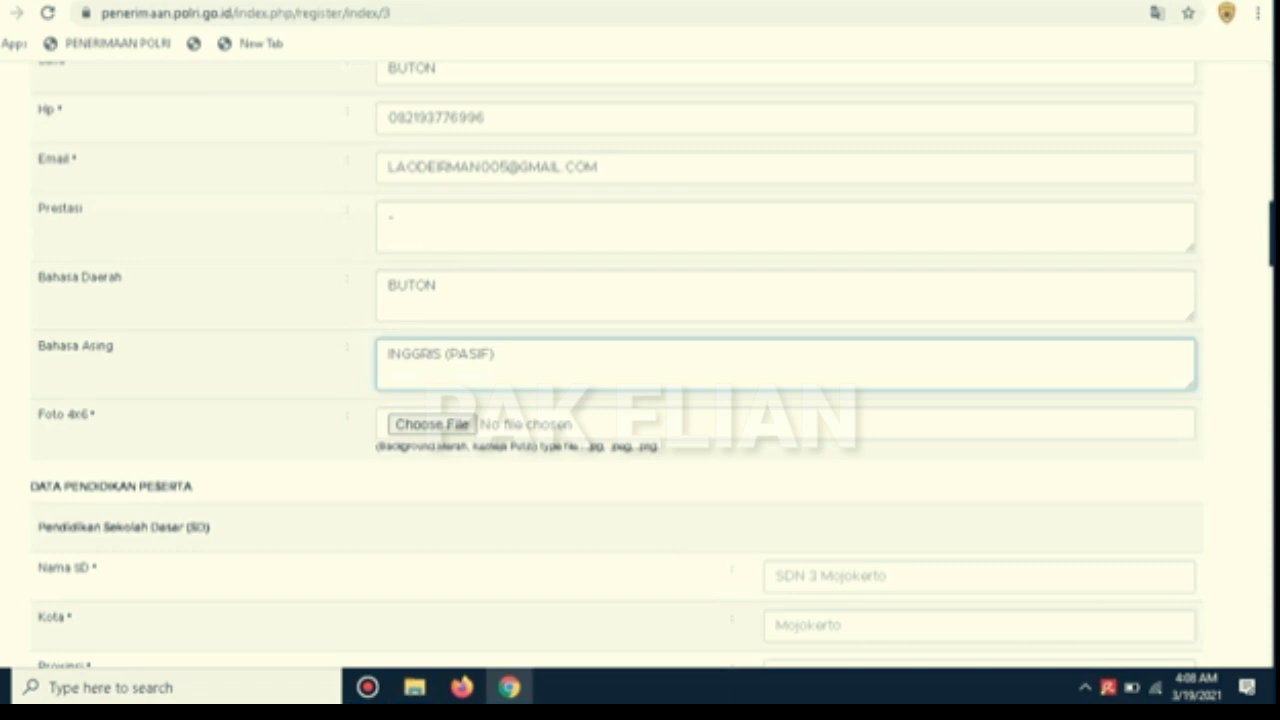
pyautogui.scroll(-2, 640, 365)
pyautogui.scroll(-2, 640, 365)
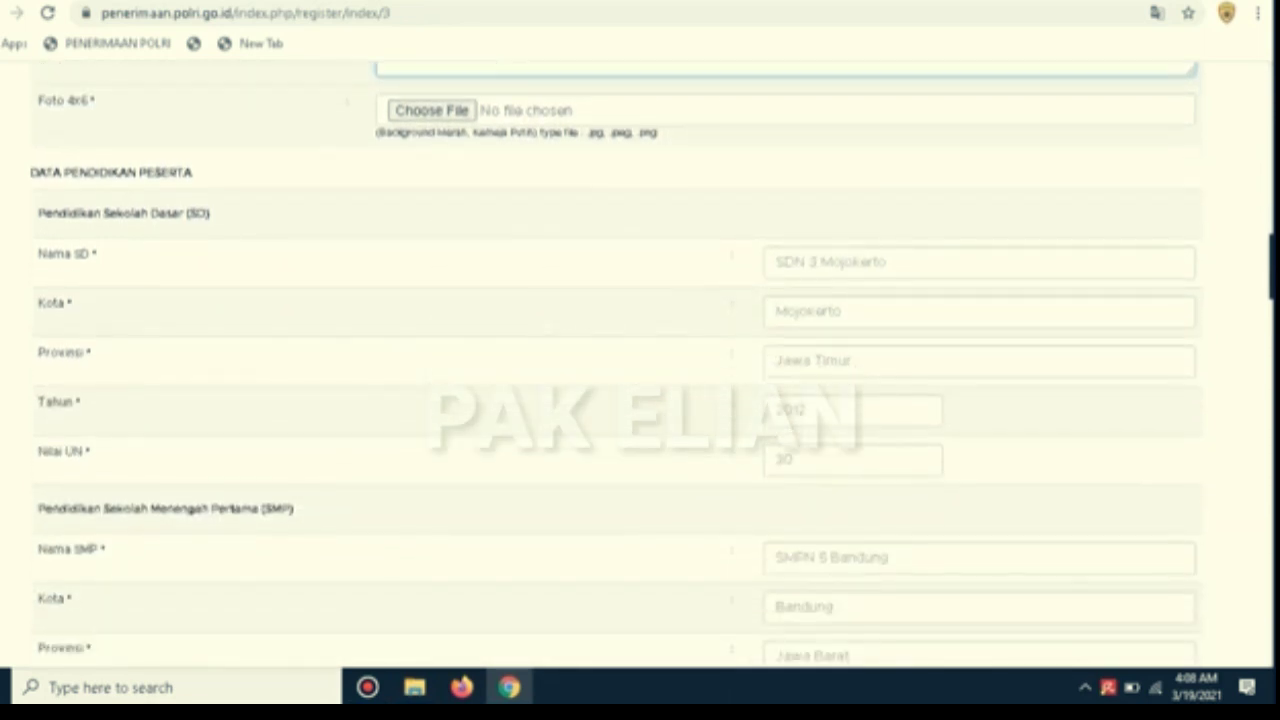
pyautogui.click(778, 263)
pyautogui.write('AS')
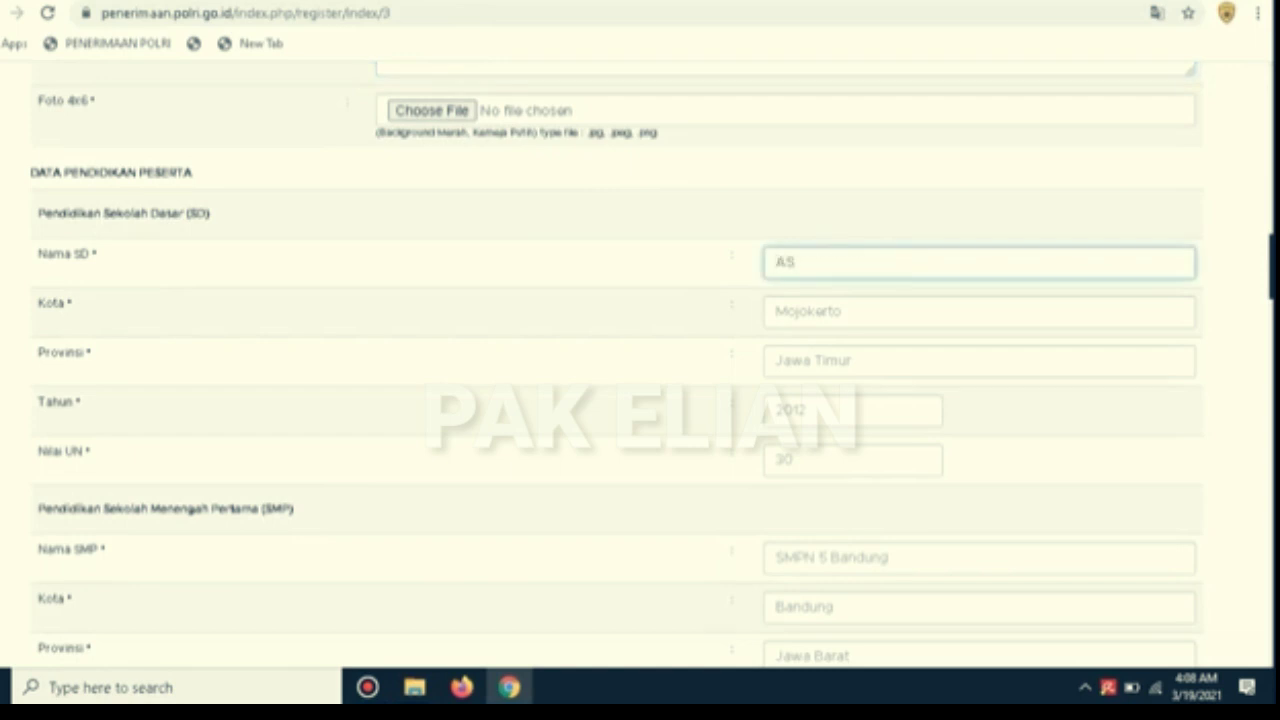
pyautogui.press('BackSpace')
pyautogui.press('BackSpace')
pyautogui.write('SD NEGERI BIRA')
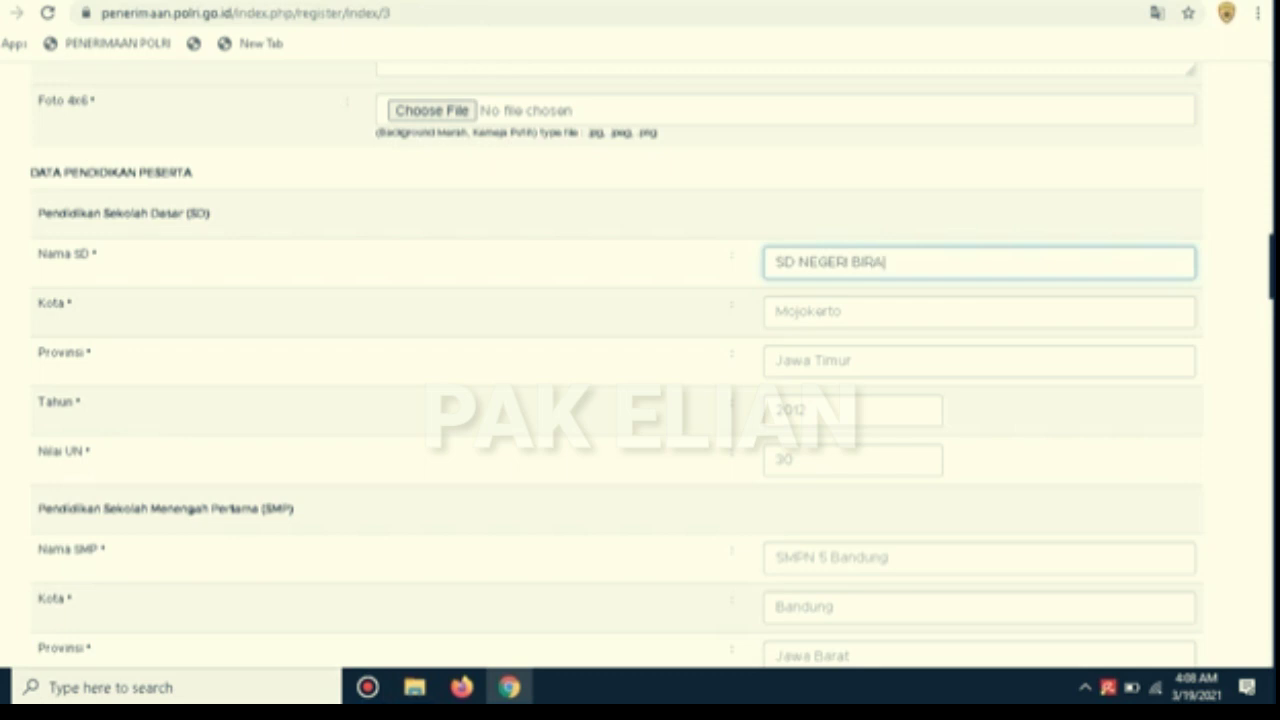
pyautogui.press('Tab')
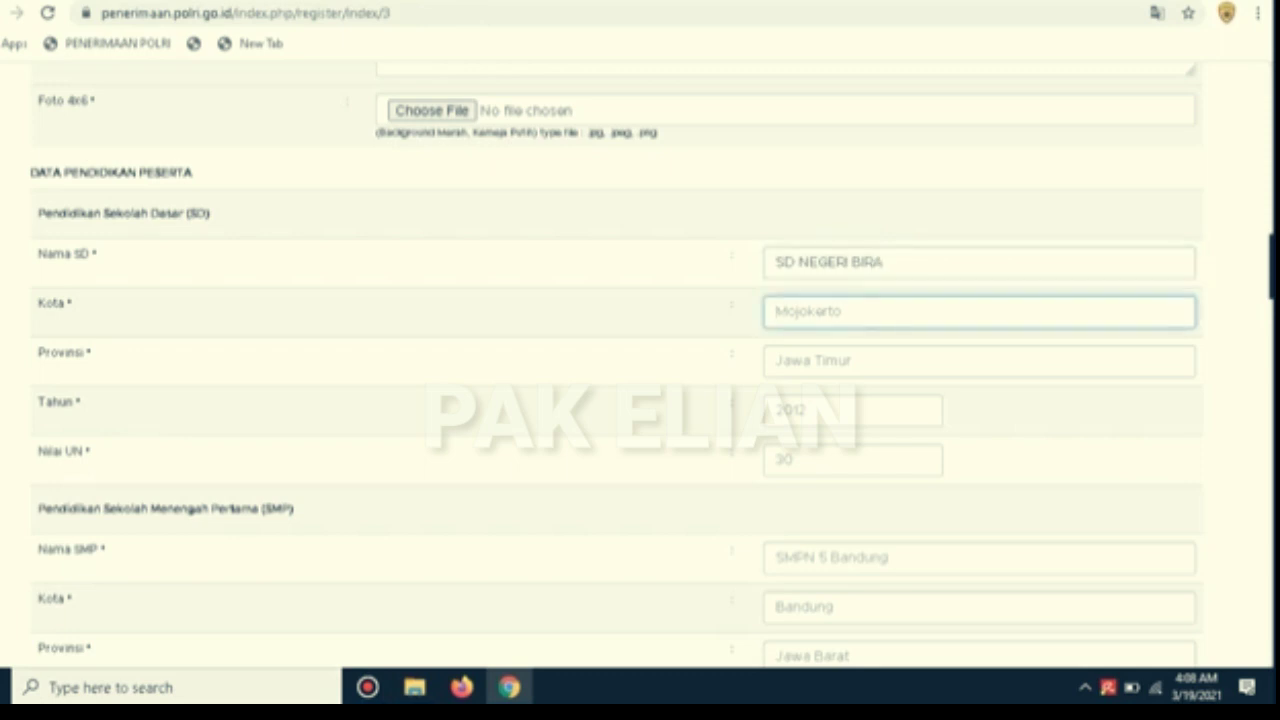
pyautogui.write('WAKATOBI')
pyautogui.press('Tab')
pyautogui.write('SULA')
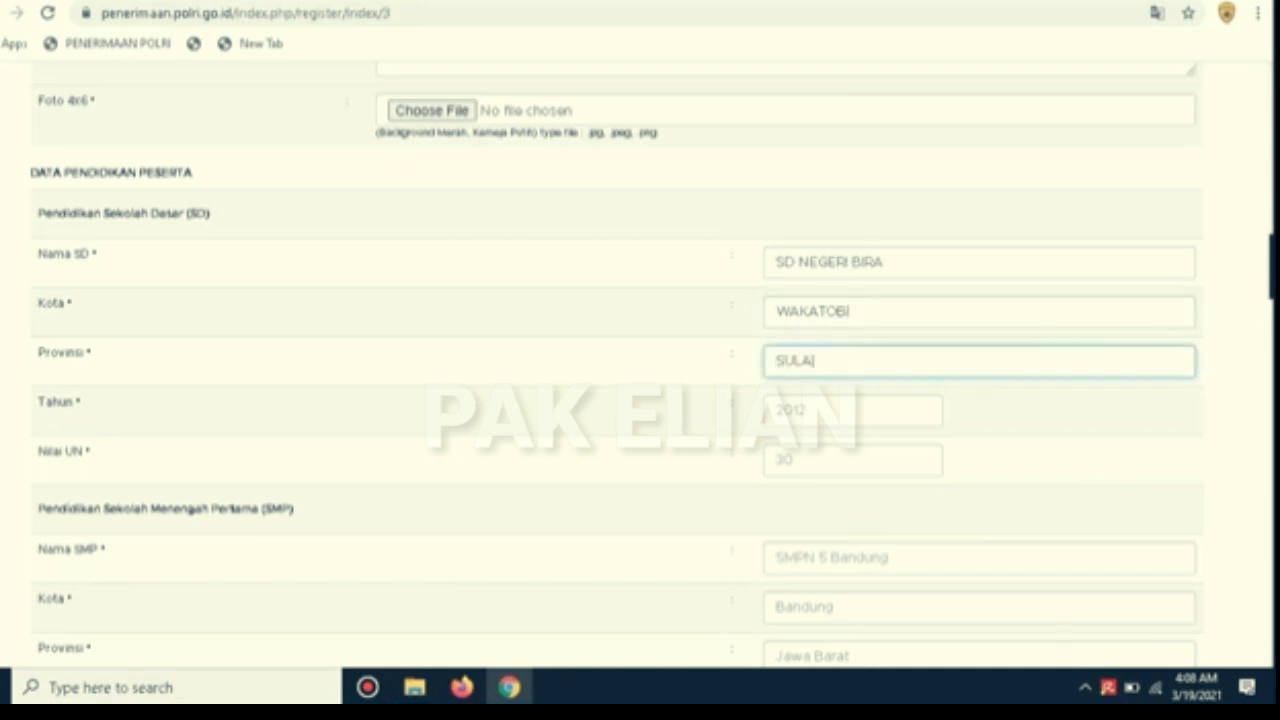
pyautogui.write('WESI TENGGARA')
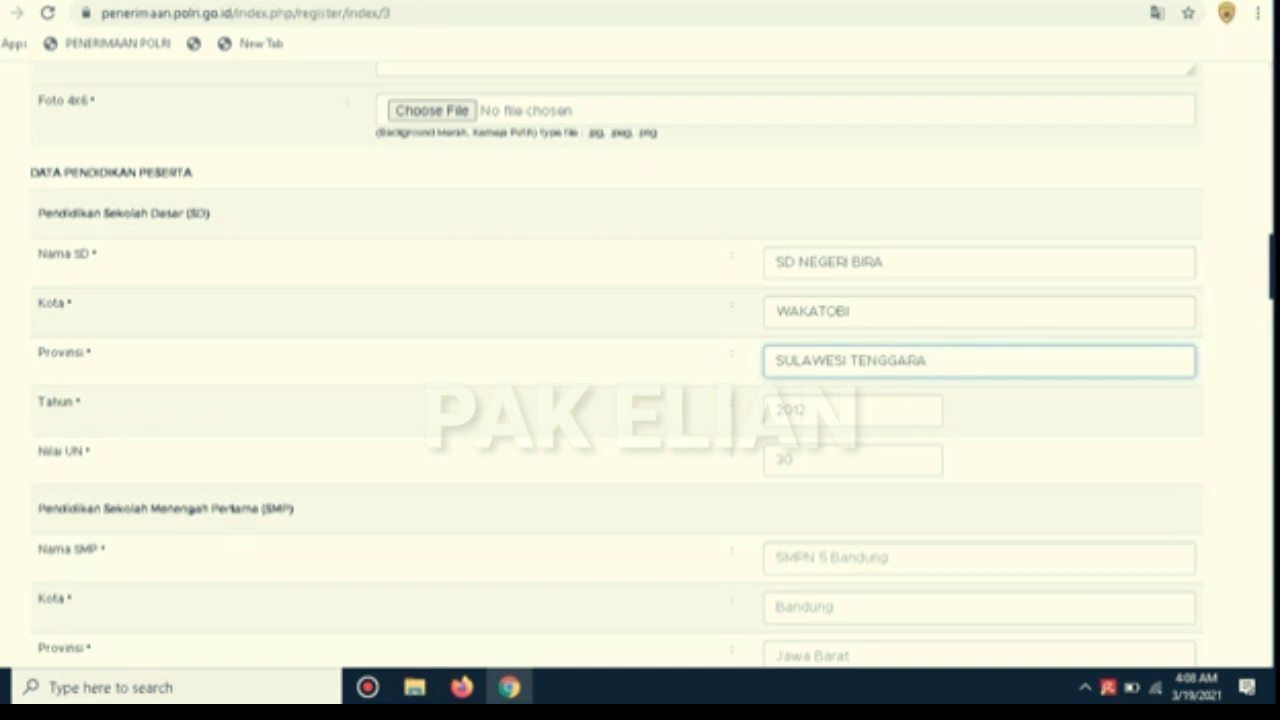
# Set the elementary graduation year to 2005 and Nilai UN to 60
pyautogui.click(848, 411)
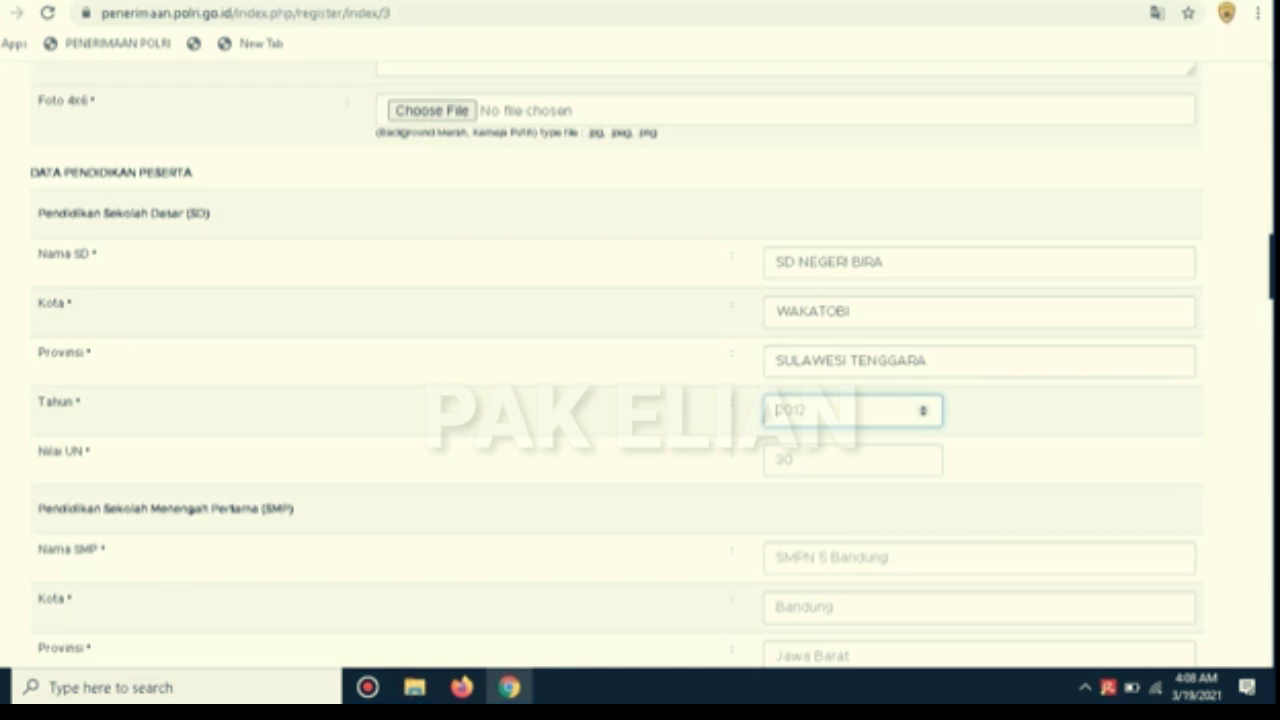
pyautogui.write('2009')
pyautogui.press('BackSpace')
pyautogui.write('5')
pyautogui.click(850, 460)
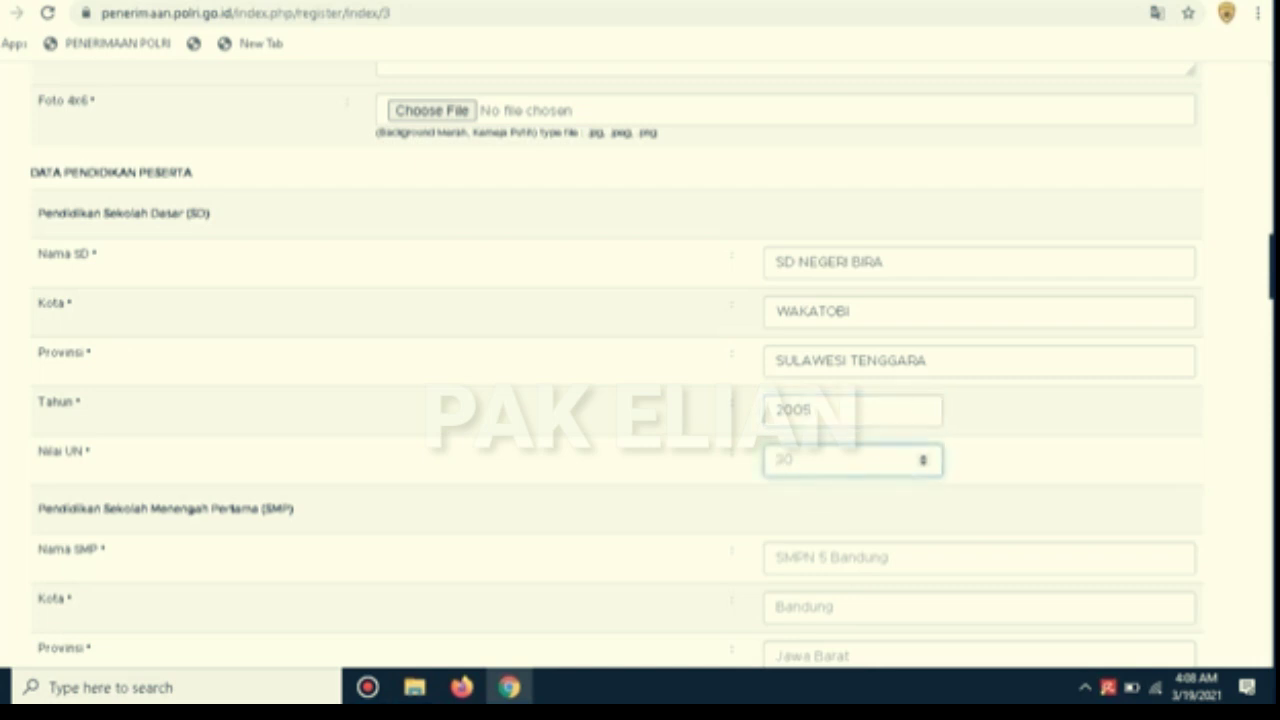
pyautogui.write('60')
# Enter junior high SMP NEGERI 1 WANGI-WANGI SELATAN in WAKATOBI, SULAWESI TENGGARA
pyautogui.scroll(-3, 640, 360)
pyautogui.press('Tab')
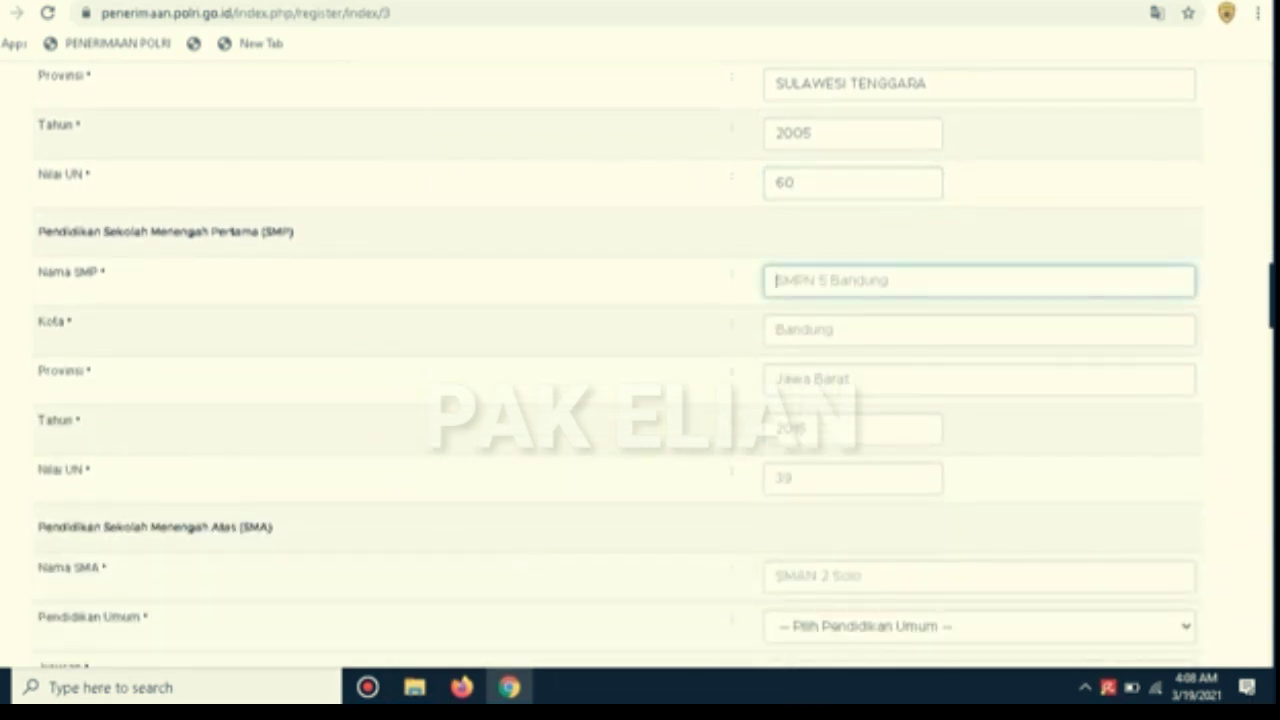
pyautogui.write('SMP NE')
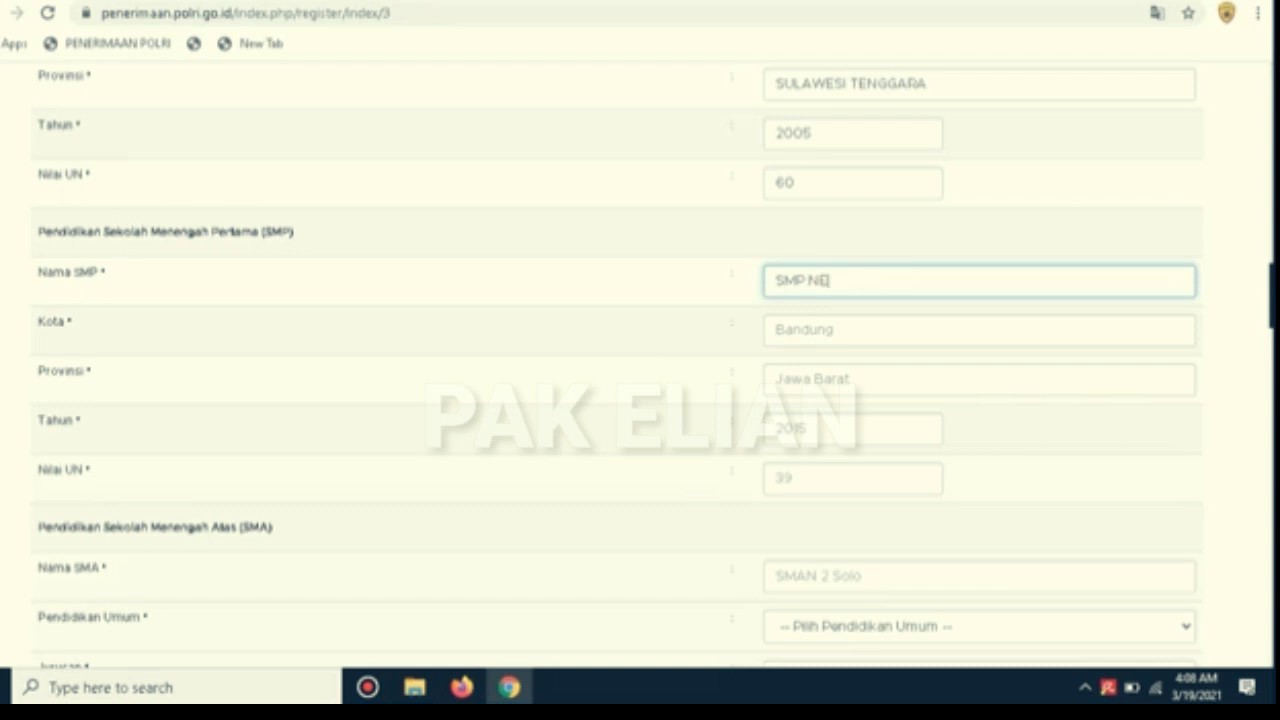
pyautogui.write('GERI 1 WANGI-WANGI')
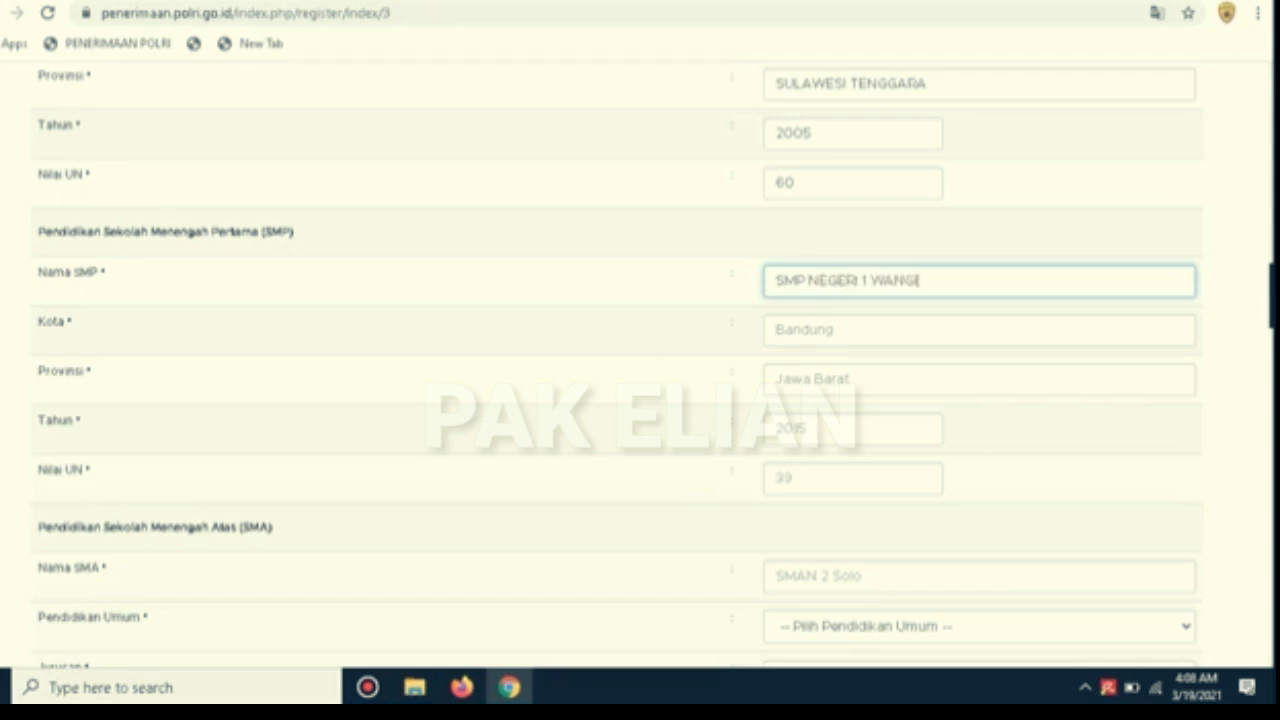
pyautogui.write(' SELATAN')
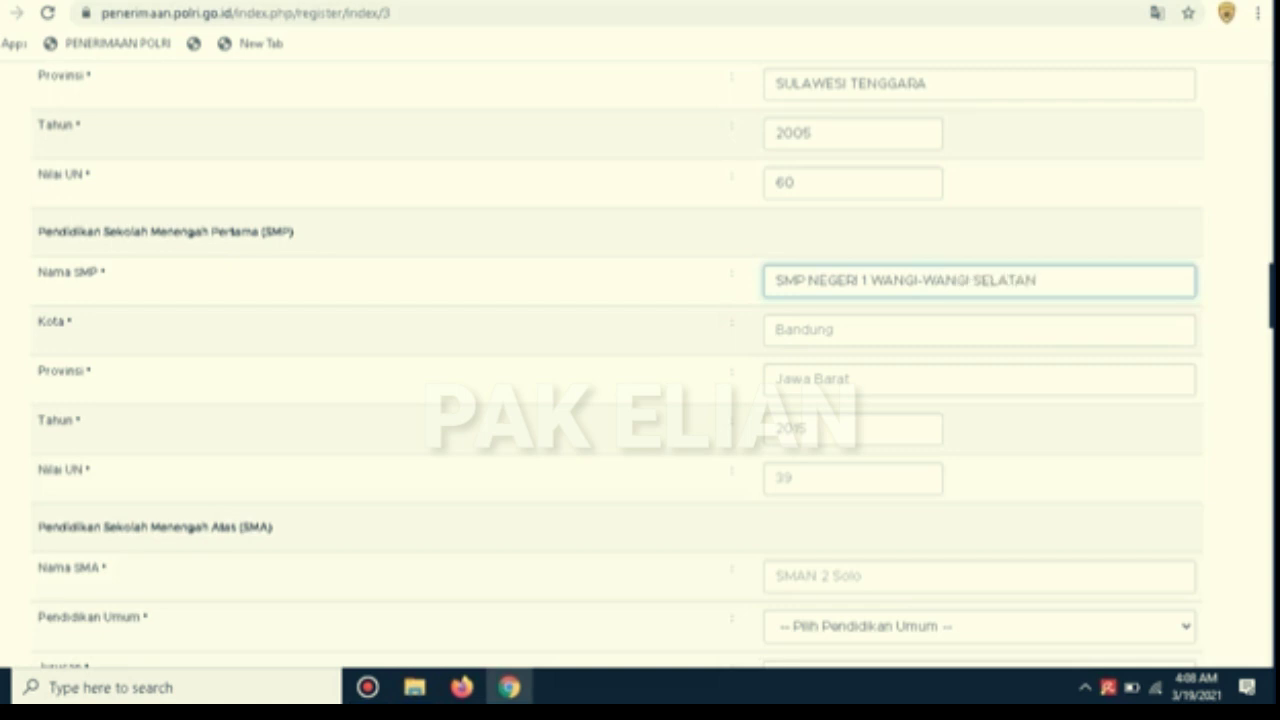
pyautogui.press('Tab')
pyautogui.write('WAKATOBI')
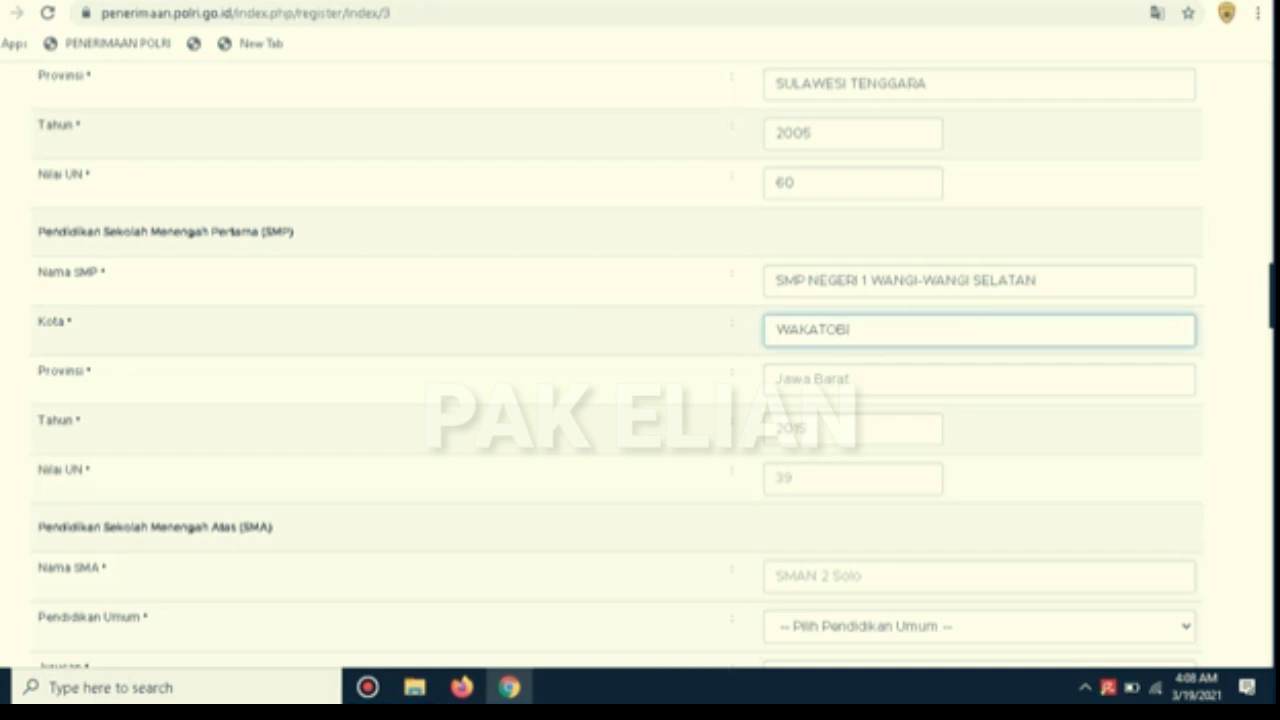
pyautogui.press('Tab')
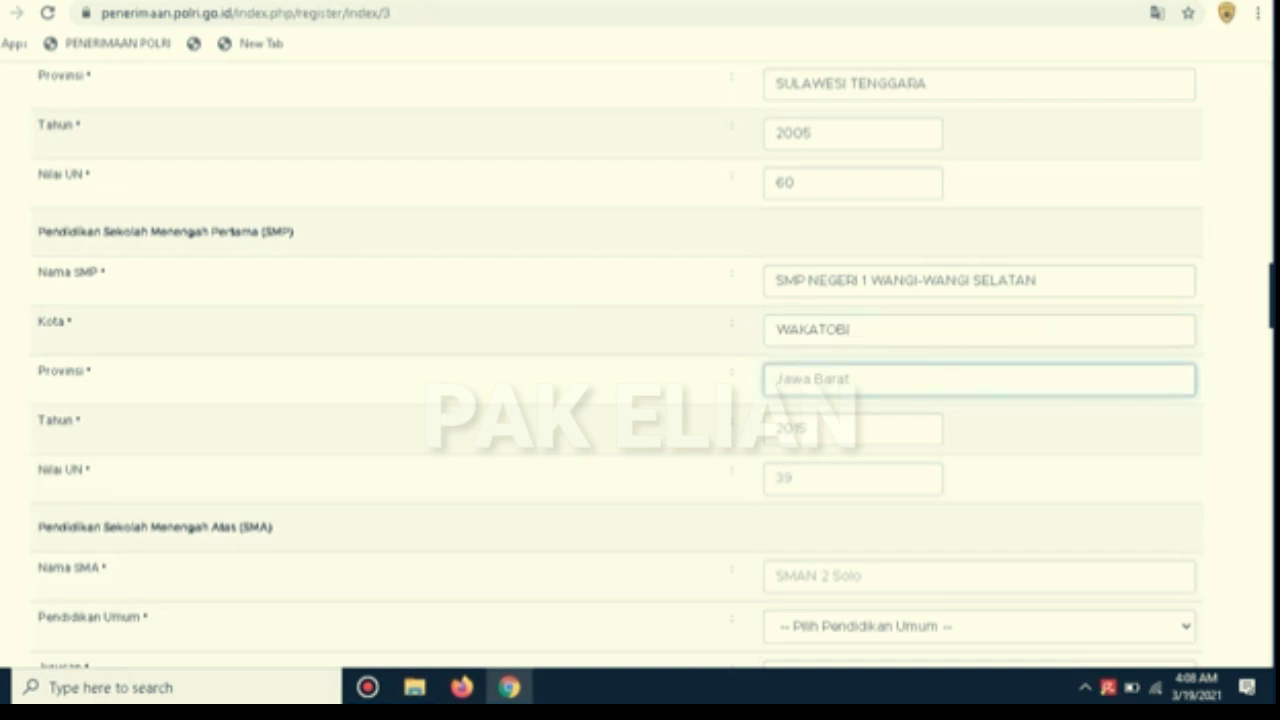
pyautogui.write('SULAWESI TENGGARA')
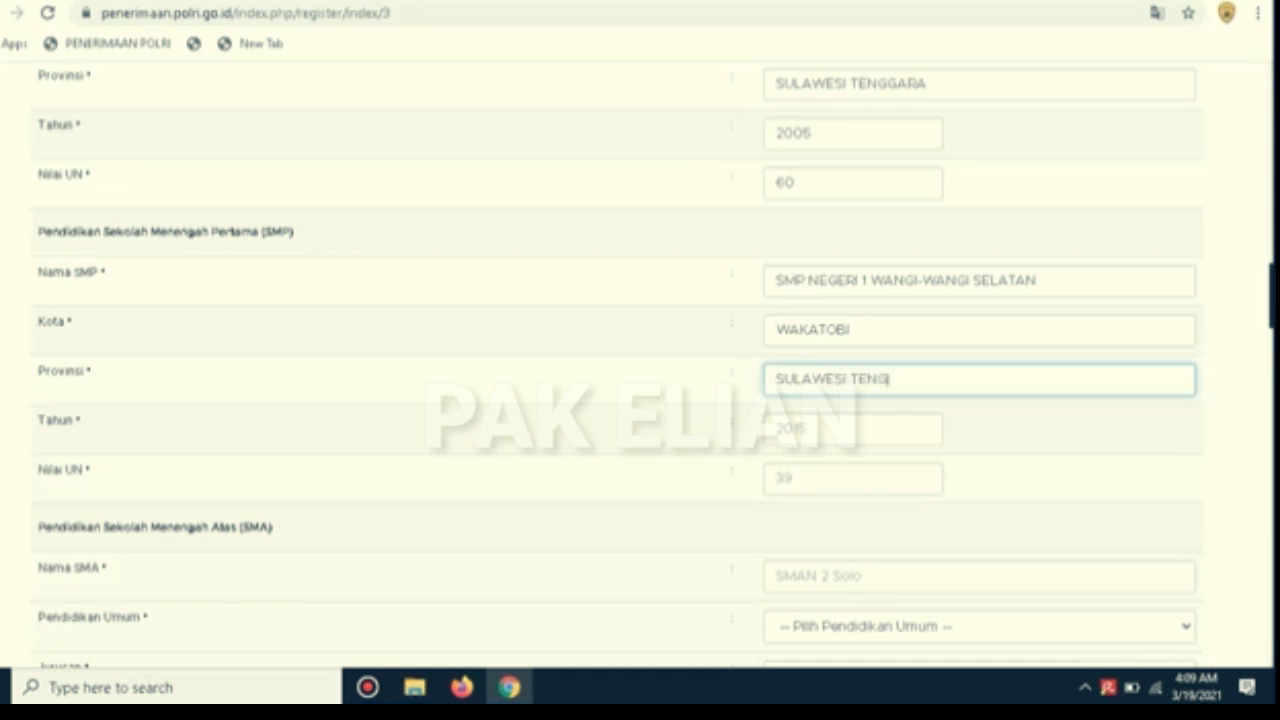
# Set the junior high graduation year to 2008 and Nilai UN to 70
pyautogui.press('Tab')
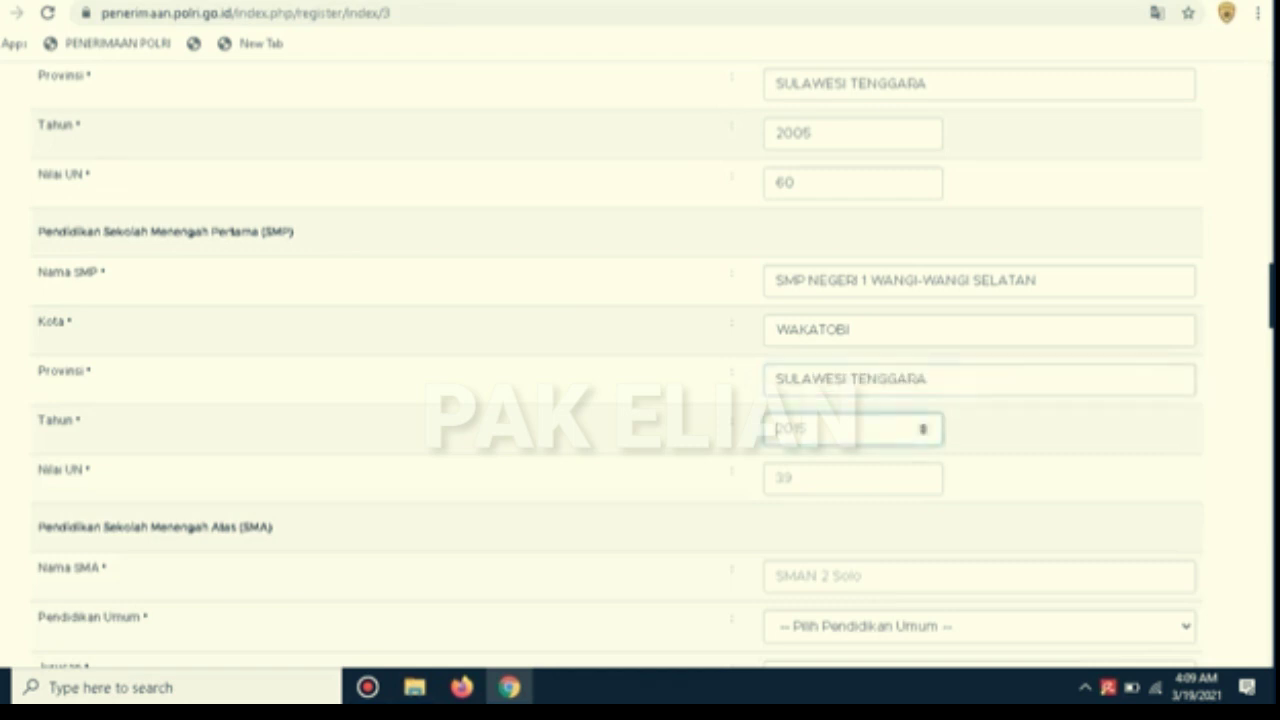
pyautogui.write('2008')
pyautogui.click(852, 478)
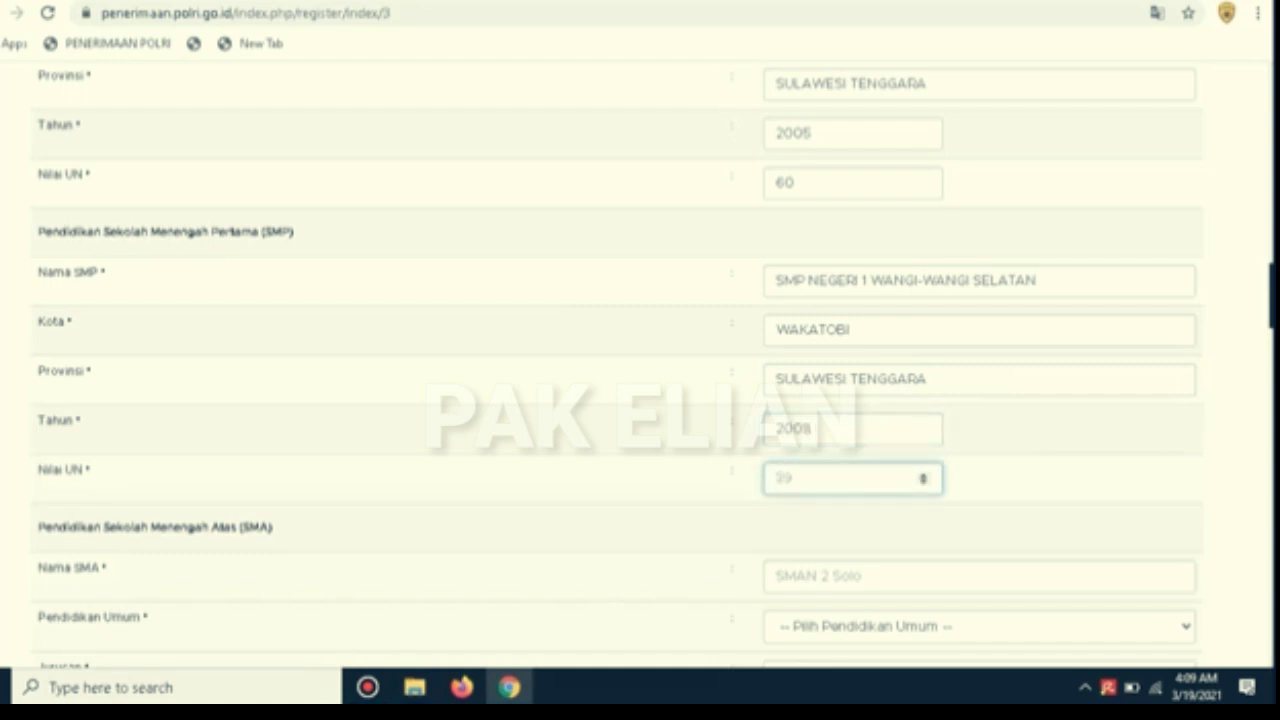
pyautogui.write('70')
# Enter SMA NEGERI 1 WANGI-WANGI as the senior high school name
pyautogui.scroll(-3, 640, 364)
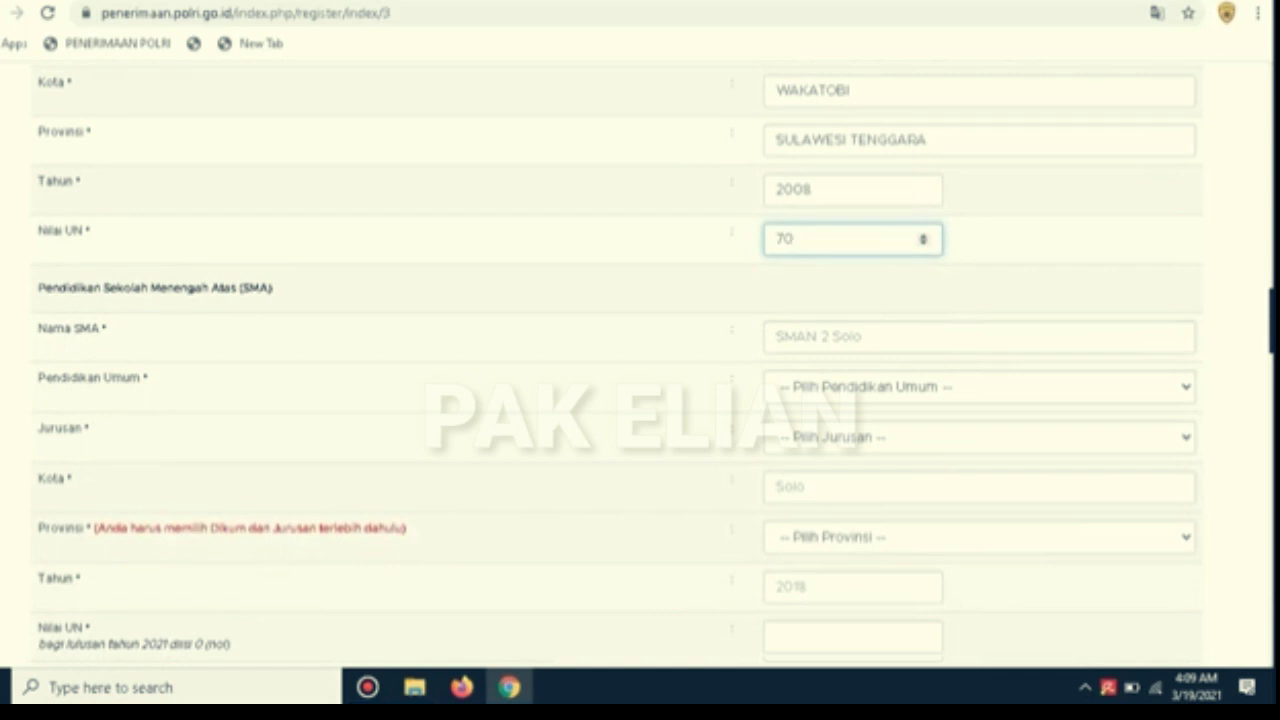
pyautogui.click(840, 337)
pyautogui.write('SMA NEG')
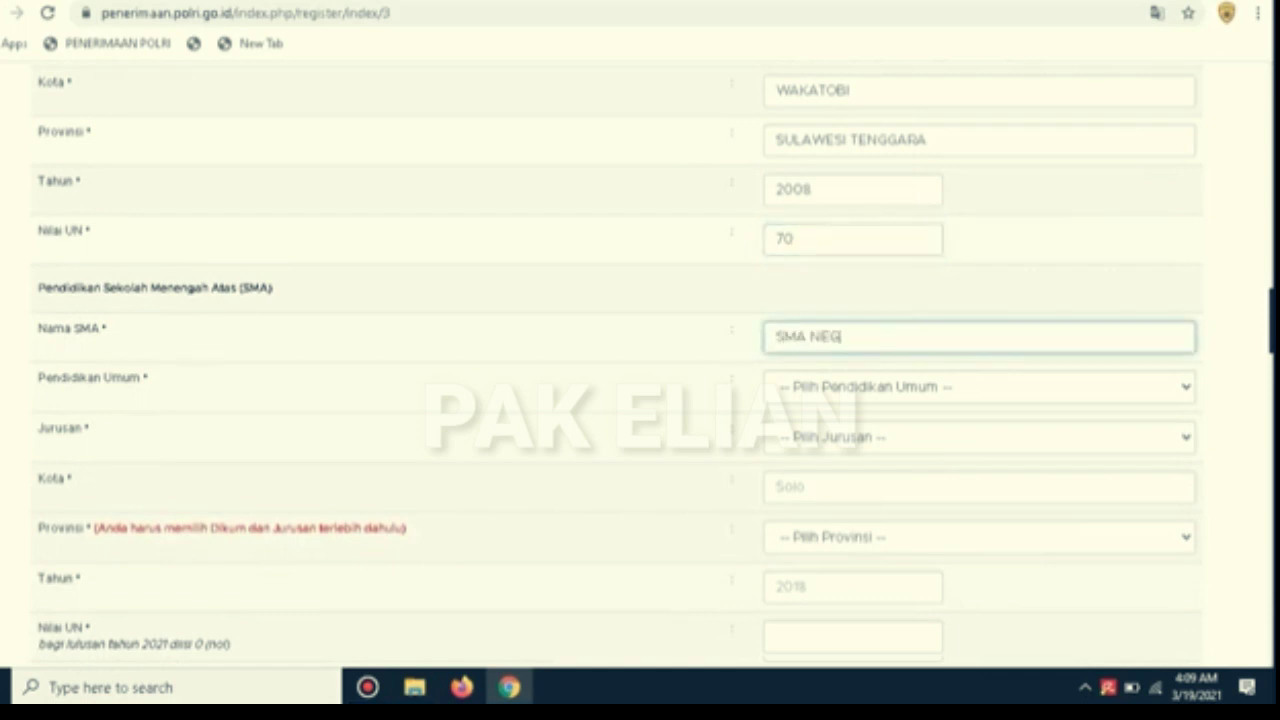
pyautogui.write('R')
pyautogui.press('BackSpace')
pyautogui.write('ERI 1 WANGI-WANGI')
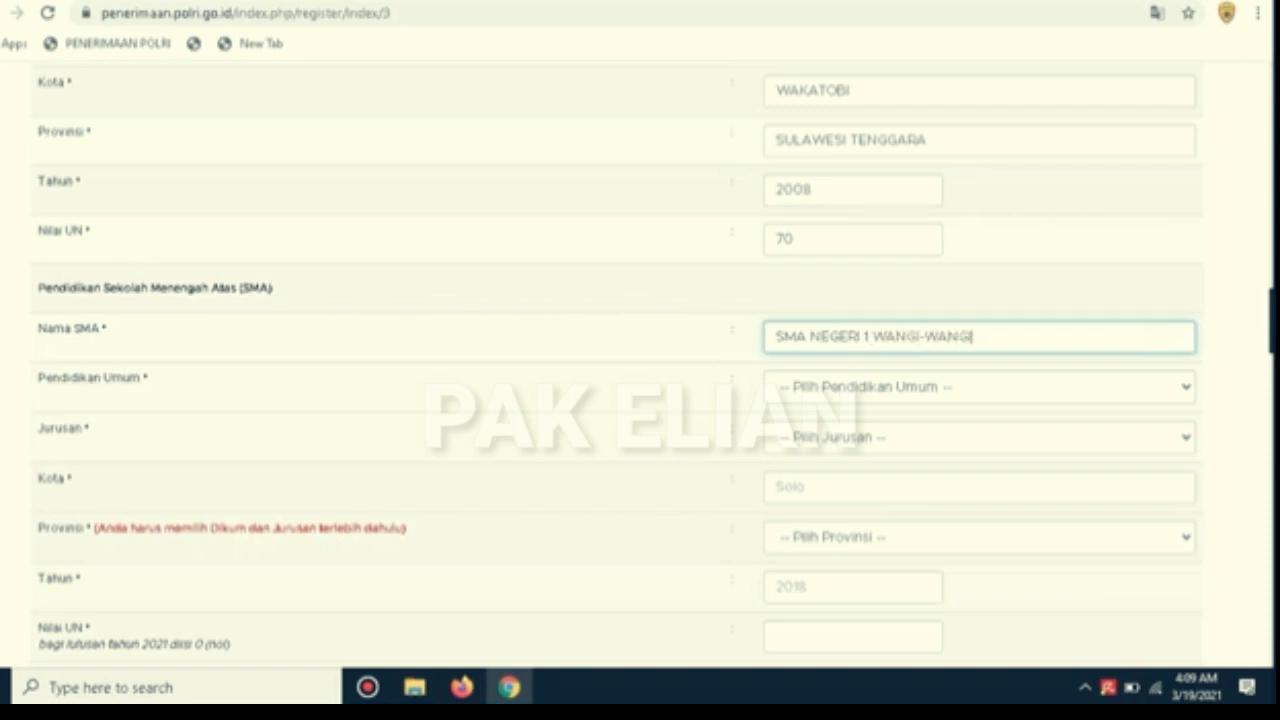
# Choose SMA as the general education type, leaving the major unselected
pyautogui.click(979, 387)
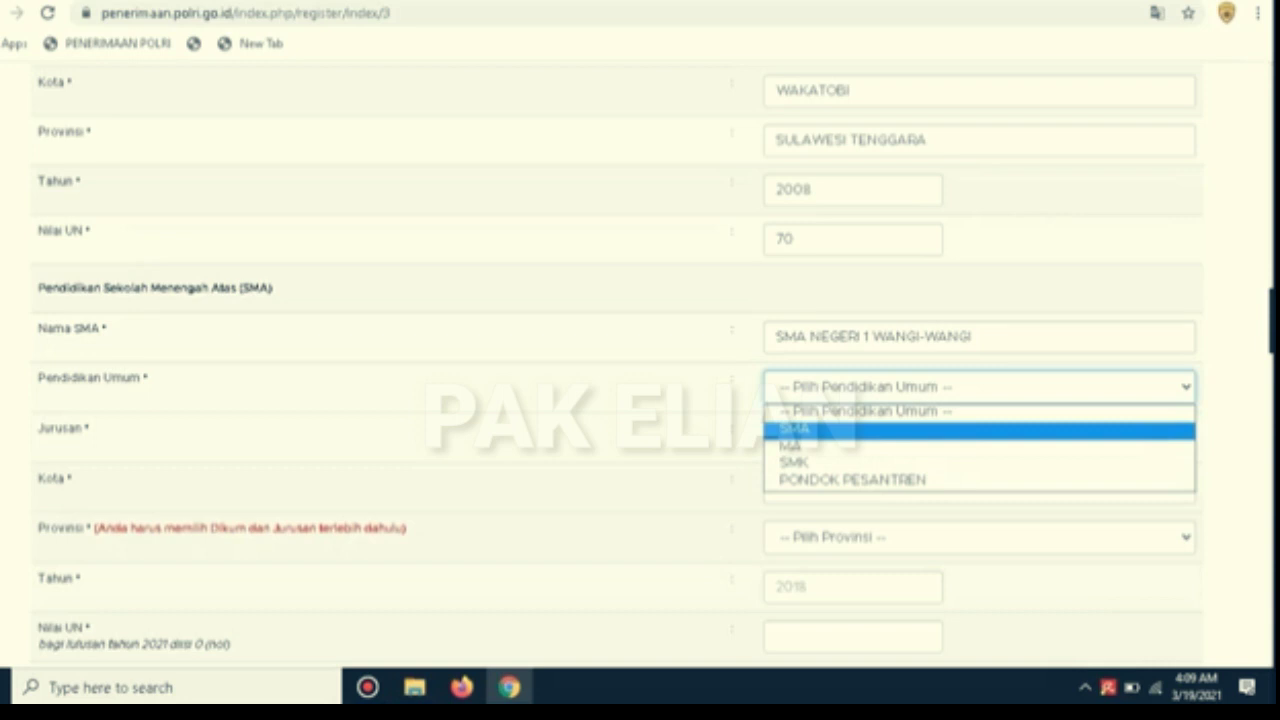
pyautogui.click(979, 430)
pyautogui.click(979, 436)
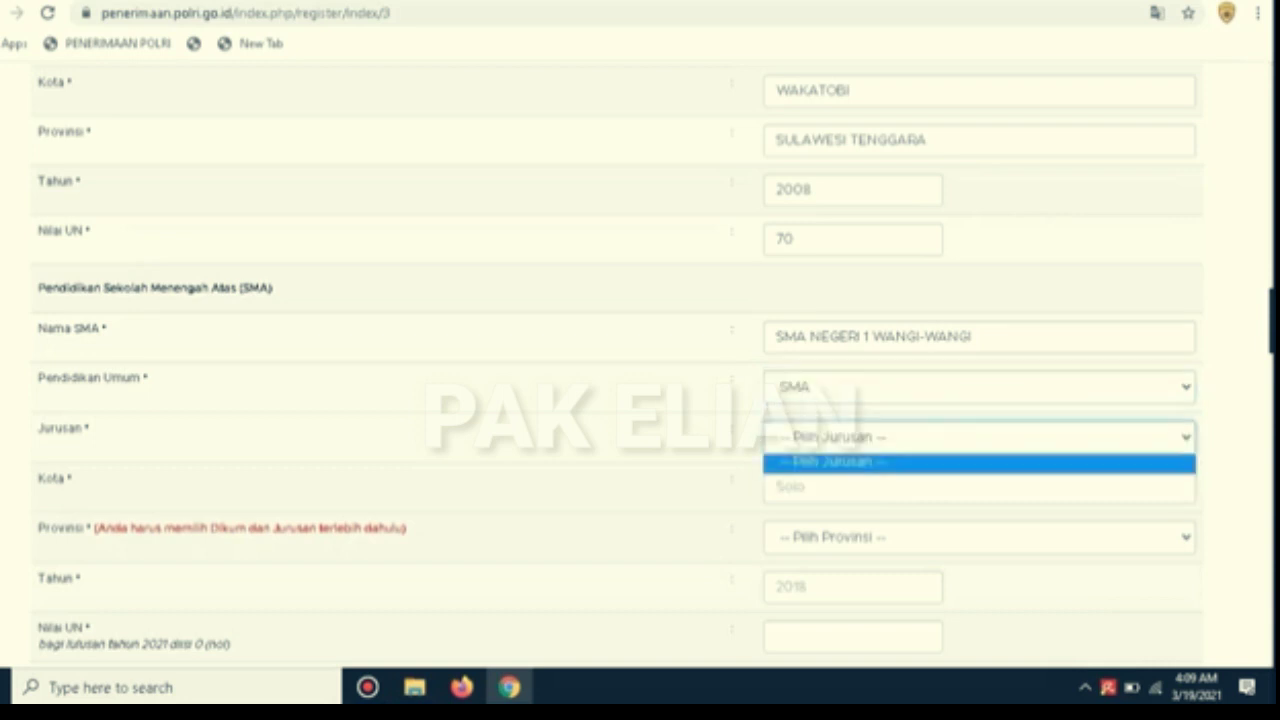
pyautogui.click(979, 437)
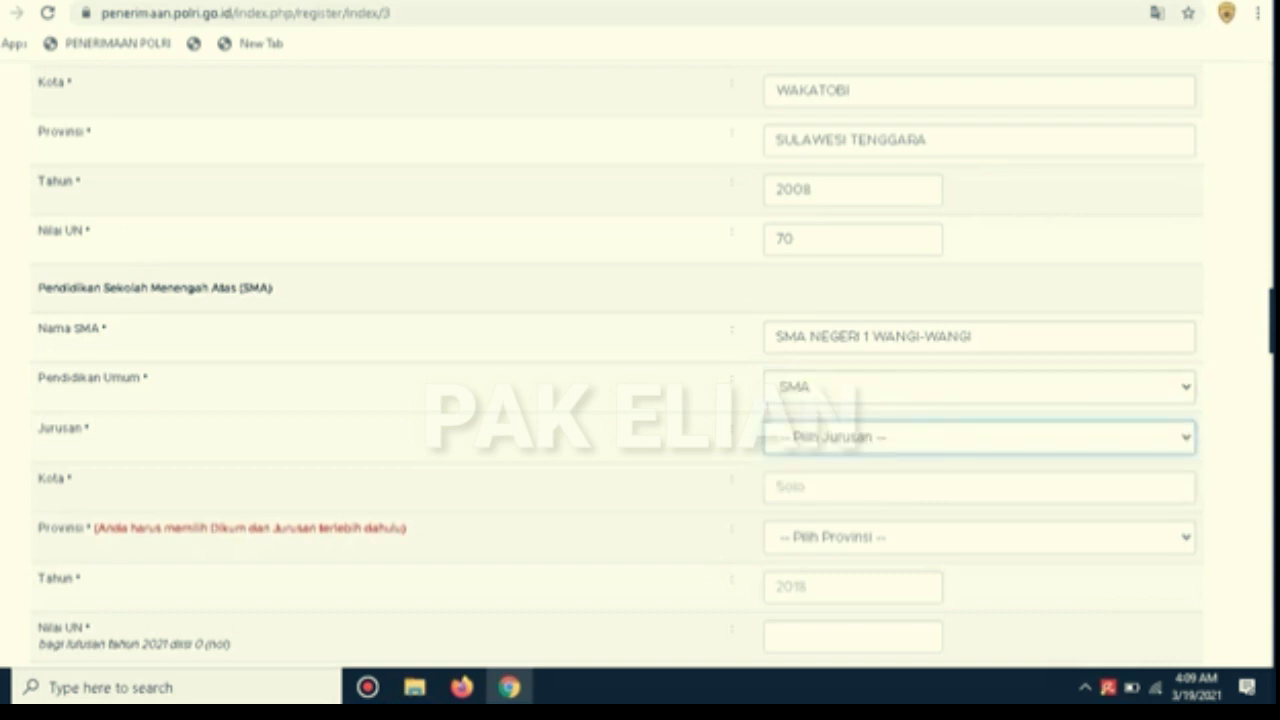
pyautogui.scroll(-1, 640, 360)
pyautogui.click(979, 404)
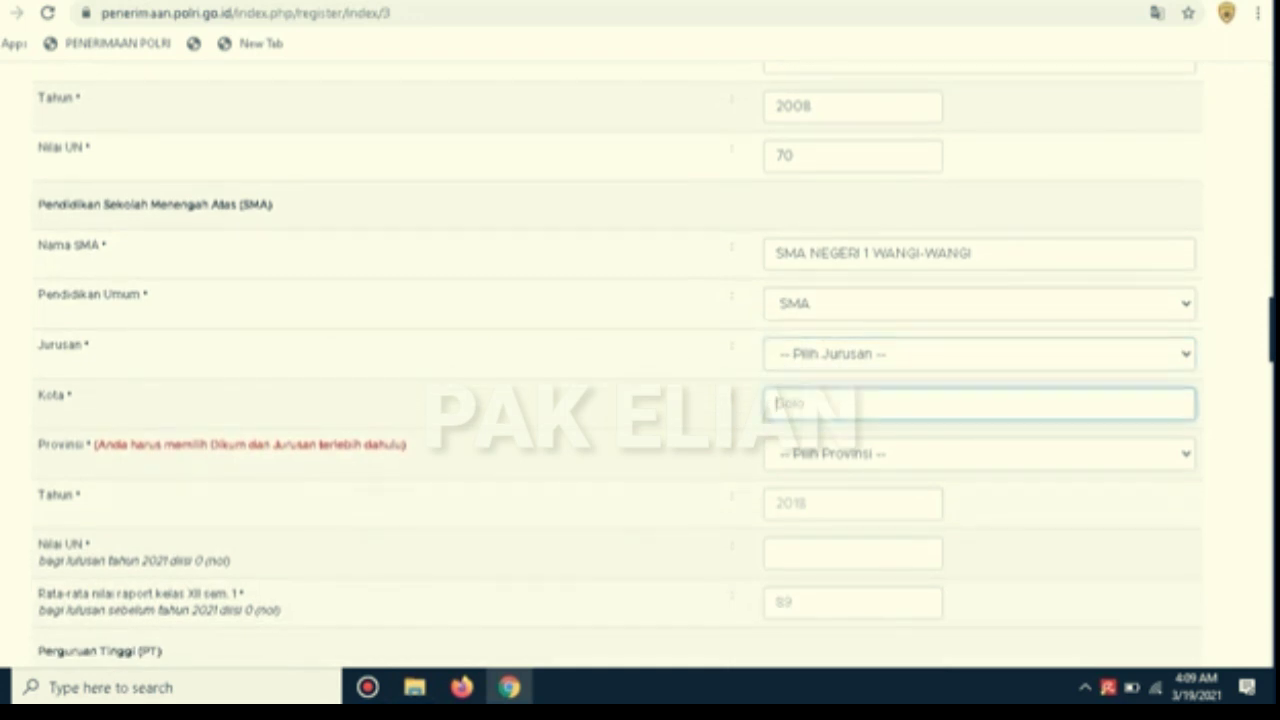
pyautogui.click(979, 354)
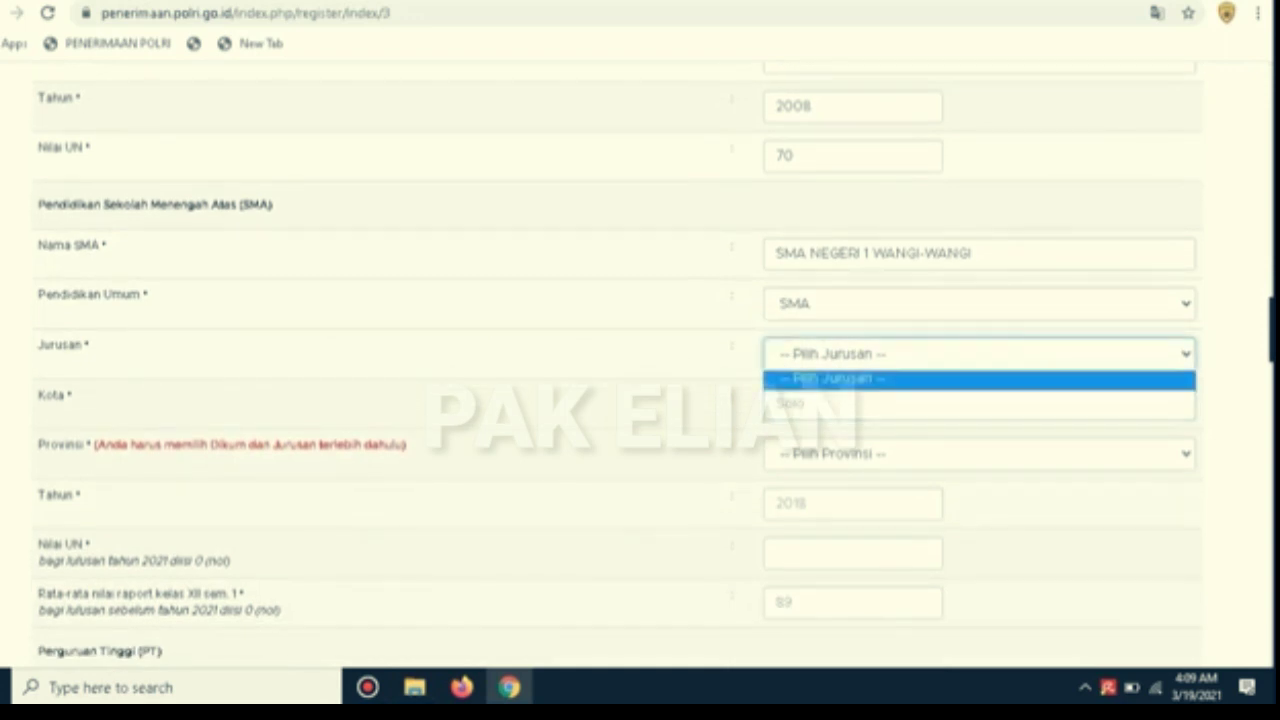
pyautogui.click(979, 354)
# Set the senior high city to WAKATOBI and province to SULTRA
pyautogui.click(979, 404)
pyautogui.write('WAKT')
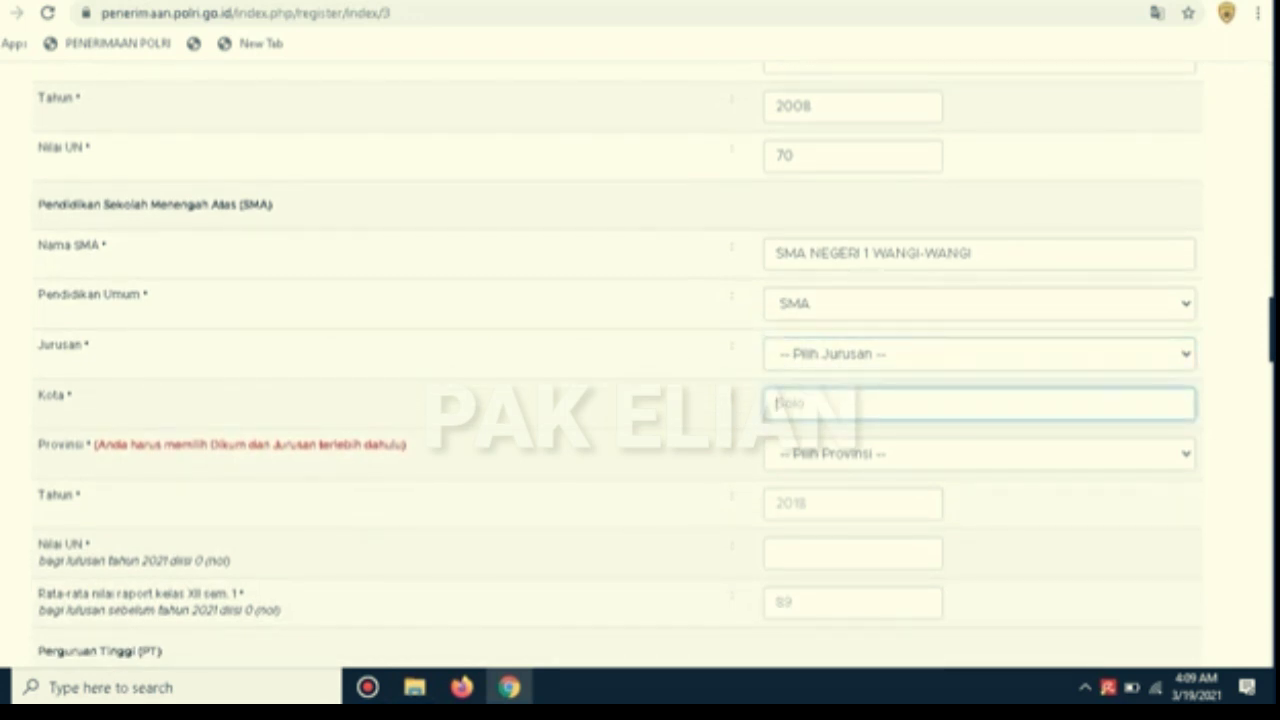
pyautogui.press('BackSpace')
pyautogui.write('ATOBI')
pyautogui.click(979, 454)
pyautogui.write('sul')
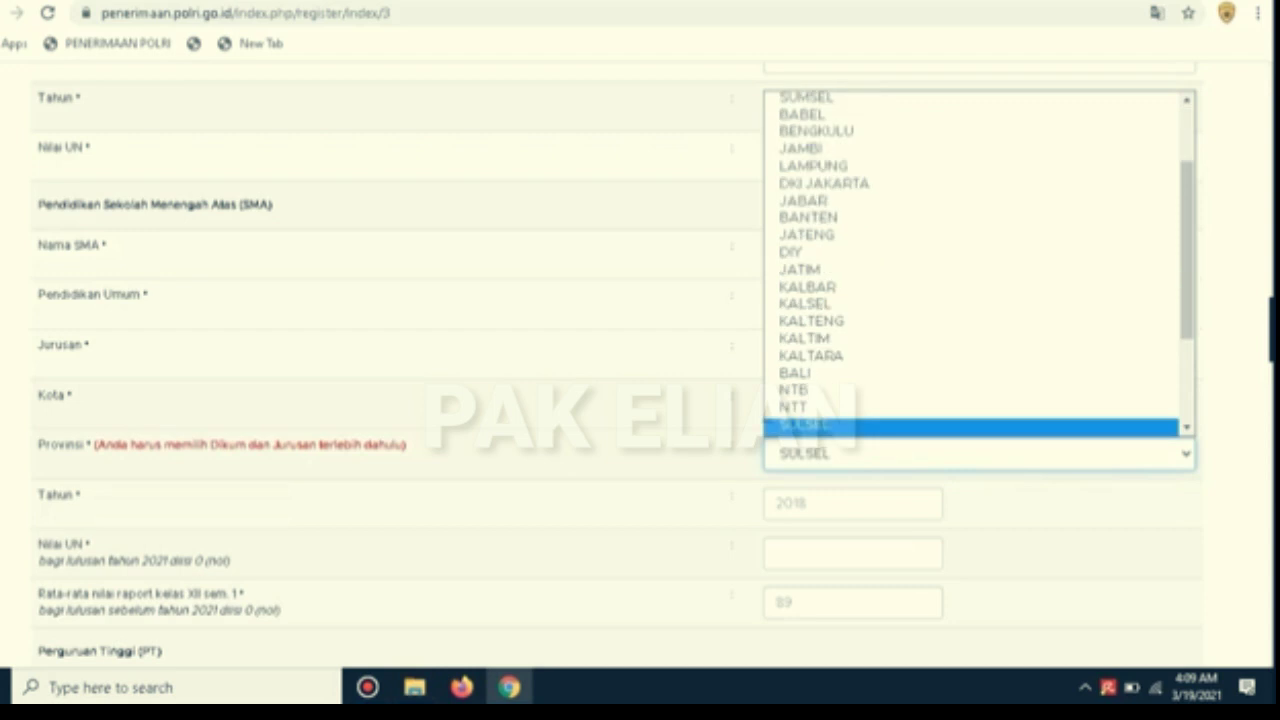
pyautogui.press('Down')
pyautogui.press('Down')
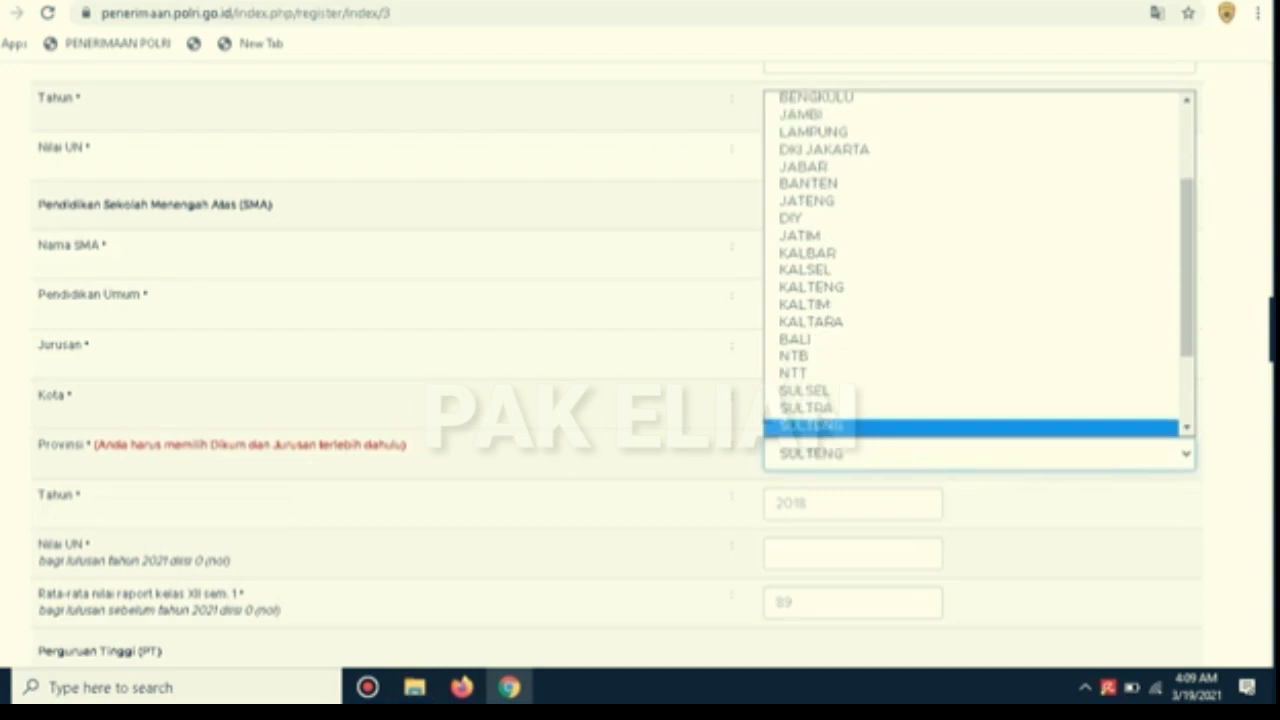
pyautogui.press('Up')
pyautogui.press('Return')
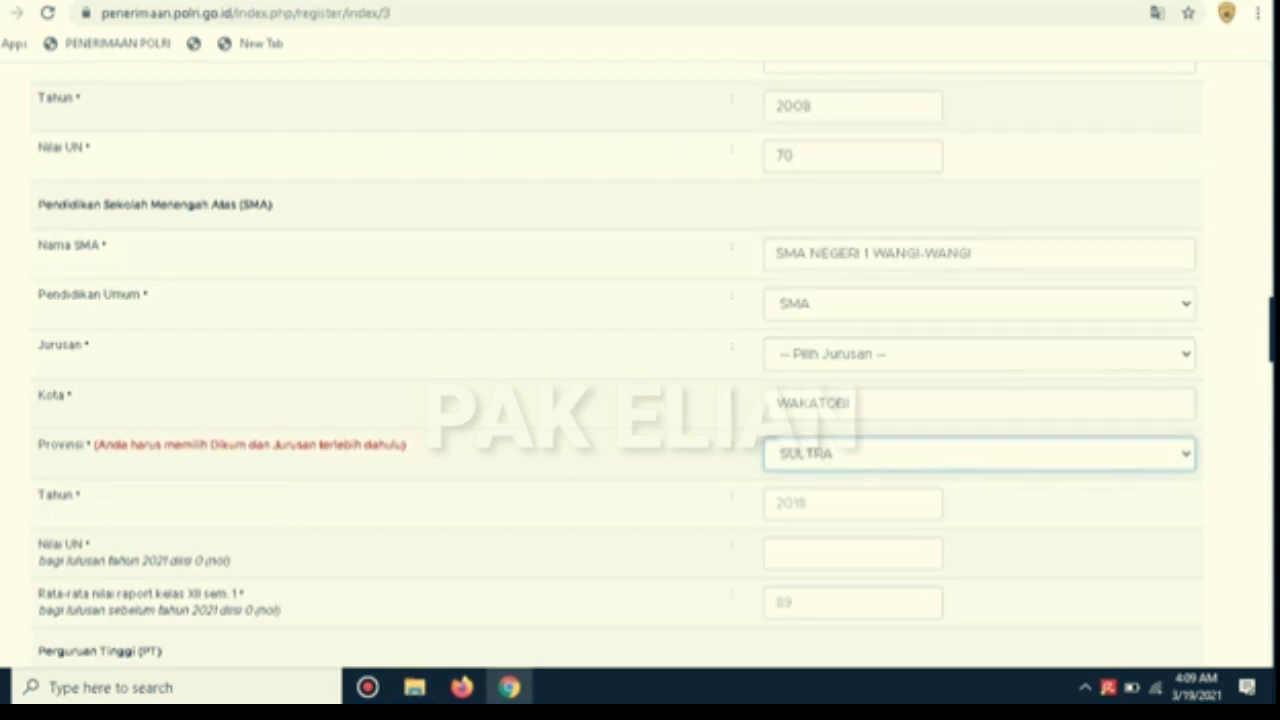
# Enter SMA graduation year 2011 and a national exam score of 72
pyautogui.scroll(-1, 655, 362)
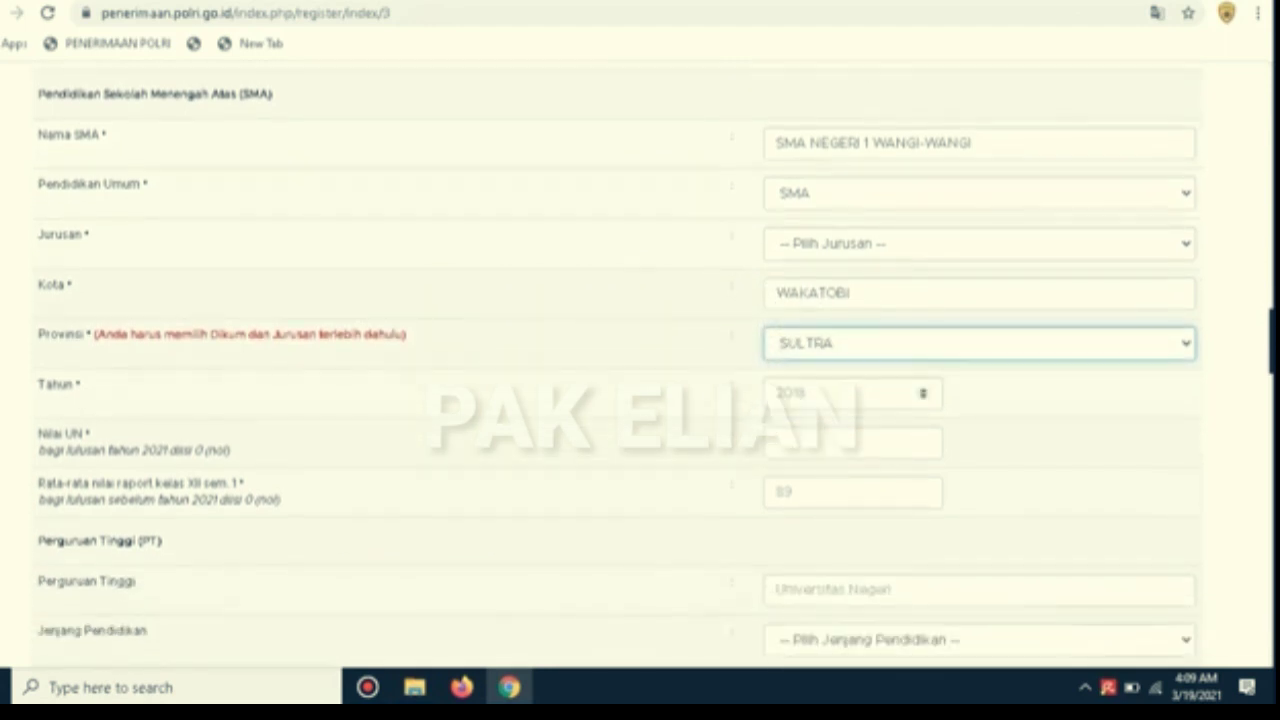
pyautogui.click(853, 393)
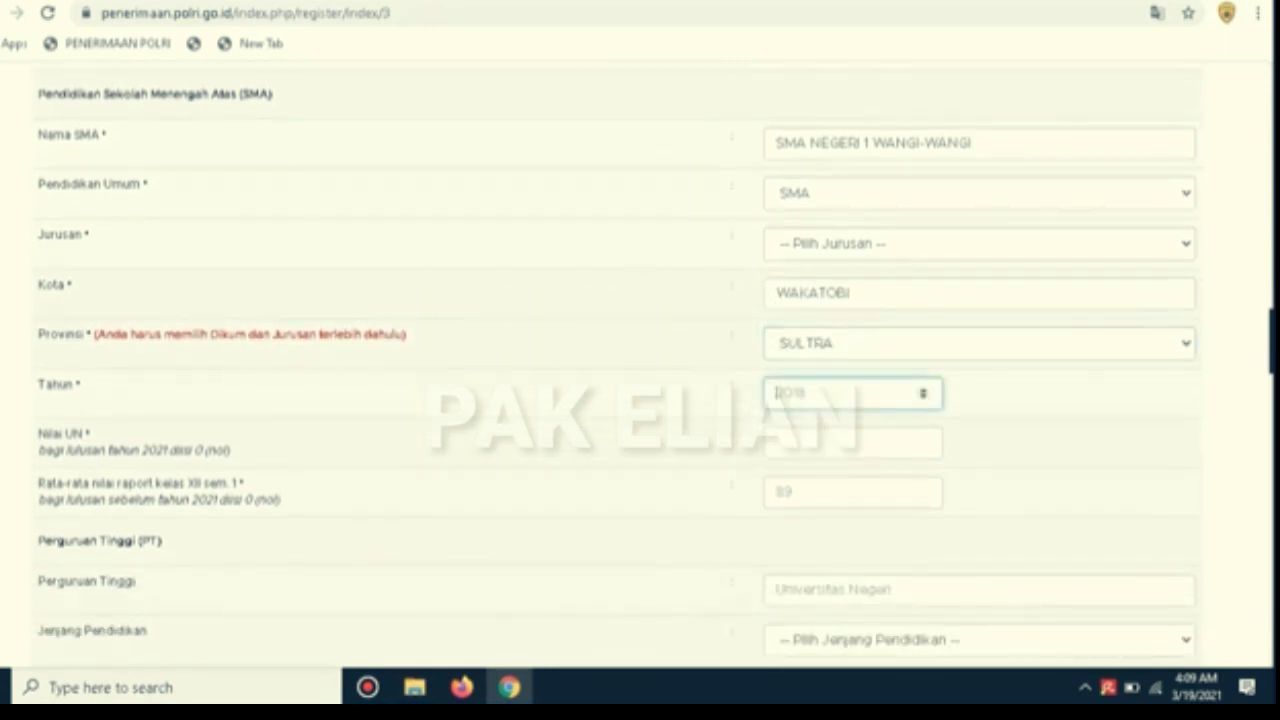
pyautogui.write('2011')
pyautogui.click(818, 442)
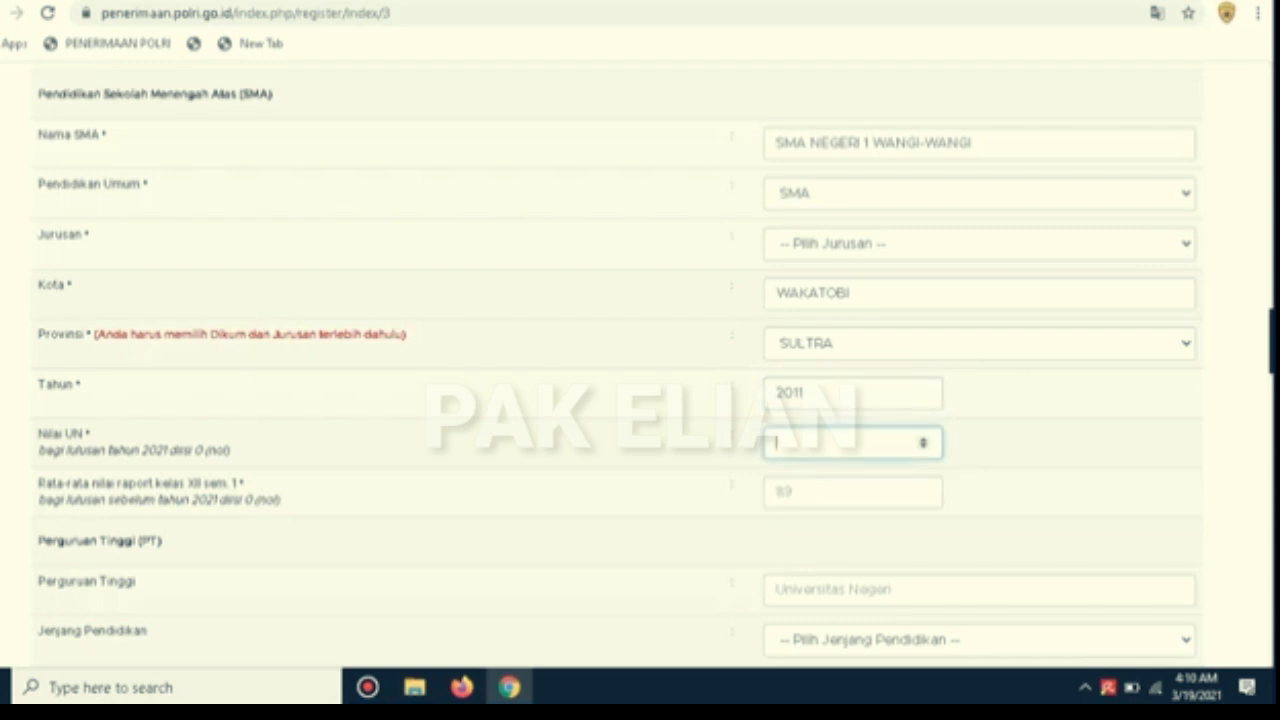
pyautogui.write('7')
pyautogui.write('1')
pyautogui.write('2')
# Replace the SMA exam score with 0 and enter a report-card average of 72
pyautogui.scroll(-3, 640, 370)
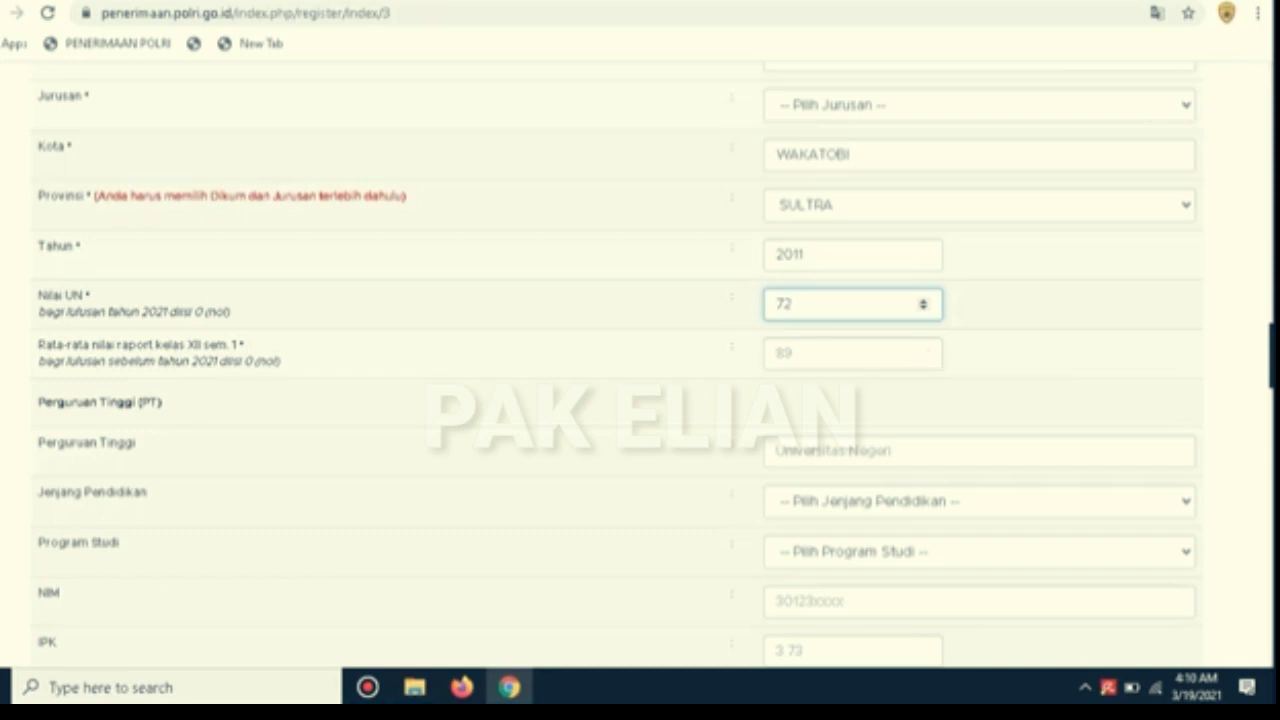
pyautogui.hotkey('ctrl', 'a')
pyautogui.press('BackSpace')
pyautogui.write('0')
pyautogui.click(852, 353)
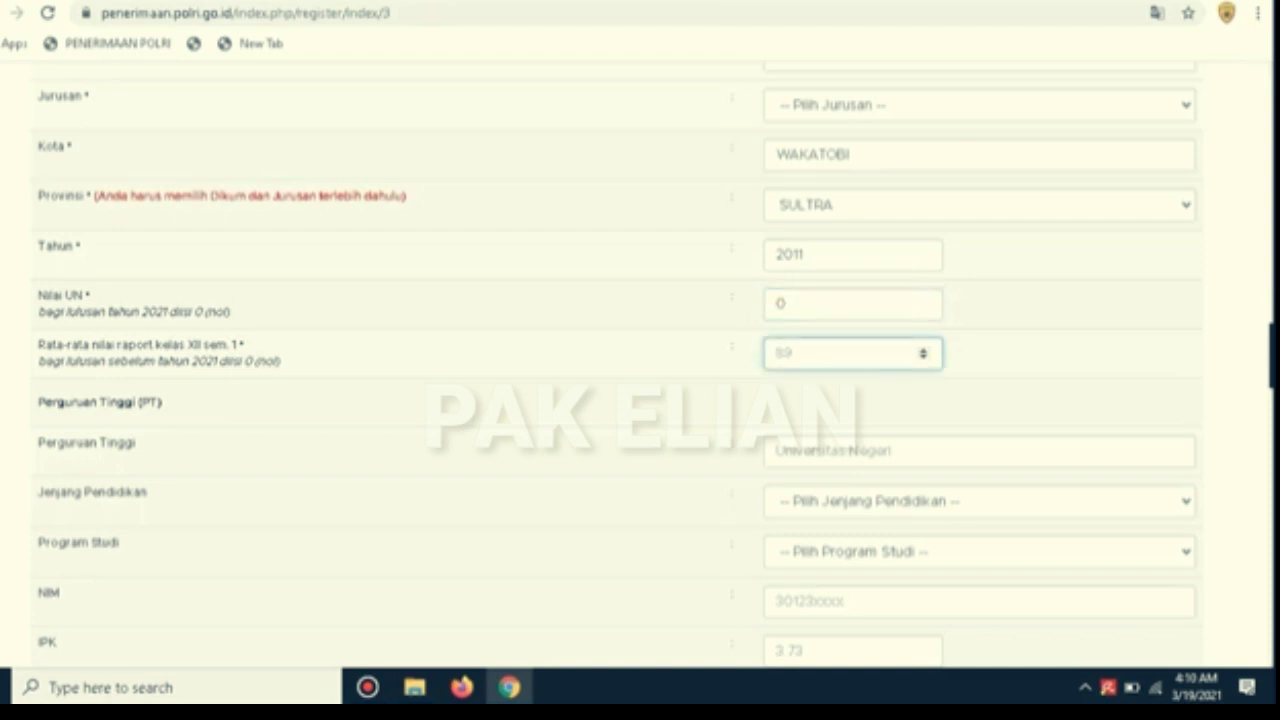
pyautogui.write('72')
pyautogui.scroll(-2, 640, 366)
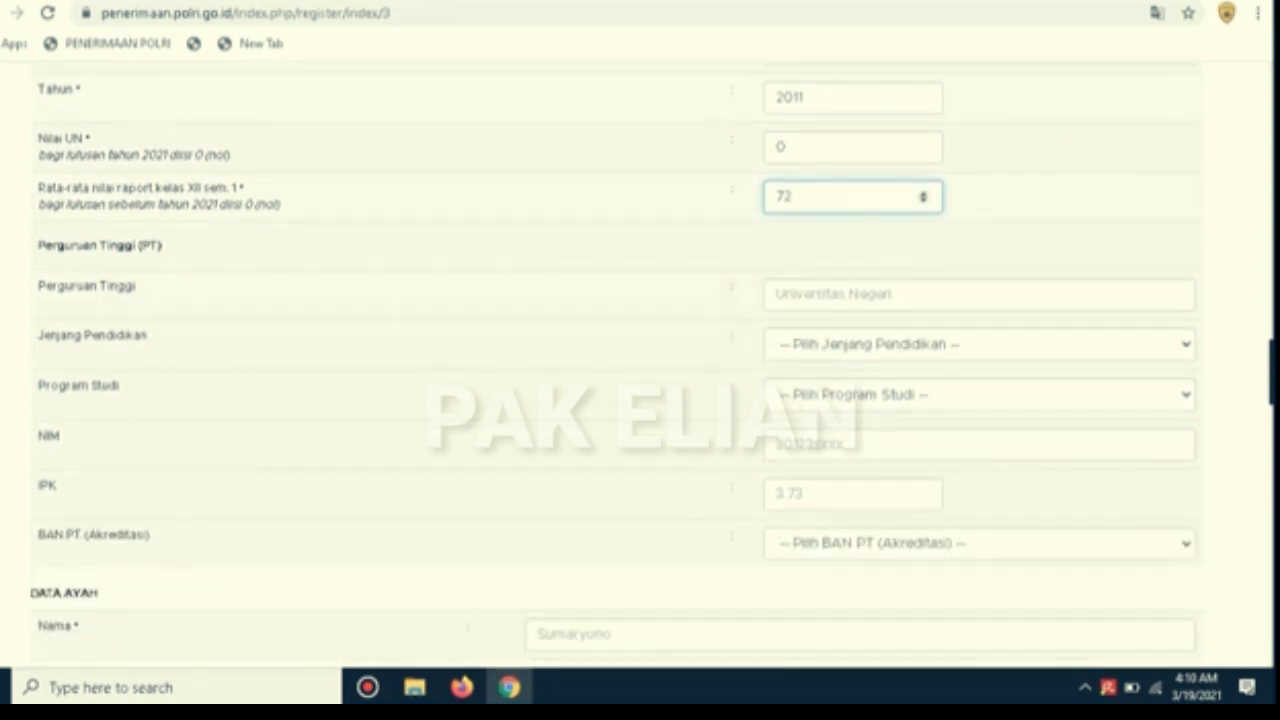
# Enter UNIVERSITAS MANDALA WALUYA KENDARI as the university name and choose S1 as the education level
pyautogui.click(834, 295)
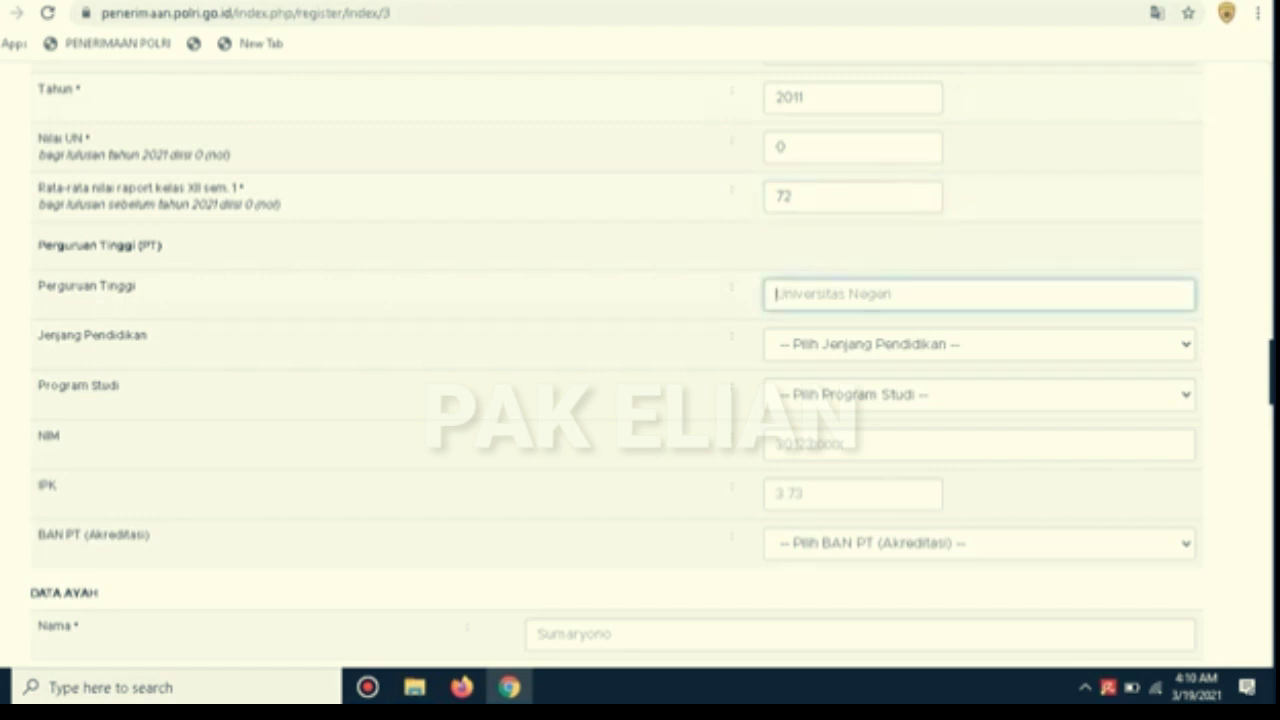
pyautogui.write('STIK')
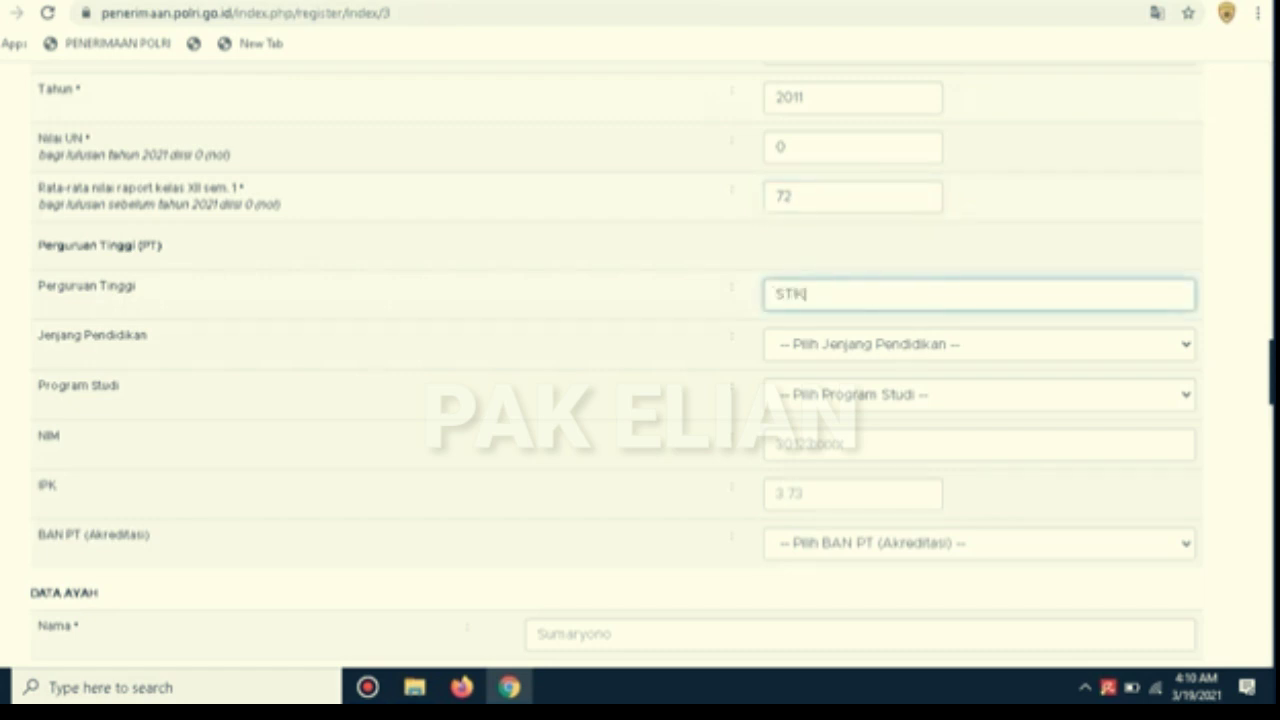
pyautogui.write('ES MAHI')
pyautogui.press('BackSpace')
pyautogui.press('BackSpace')
pyautogui.press('BackSpace')
pyautogui.press('BackSpace')
pyautogui.press('BackSpace')
pyautogui.press('BackSpace')
pyautogui.press('BackSpace')
pyautogui.press('BackSpace')
pyautogui.press('BackSpace')
pyautogui.press('BackSpace')
pyautogui.press('BackSpace')
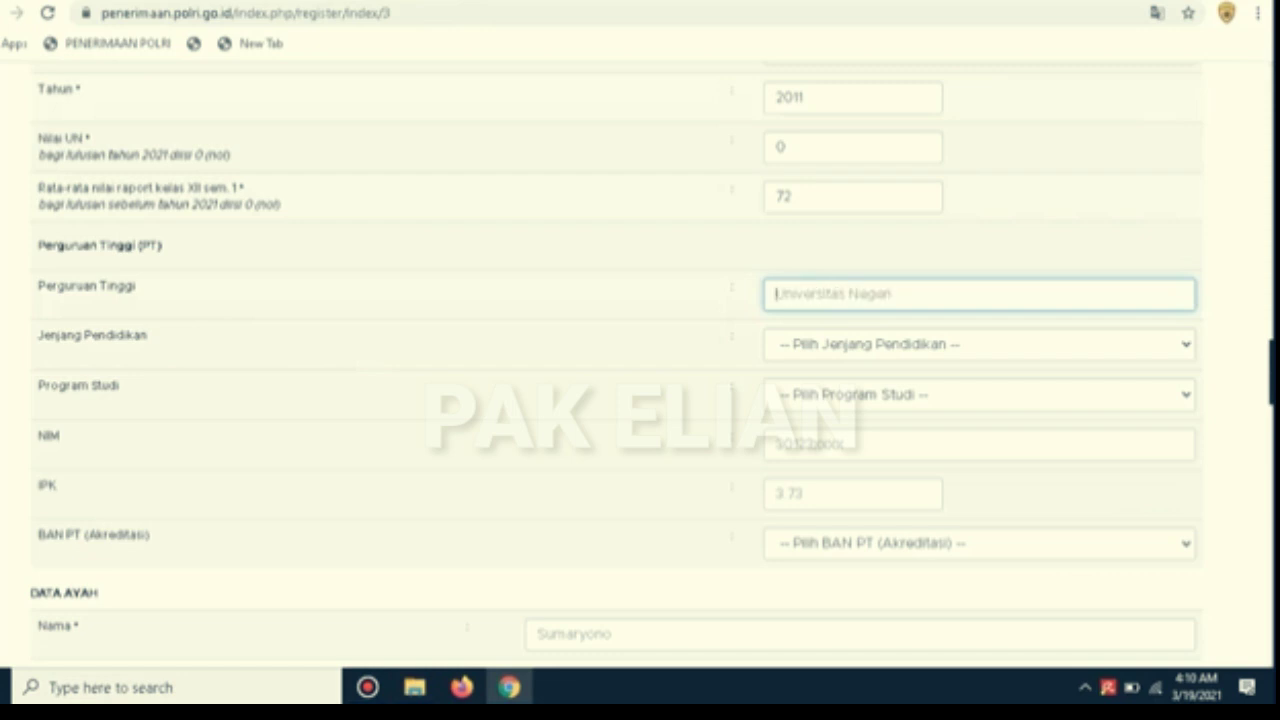
pyautogui.write('UNIVERSI')
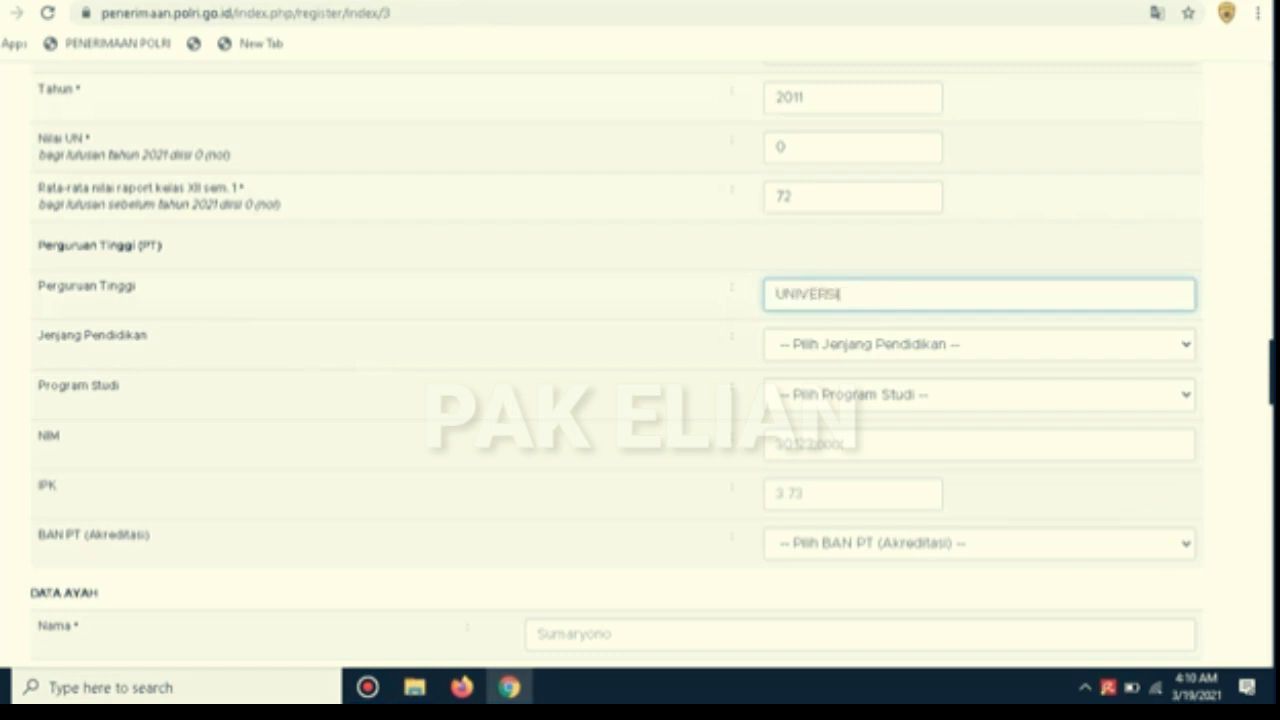
pyautogui.write('TAS MANDALA ')
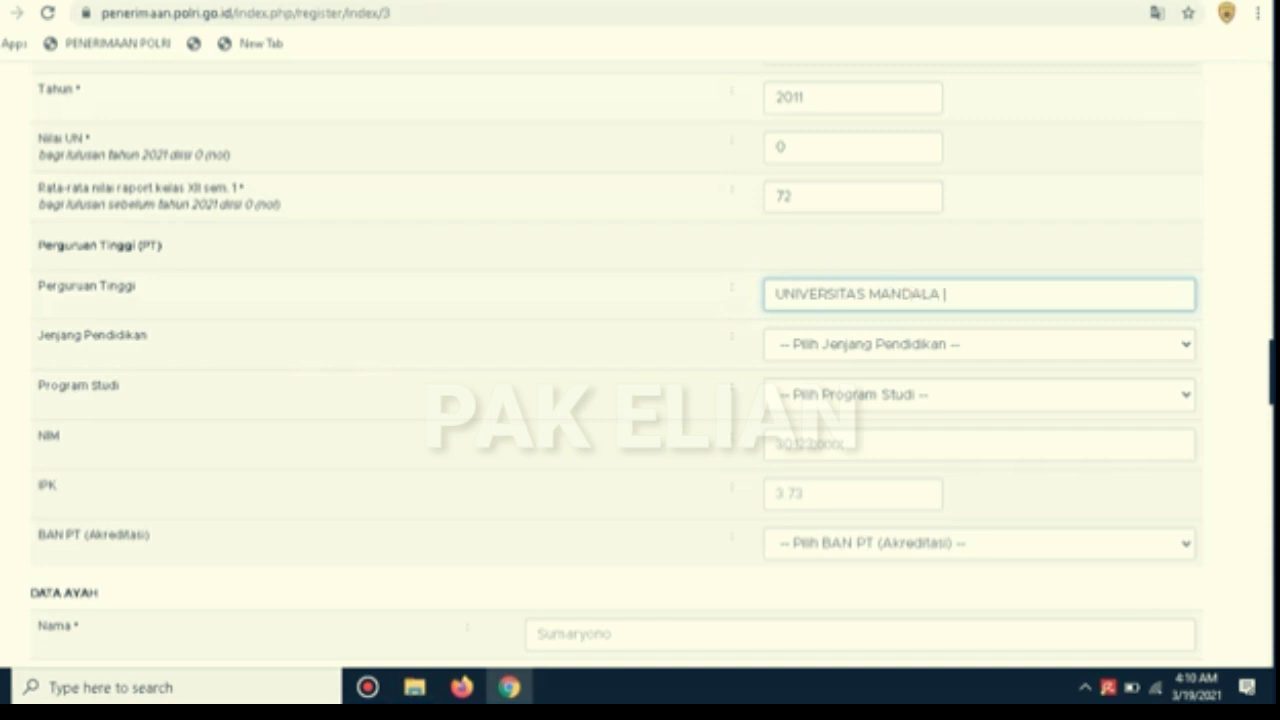
pyautogui.write('WALUYA KENDARI')
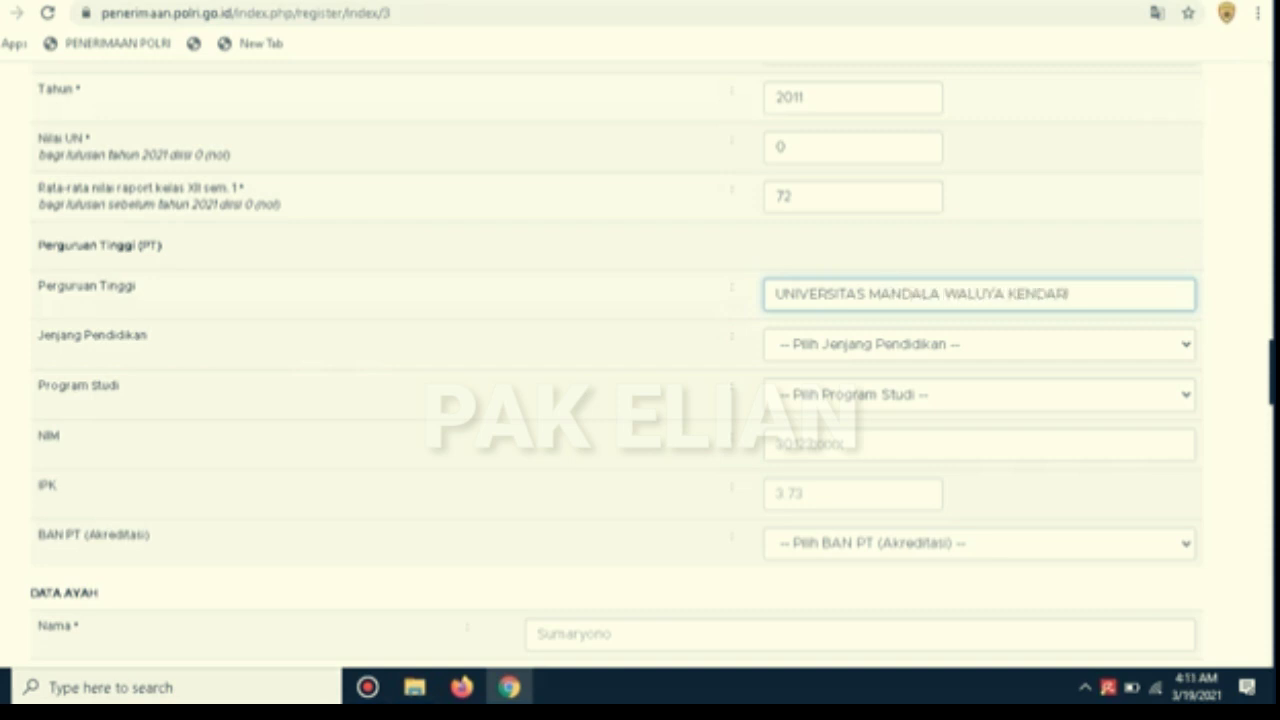
pyautogui.click(979, 344)
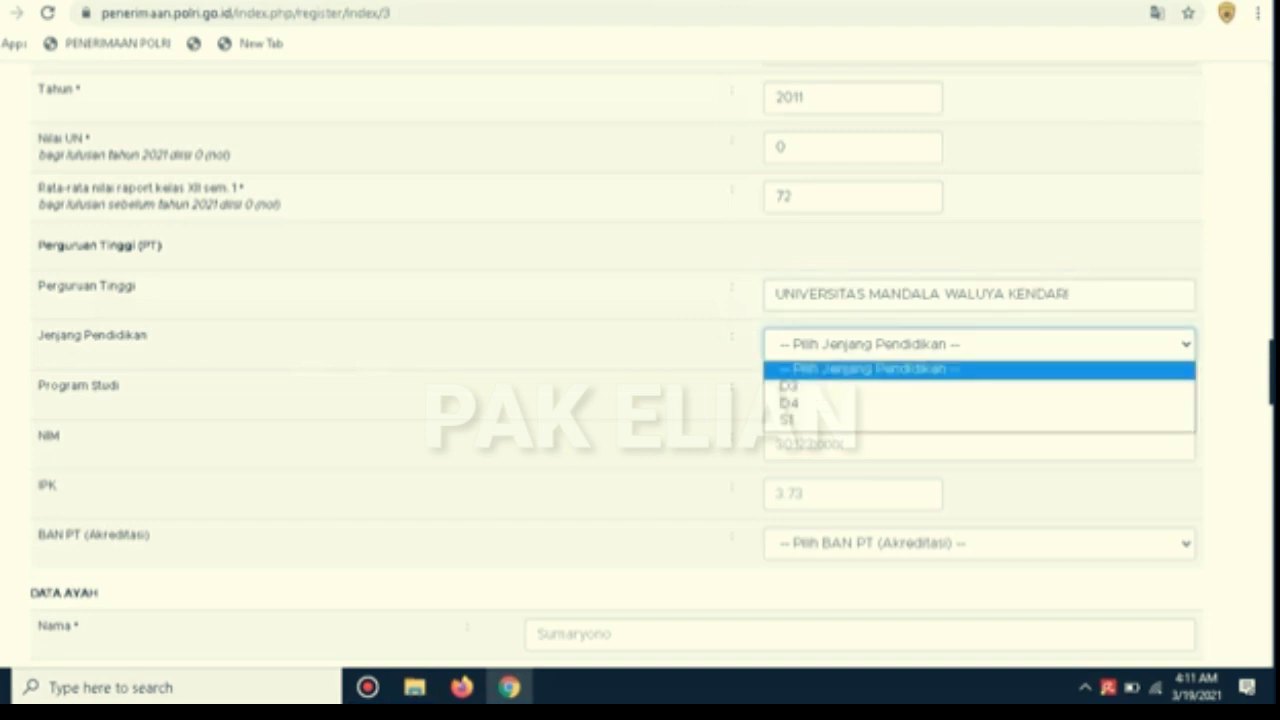
pyautogui.click(979, 420)
# Enter the university student number and set the study programme to Program Study Lainnya
pyautogui.click(979, 395)
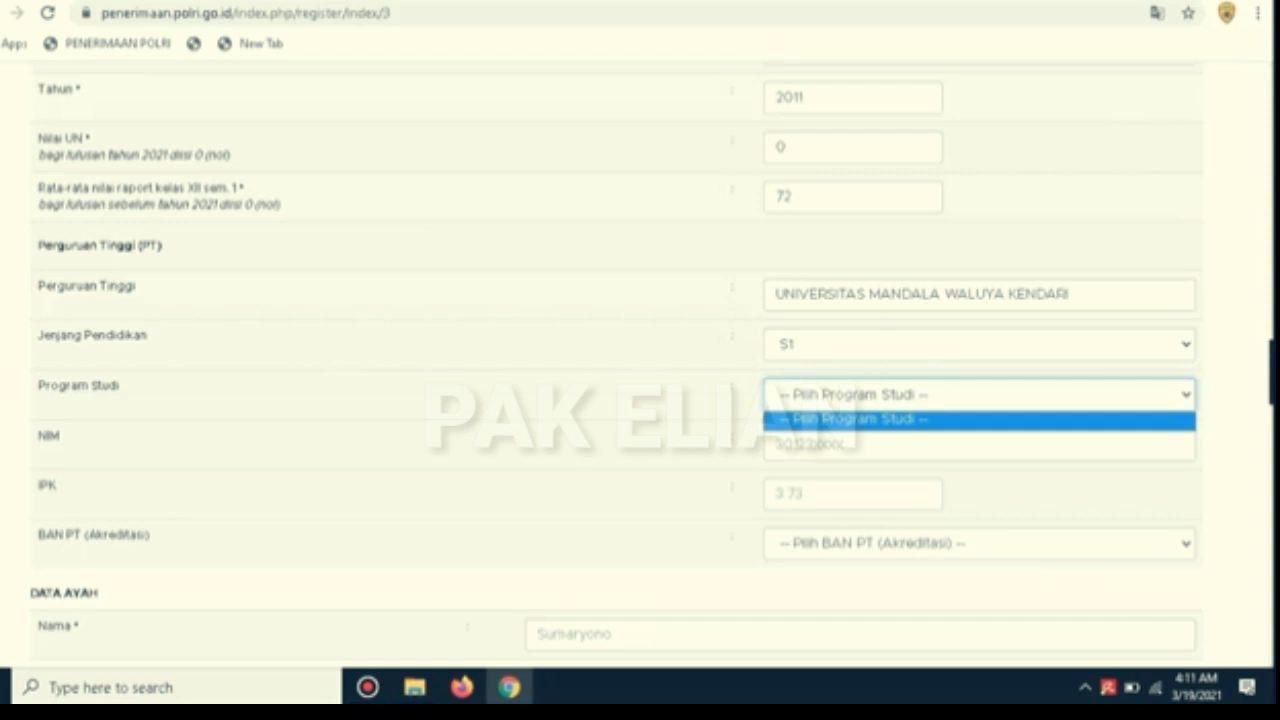
pyautogui.click(979, 395)
pyautogui.click(979, 395)
pyautogui.click(979, 395)
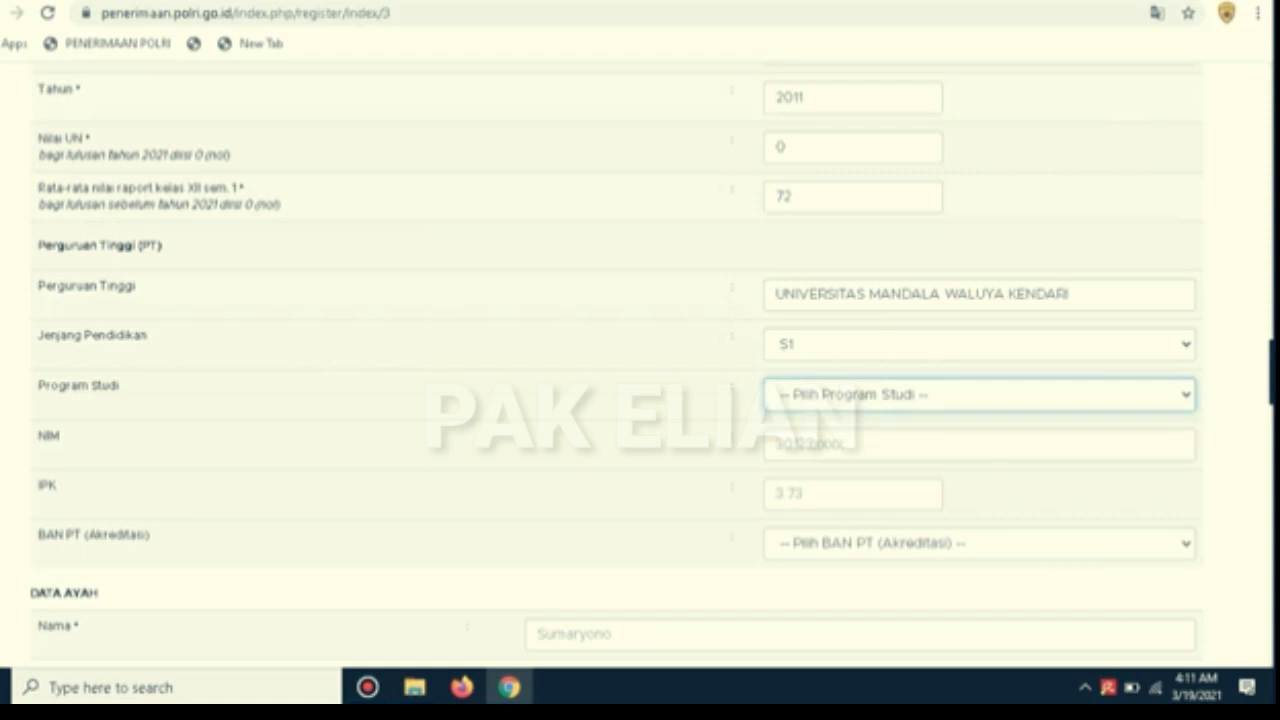
pyautogui.click(979, 445)
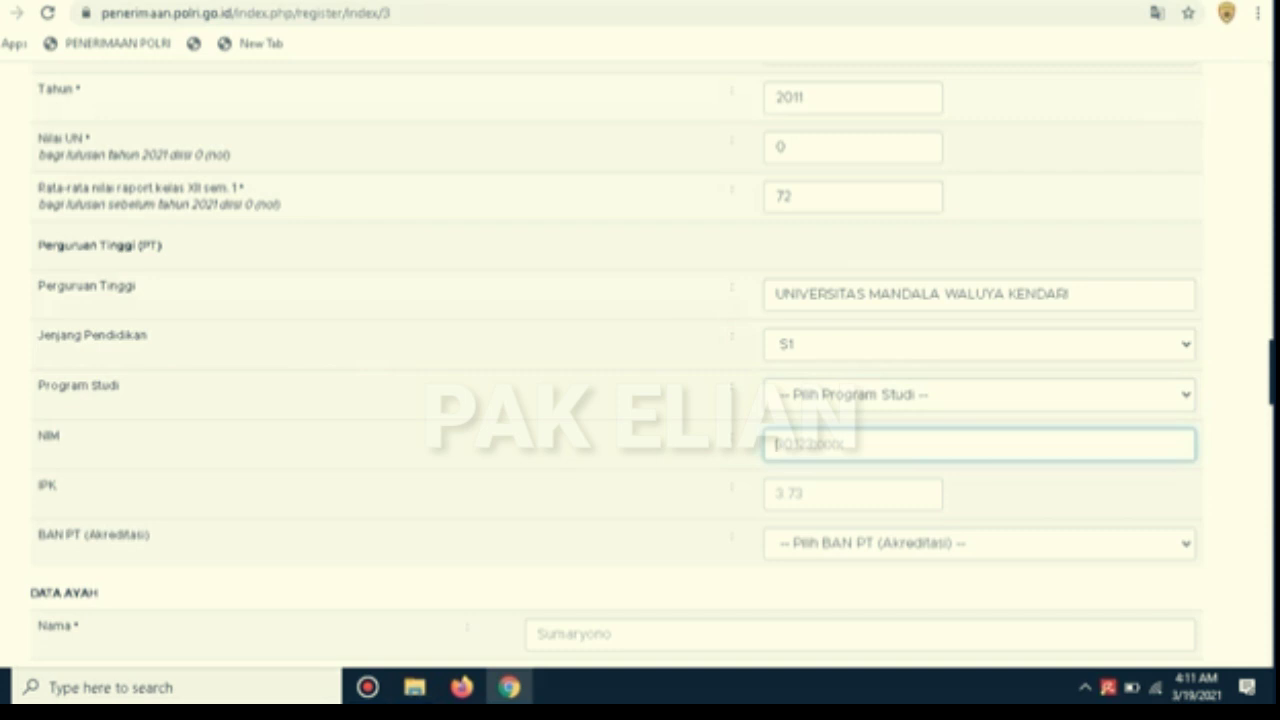
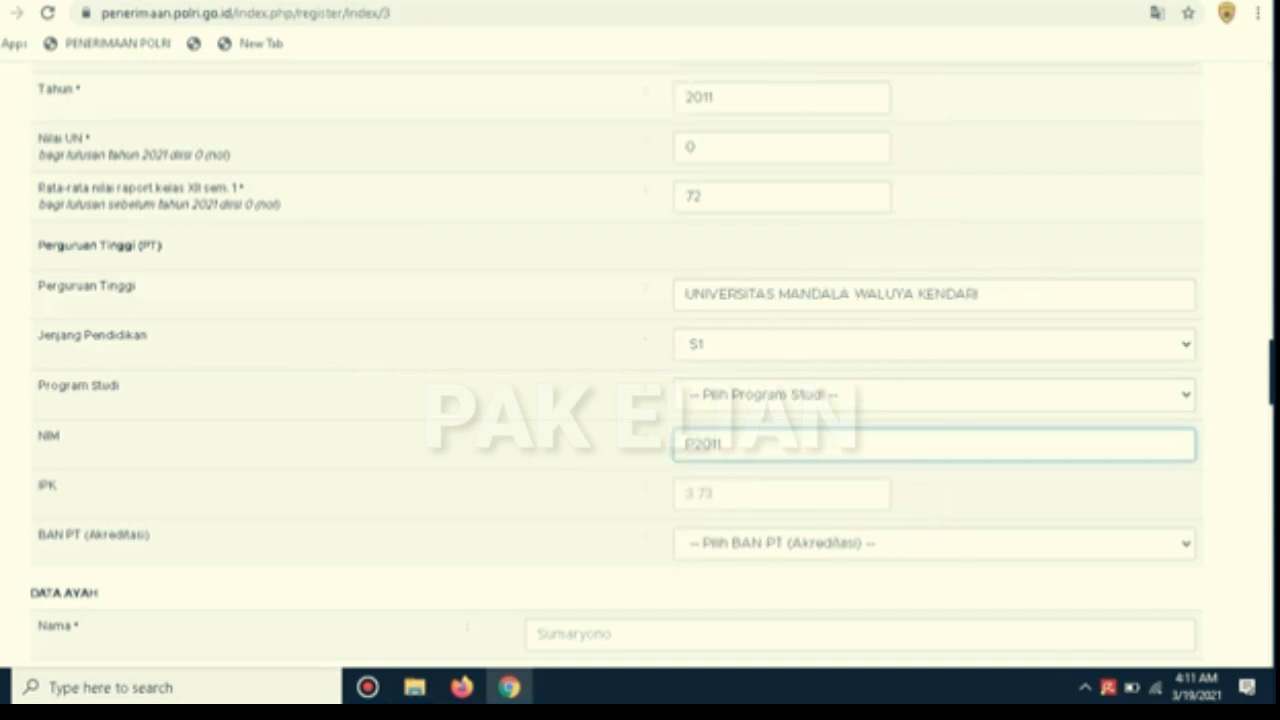
pyautogui.click(934, 395)
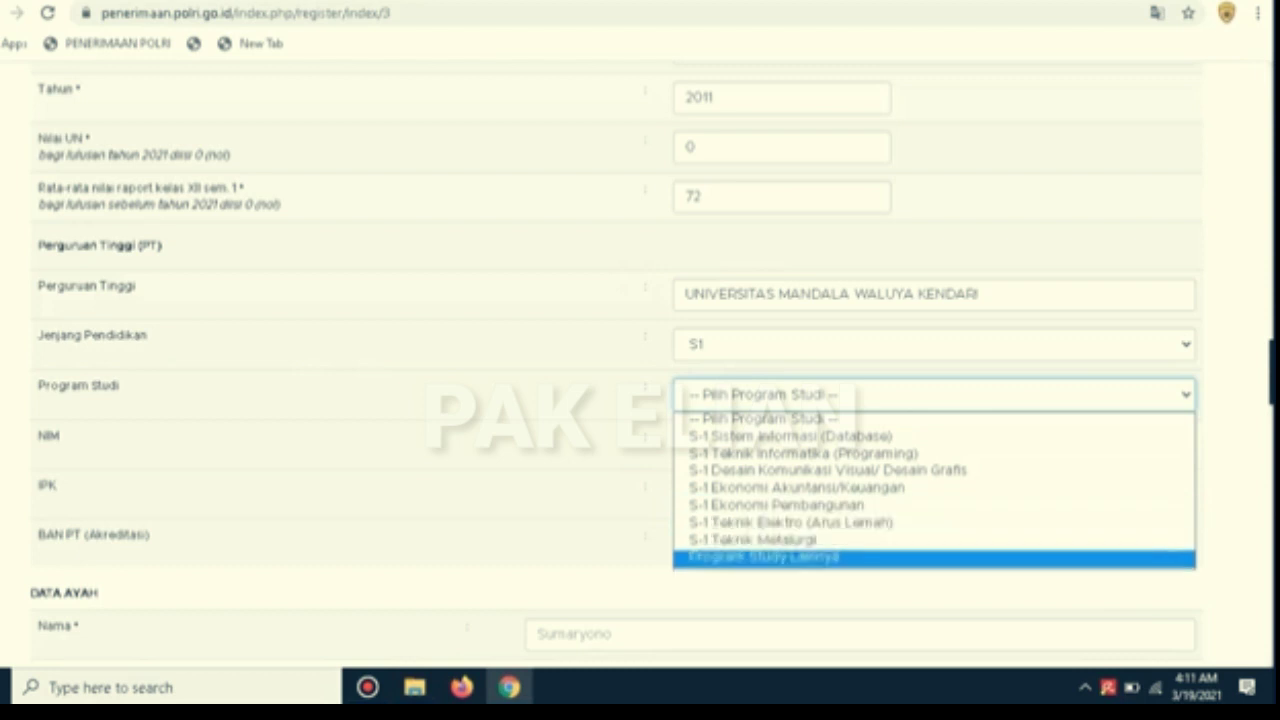
pyautogui.press('Return')
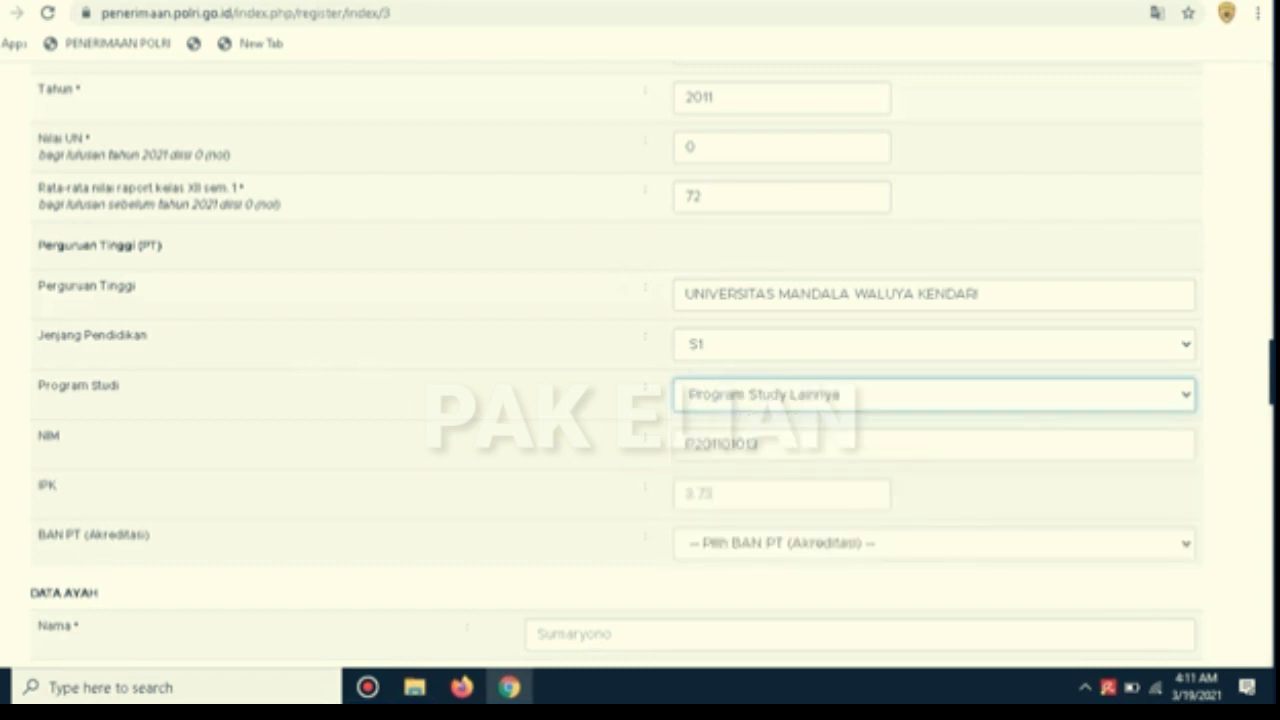
pyautogui.click(934, 395)
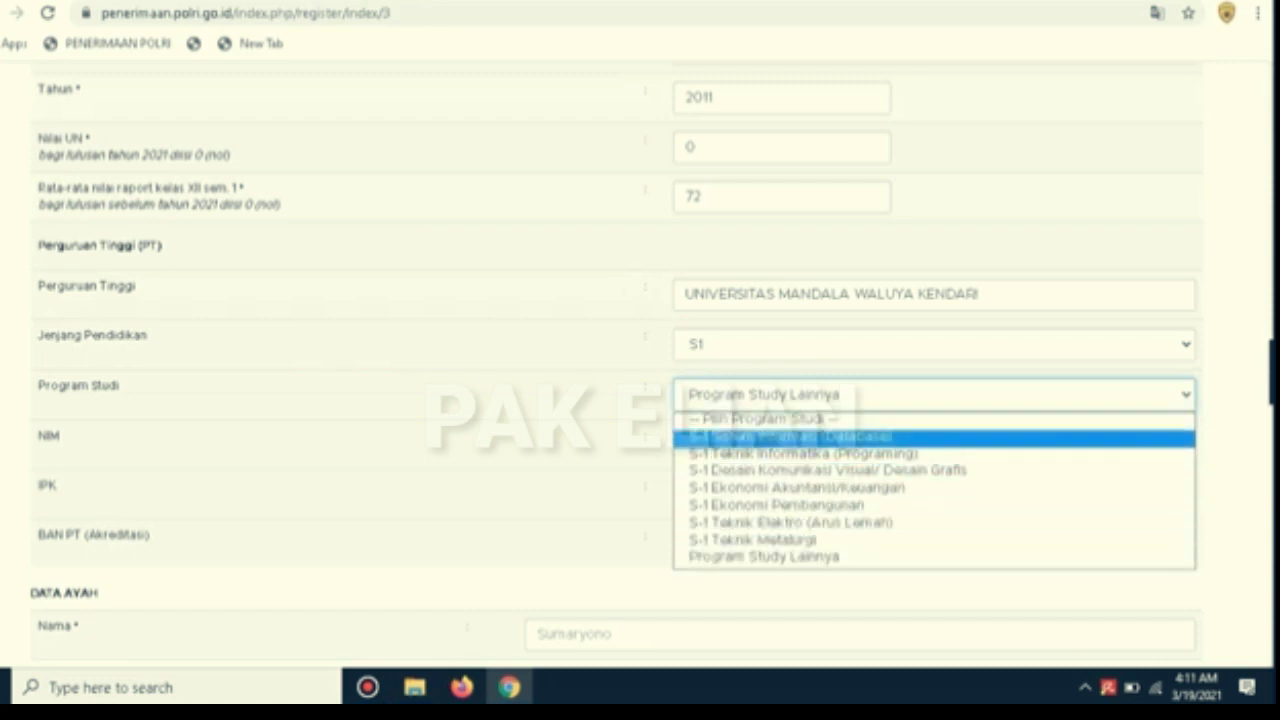
pyautogui.press('Escape')
# Set the SMA section's Jurusan to IPA
pyautogui.scroll(5, 617, 368)
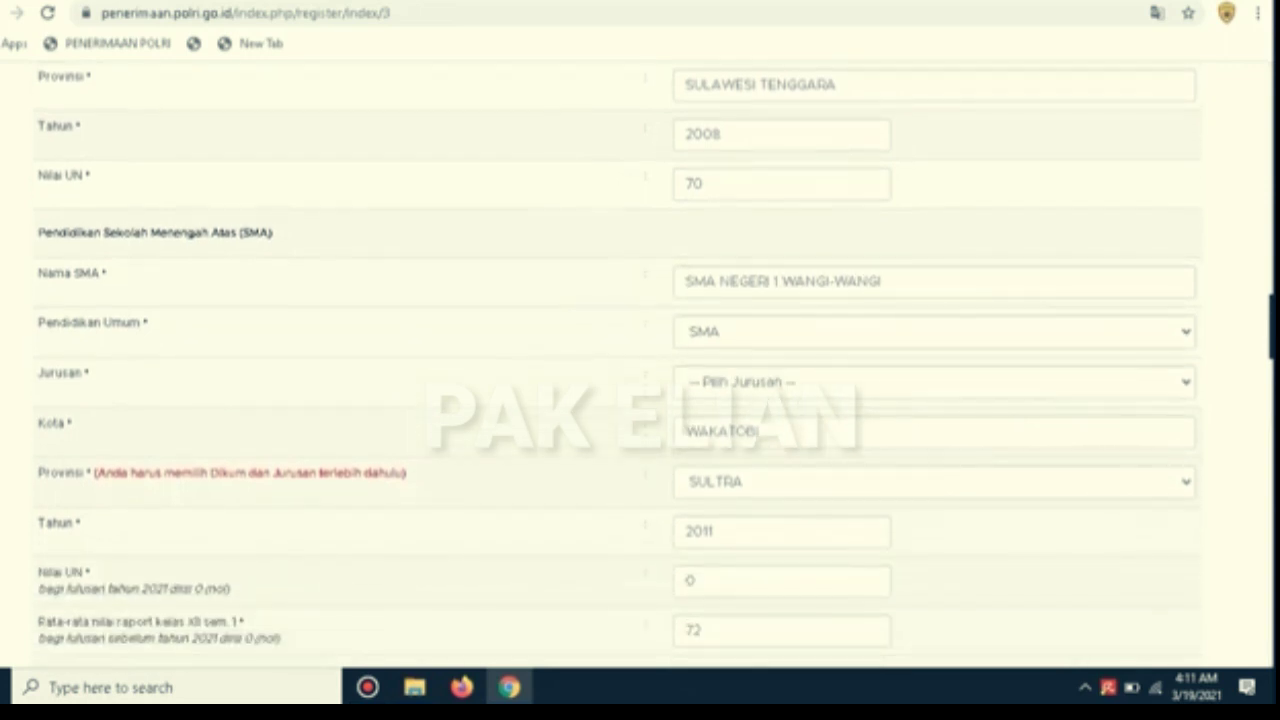
pyautogui.click(934, 382)
pyautogui.click(934, 425)
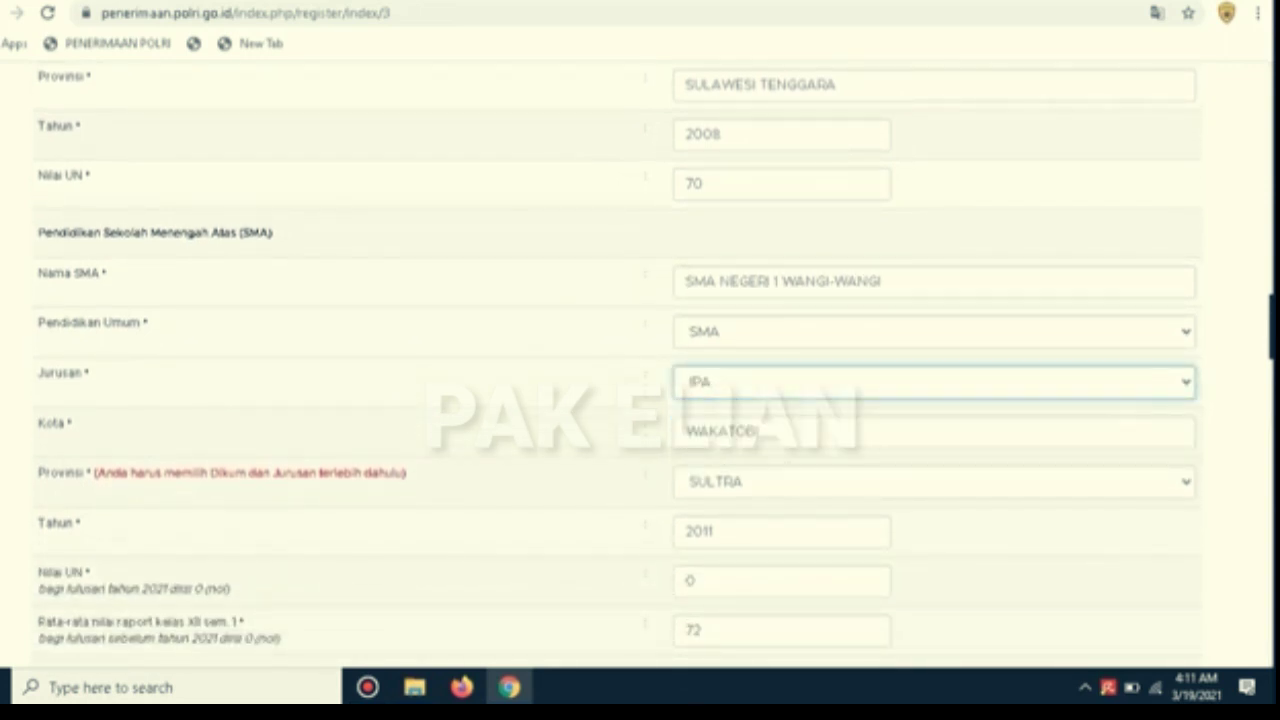
pyautogui.scroll(-10, 640, 365)
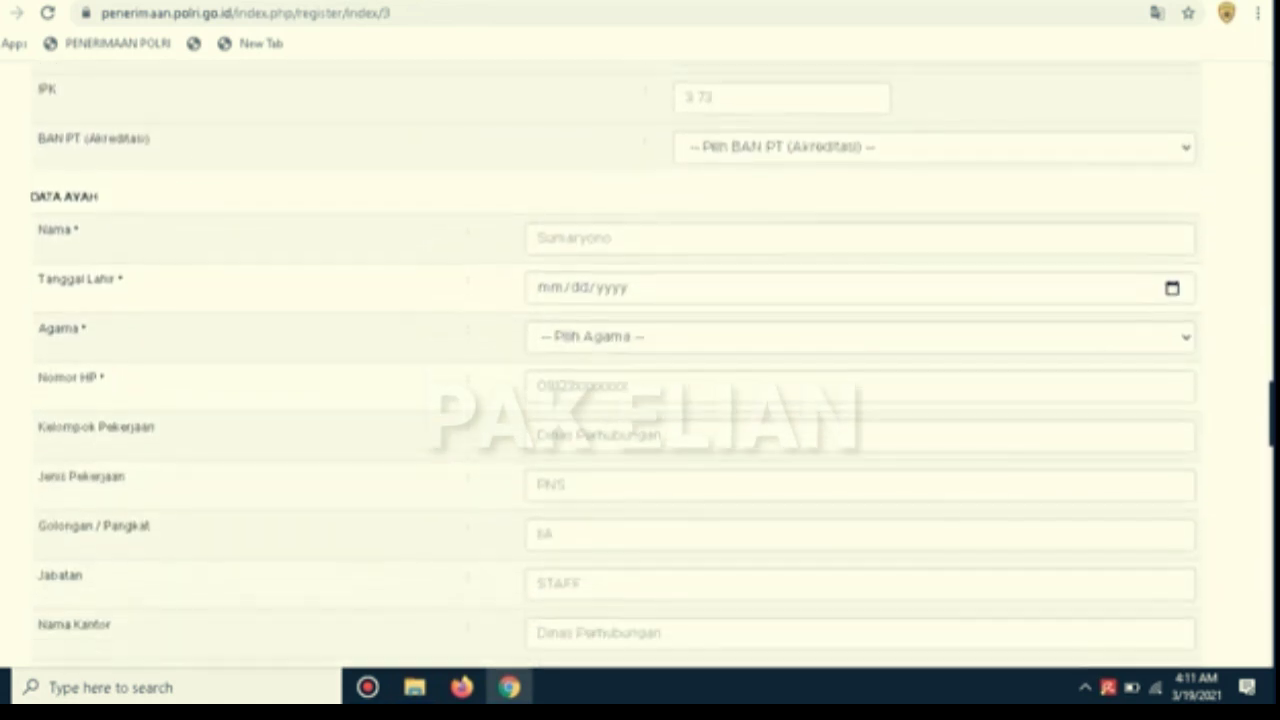
pyautogui.scroll(1, 640, 365)
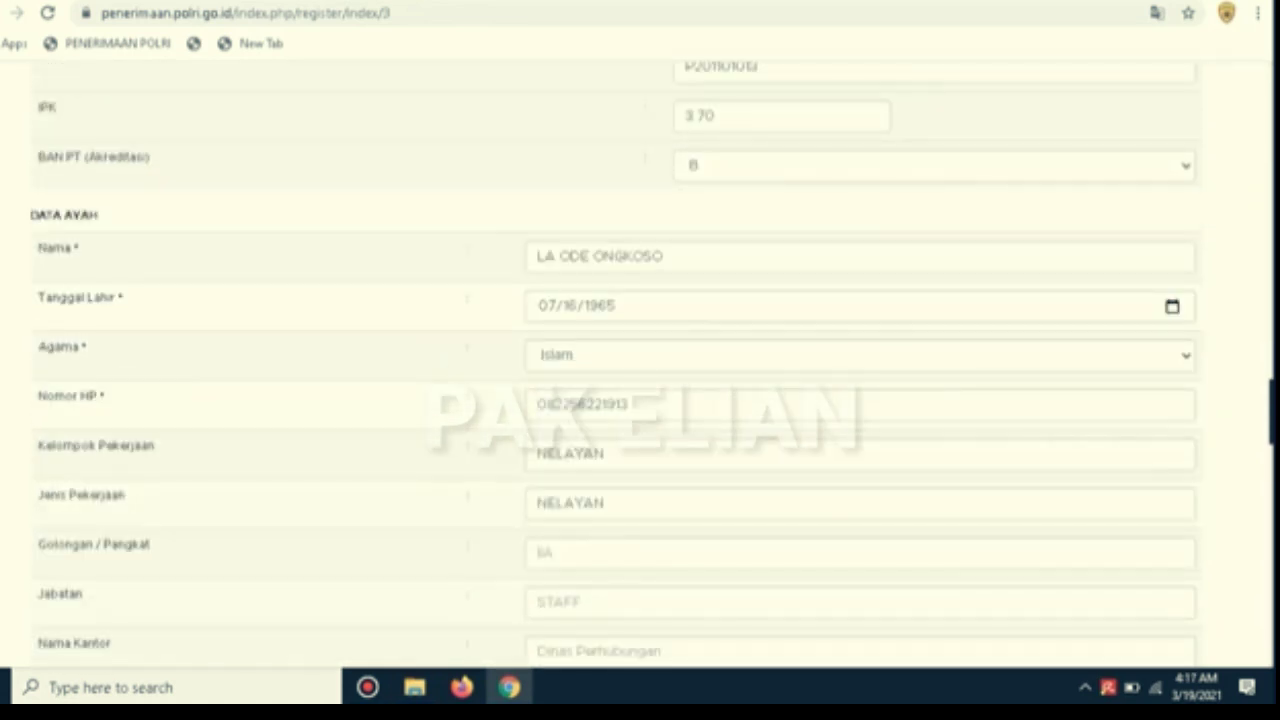
# Fill in the father's name, birth date, religion Islam, phone number, and NELAYAN occupation group and type
pyautogui.click(664, 257)
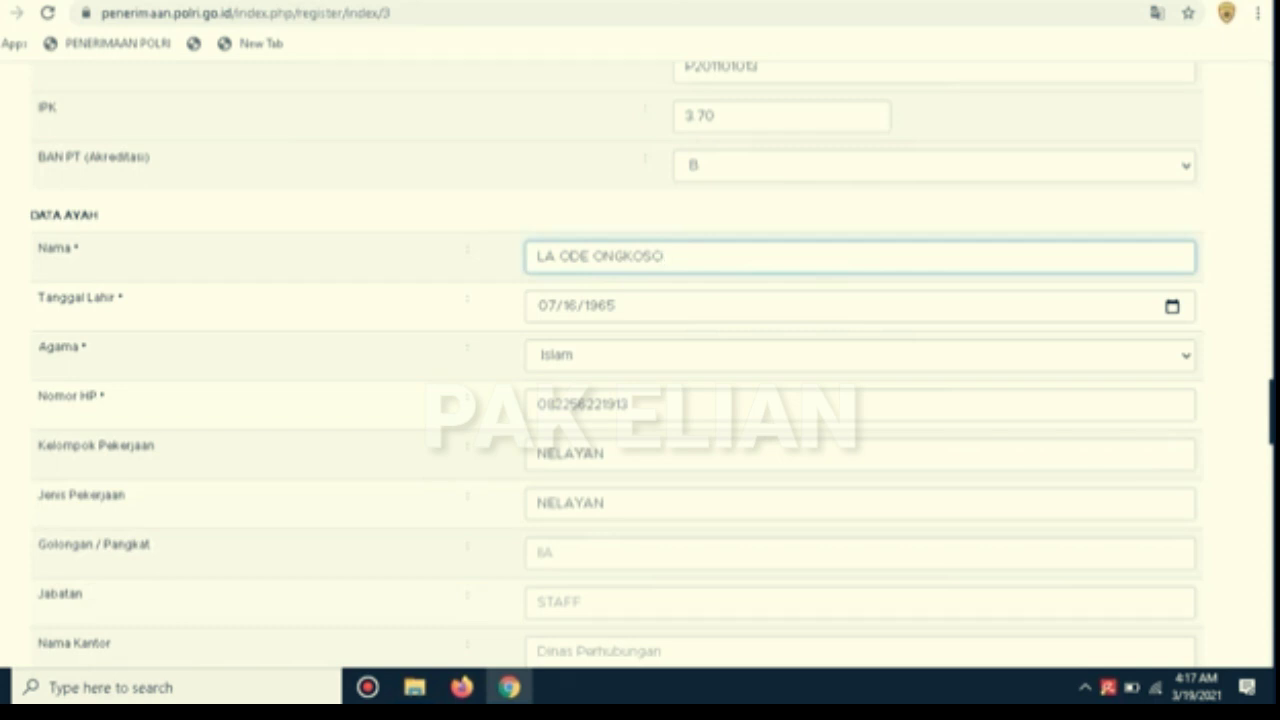
pyautogui.click(547, 306)
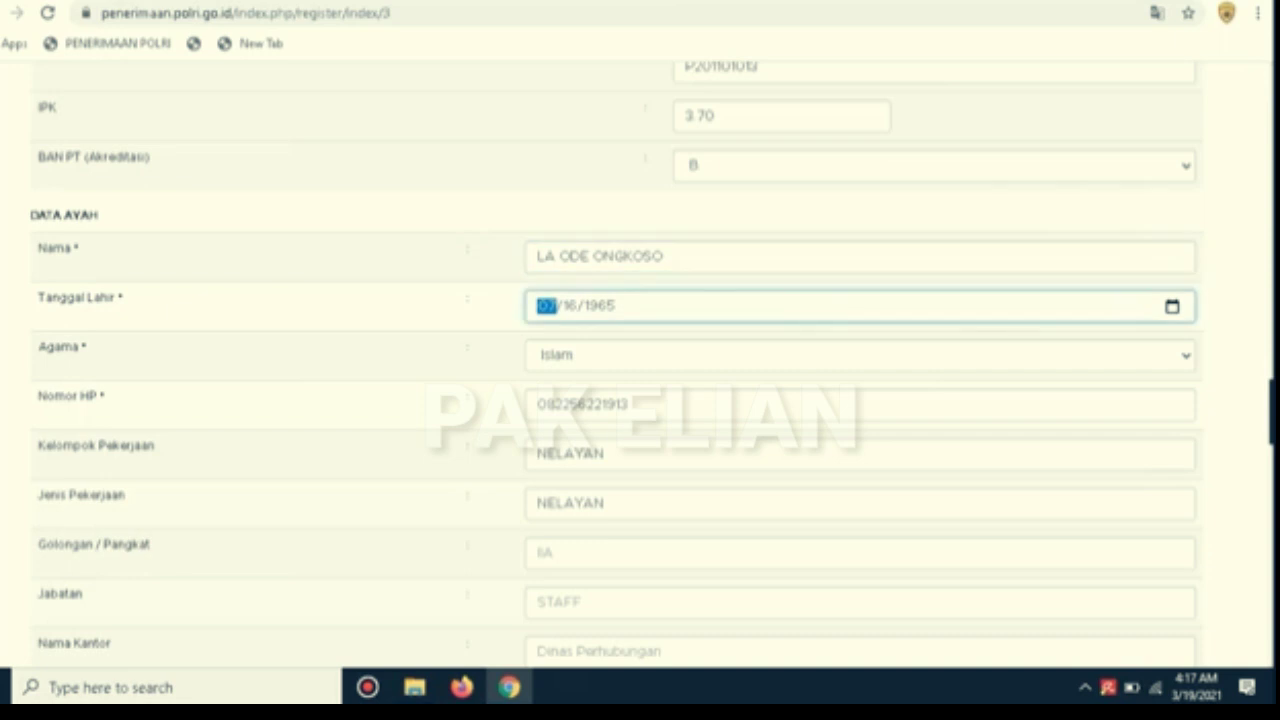
pyautogui.click(600, 356)
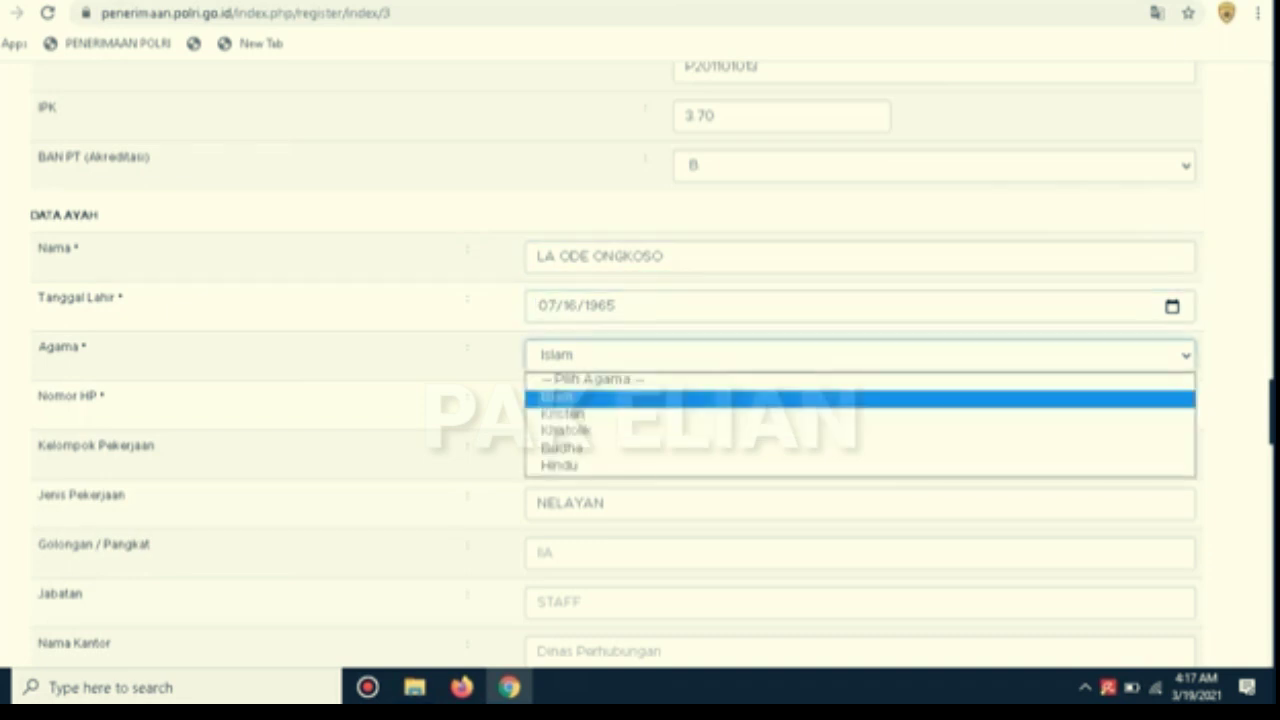
pyautogui.click(600, 356)
pyautogui.click(600, 356)
pyautogui.click(600, 356)
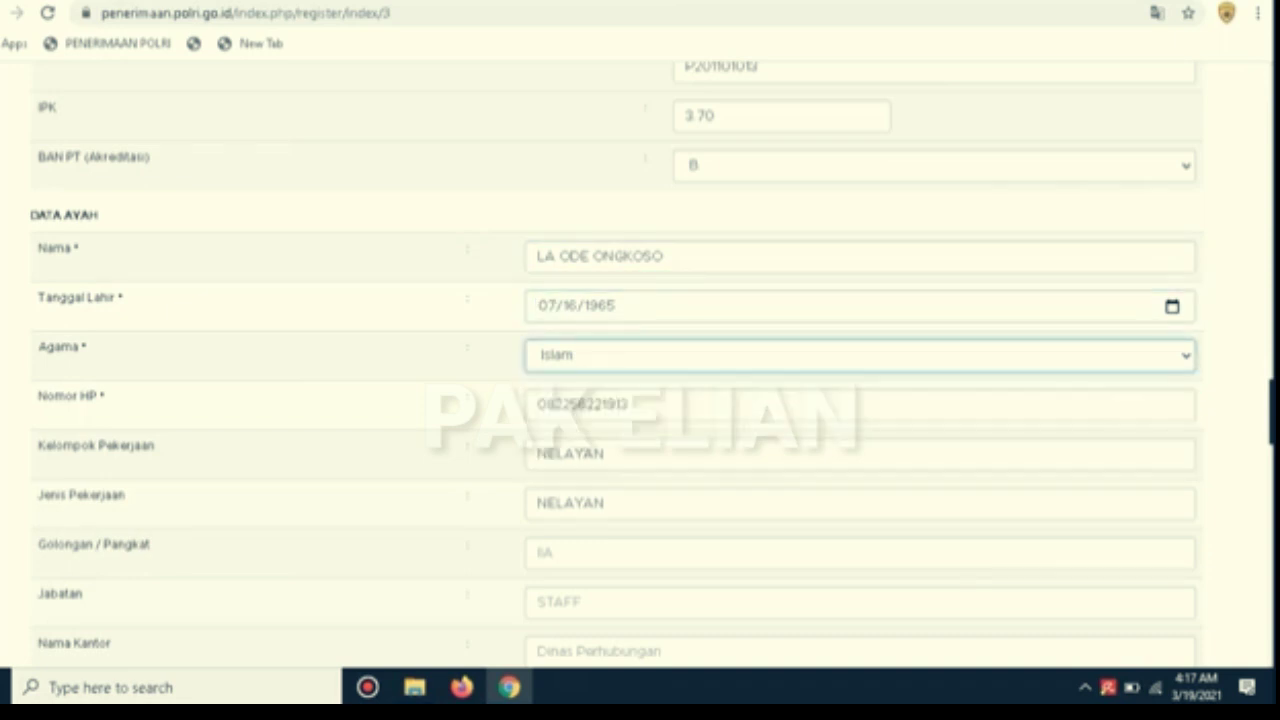
pyautogui.click(632, 405)
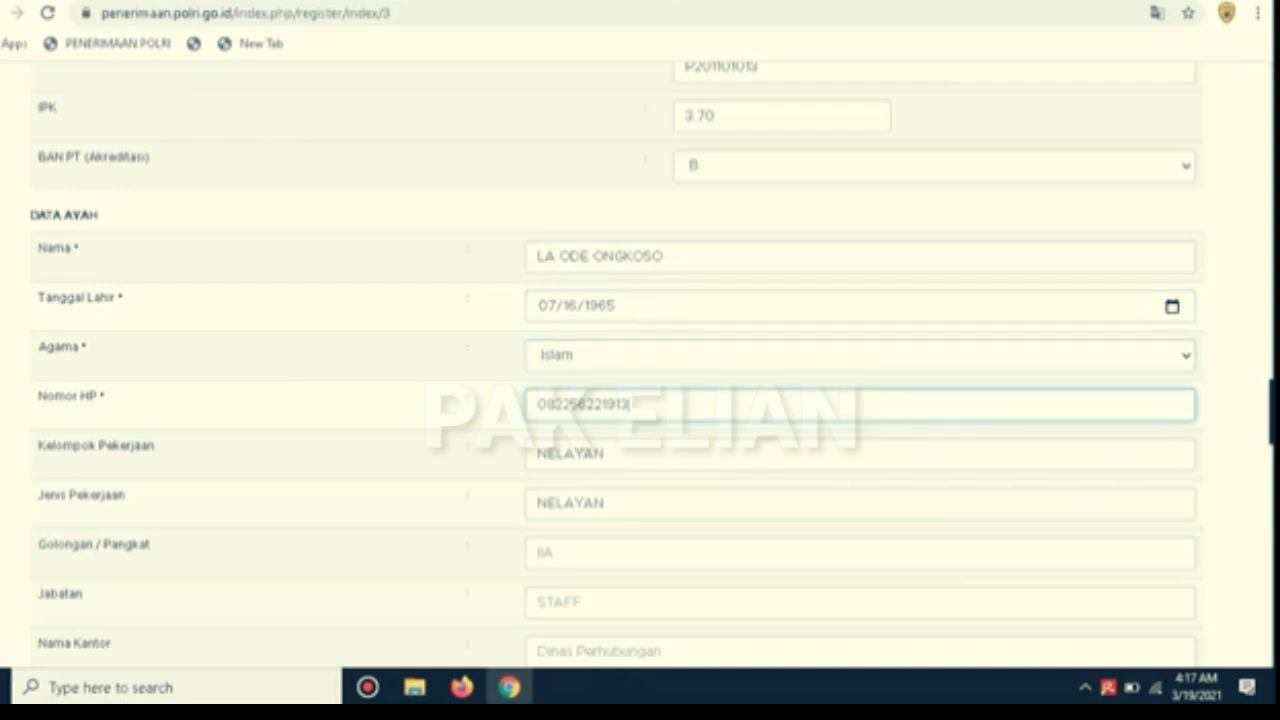
pyautogui.click(608, 454)
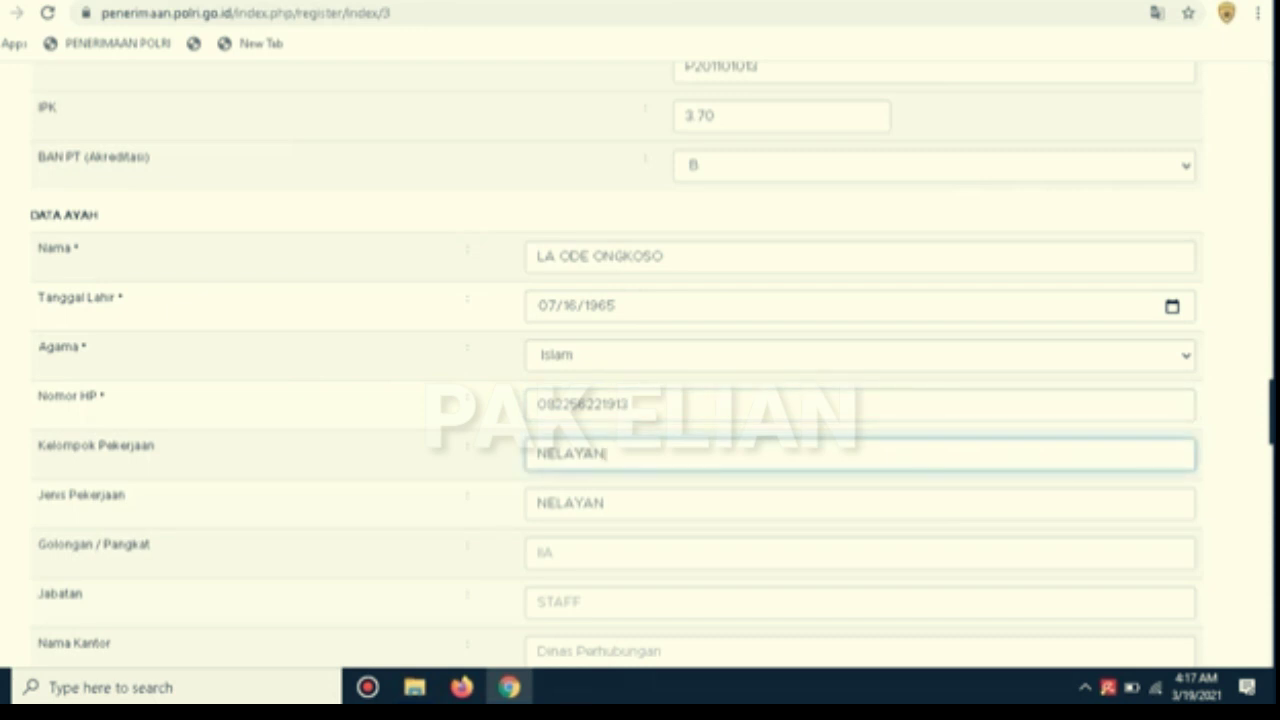
pyautogui.click(608, 503)
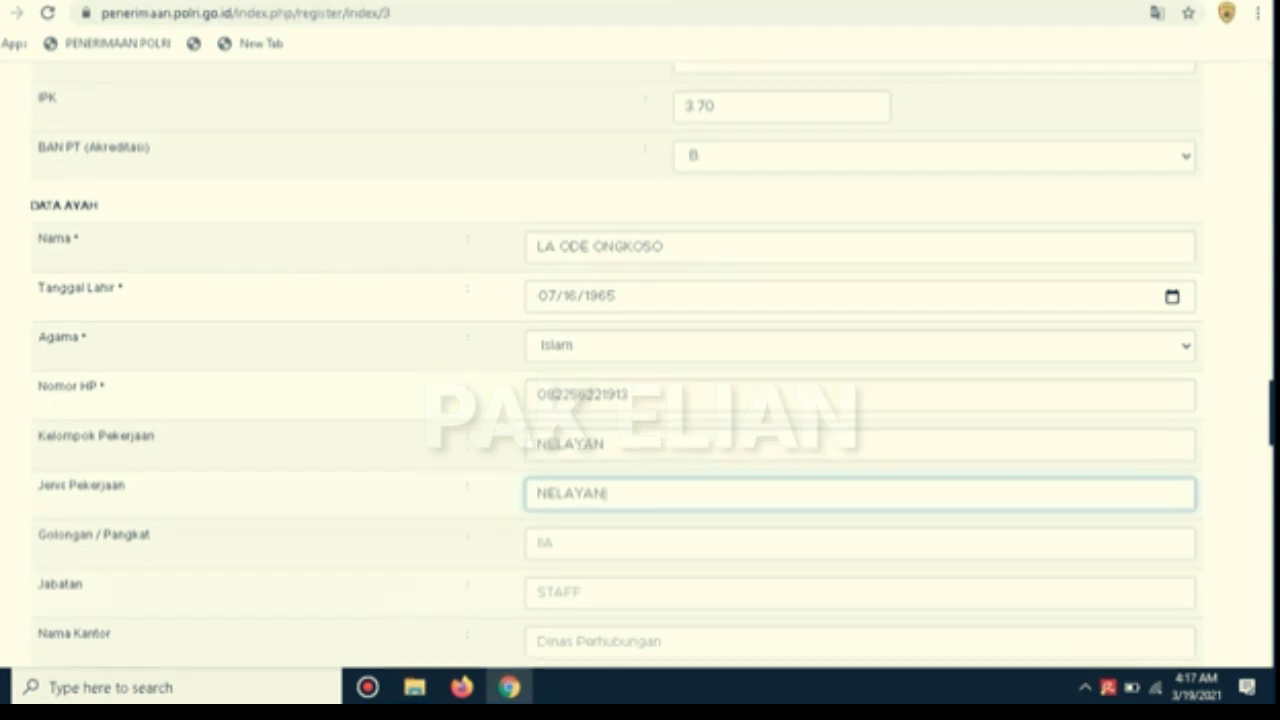
# Go through the father's rank, job position, office name and office address fields
pyautogui.scroll(-1, 616, 364)
pyautogui.scroll(-2, 640, 365)
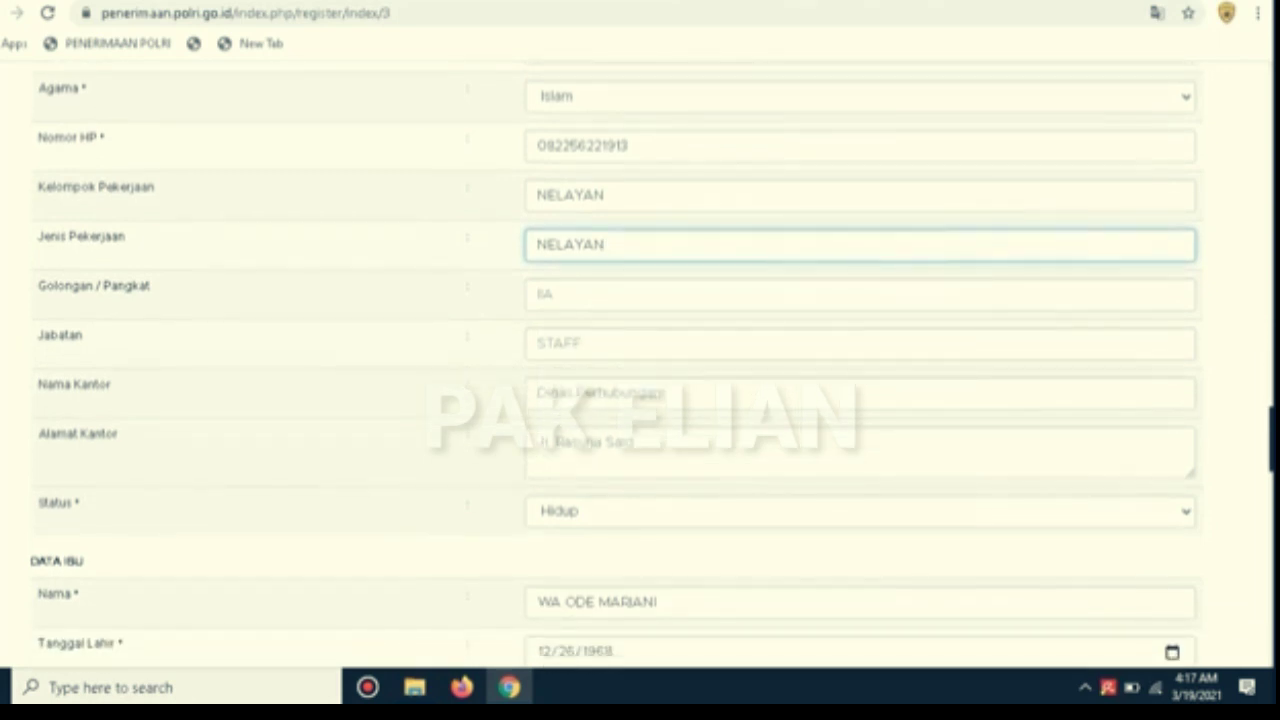
pyautogui.click(539, 294)
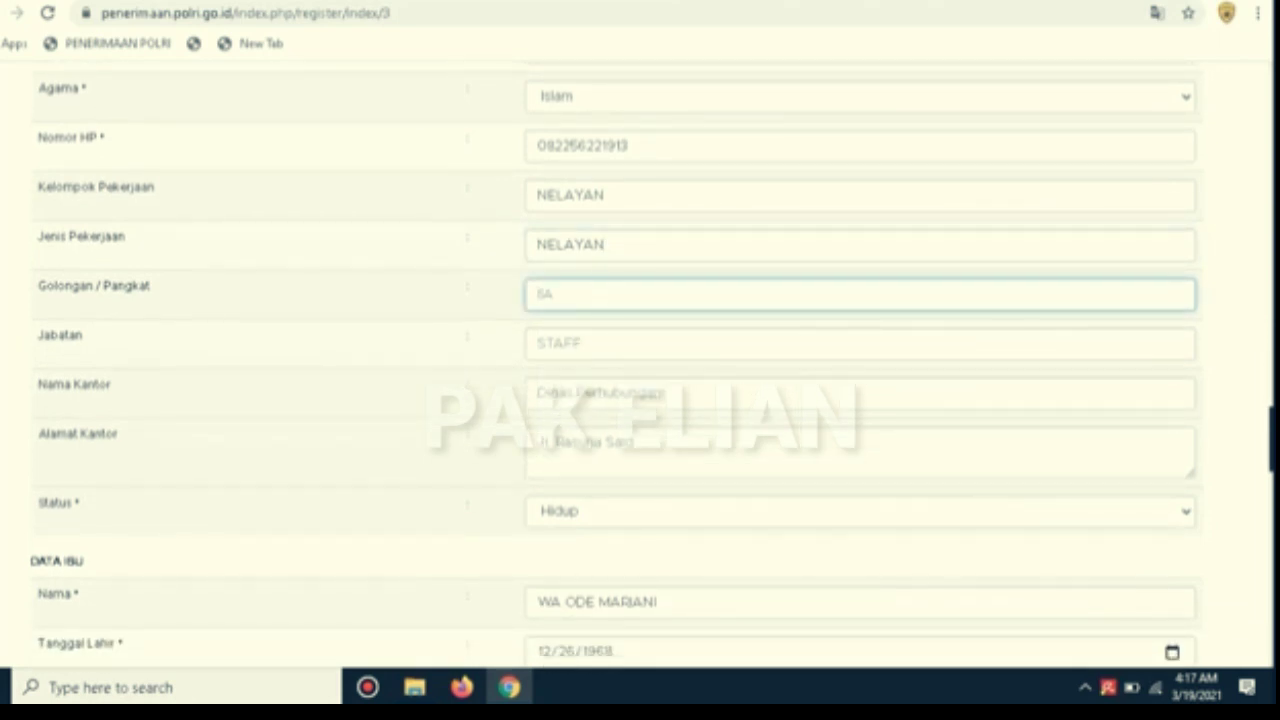
pyautogui.click(539, 344)
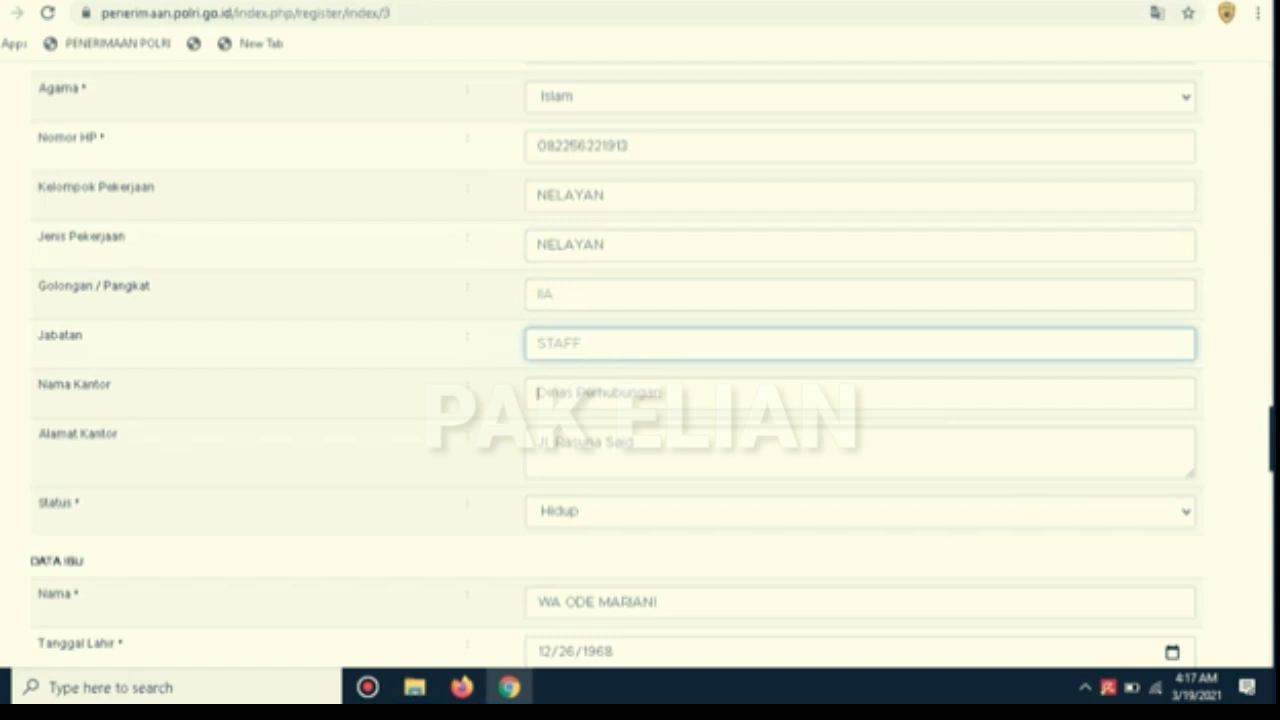
pyautogui.click(538, 393)
pyautogui.click(539, 442)
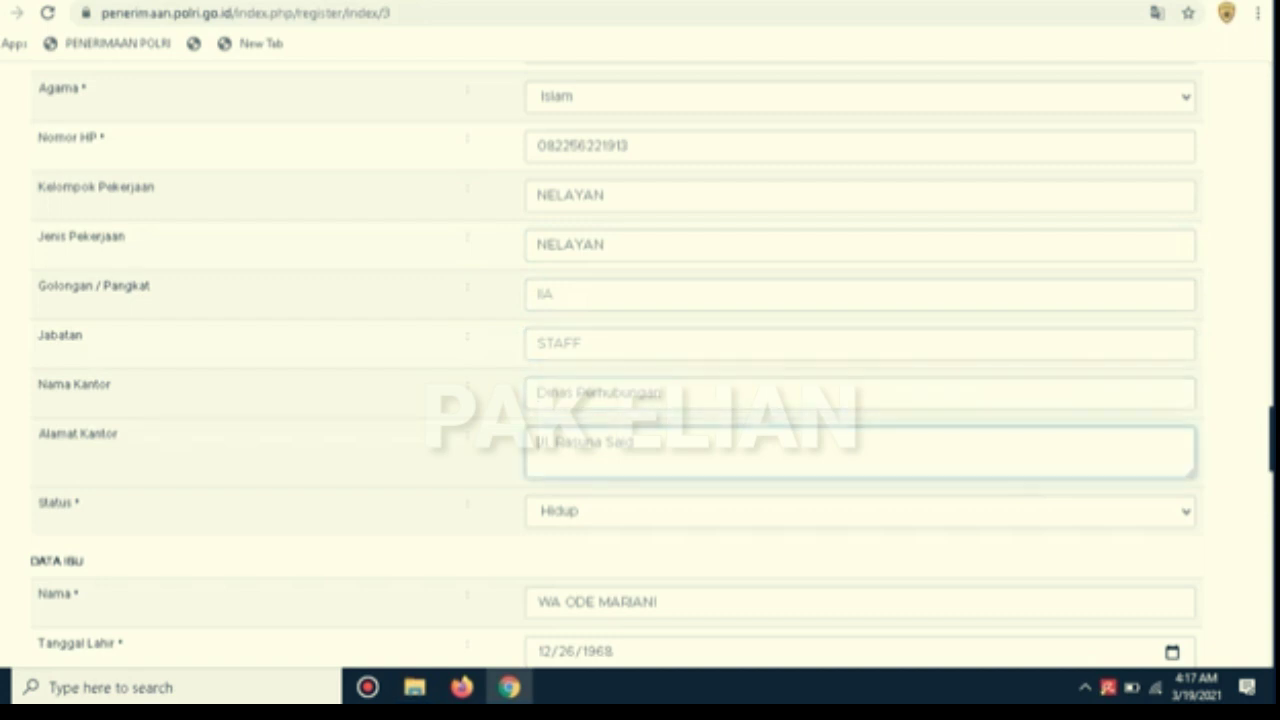
pyautogui.scroll(-1, 539, 442)
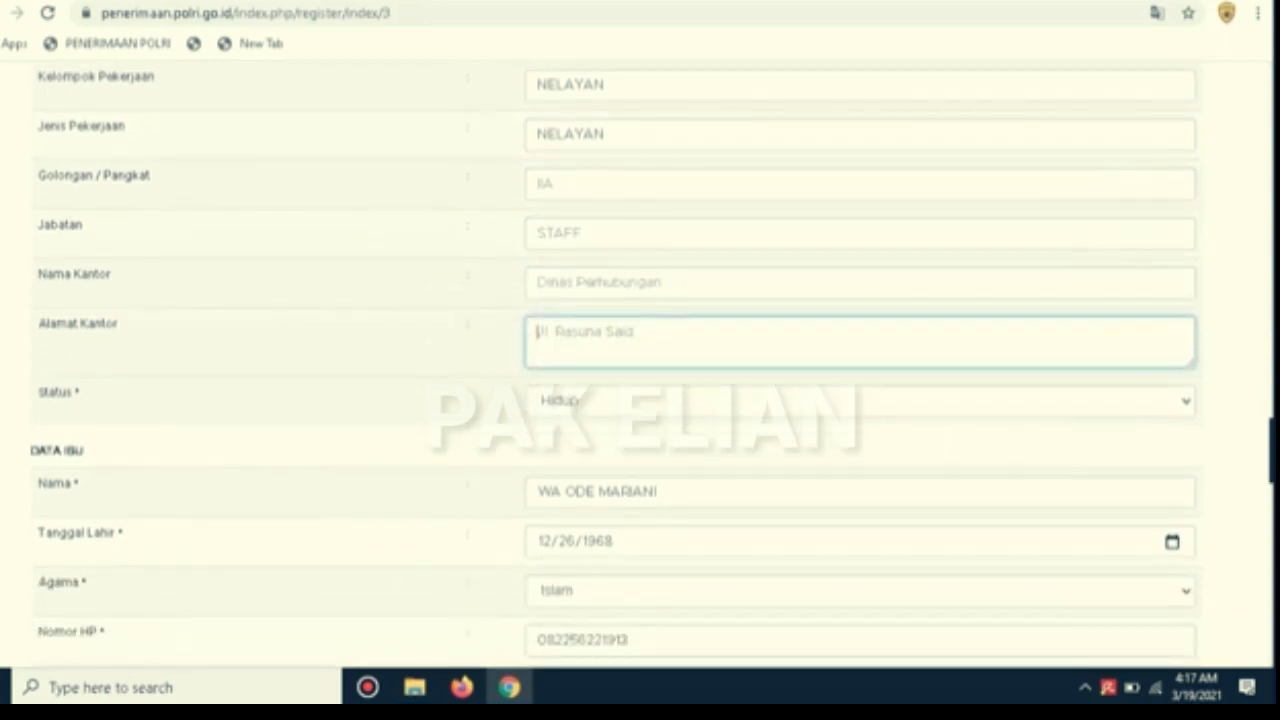
pyautogui.scroll(-3, 615, 362)
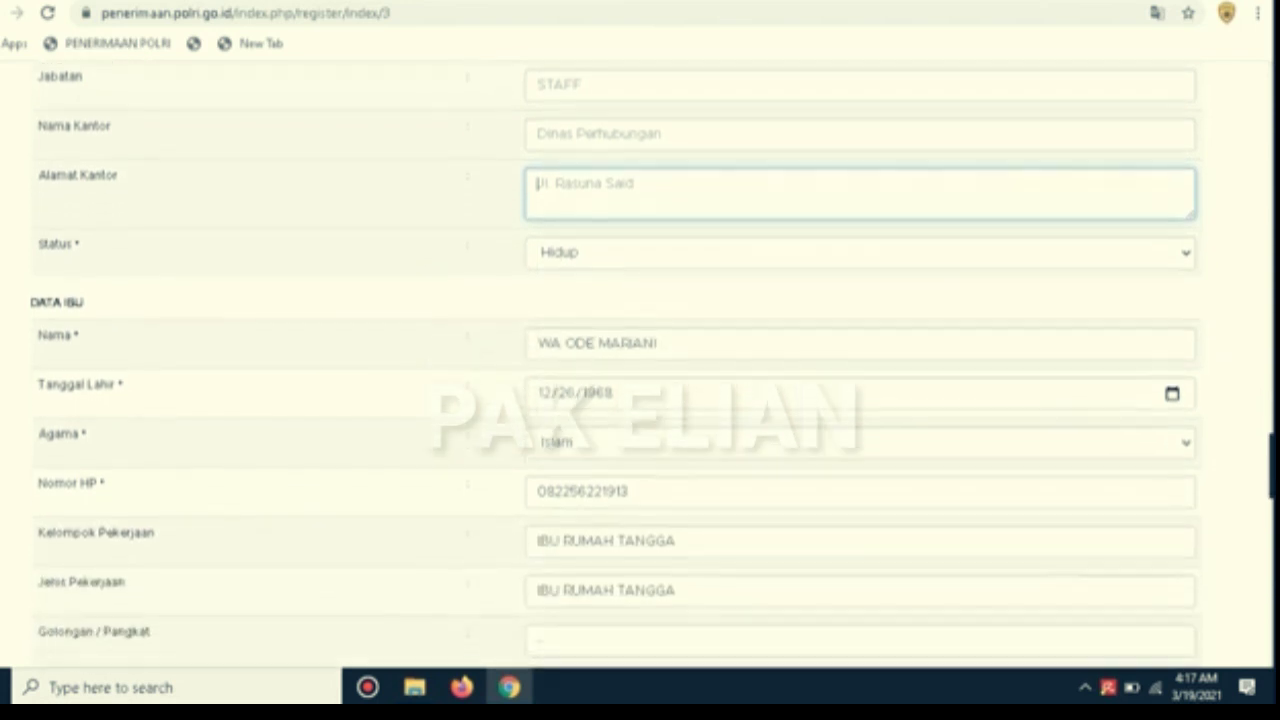
# Confirm the mother's name, birth date, religion Islam, phone number and IBU RUMAH TANGGA occupation
pyautogui.scroll(-1, 615, 362)
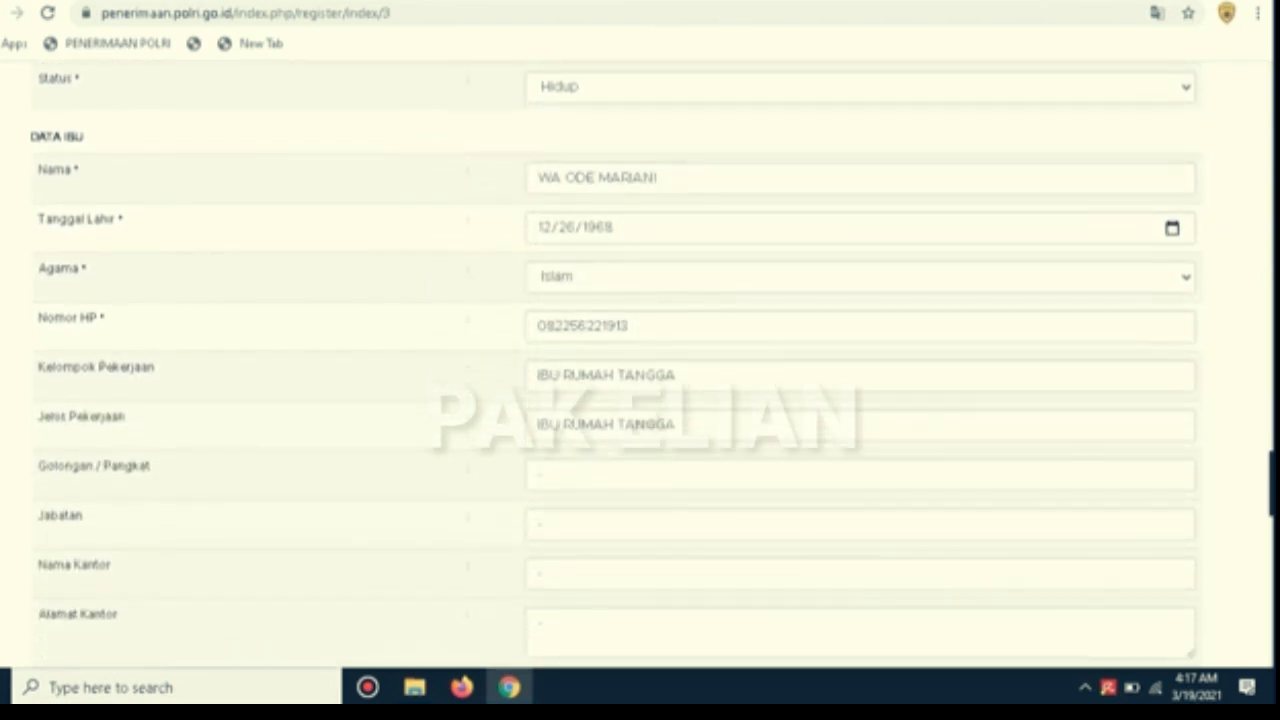
pyautogui.click(664, 178)
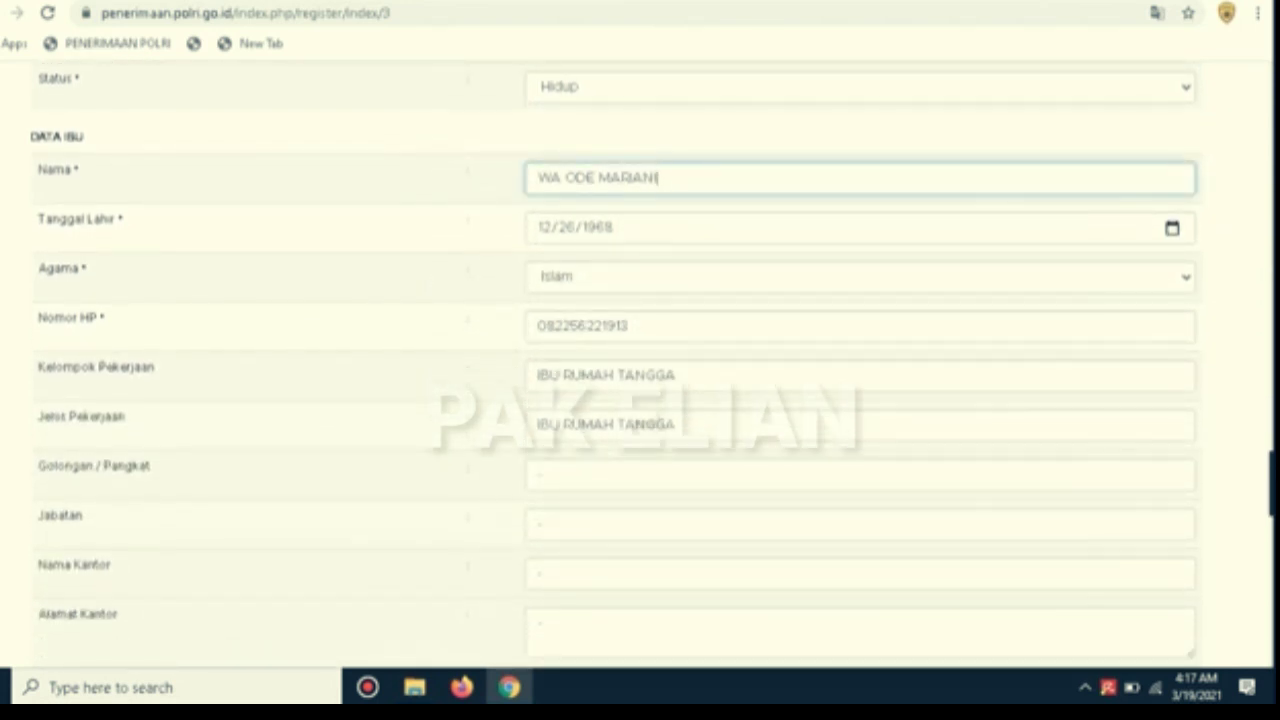
pyautogui.press('Tab')
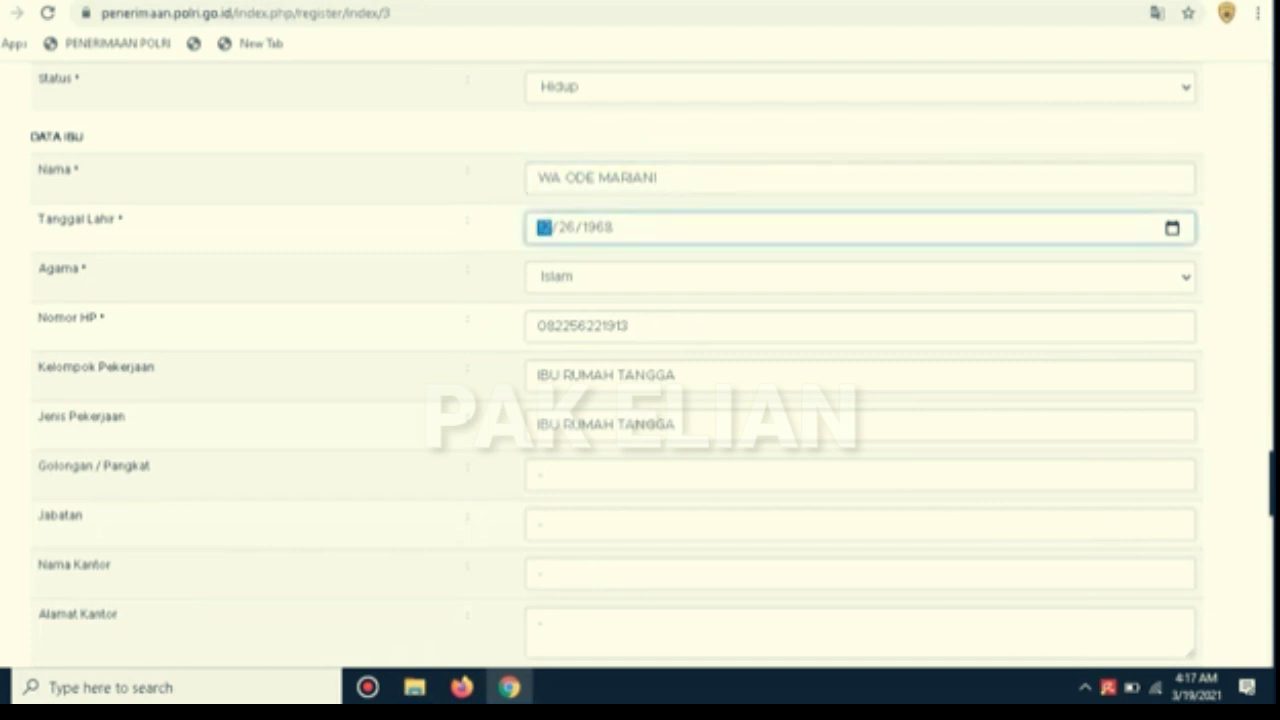
pyautogui.click(690, 277)
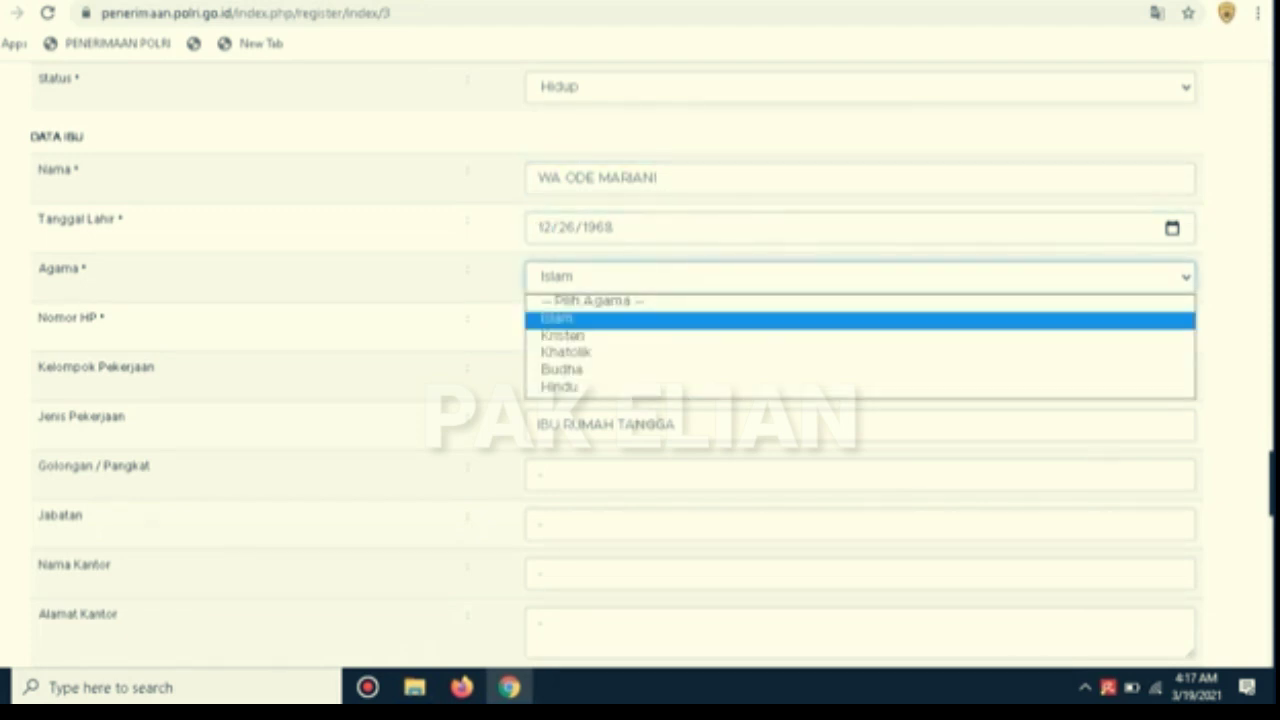
pyautogui.press('Return')
pyautogui.click(680, 326)
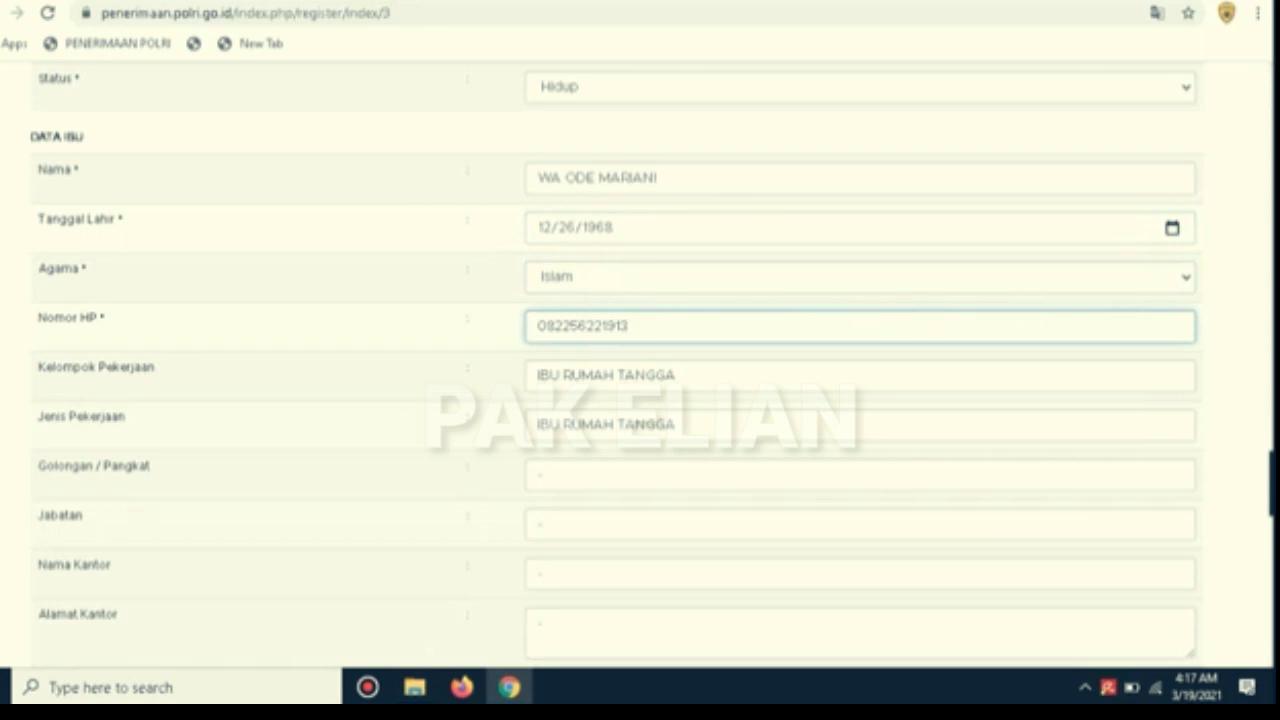
pyautogui.click(680, 376)
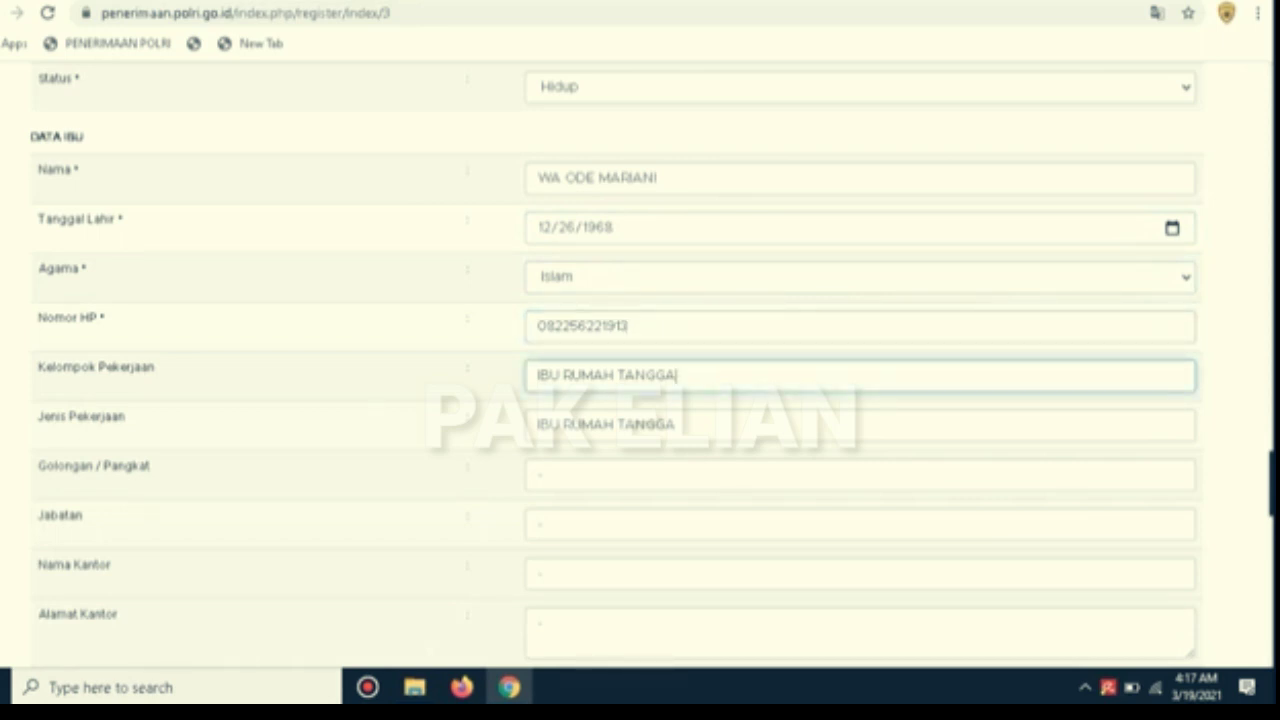
# Go through the mother's rank, position, office name and office address fields filled with dashes
pyautogui.scroll(-1, 652, 365)
pyautogui.scroll(-1, 652, 365)
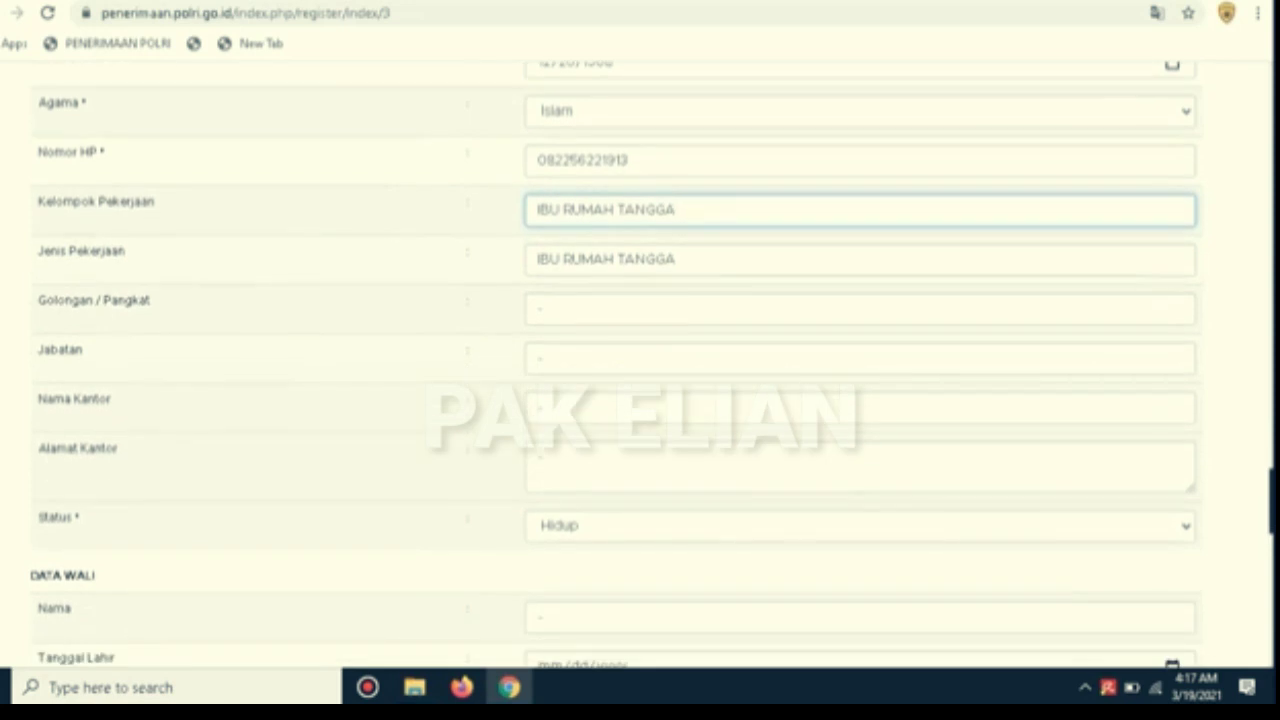
pyautogui.click(540, 309)
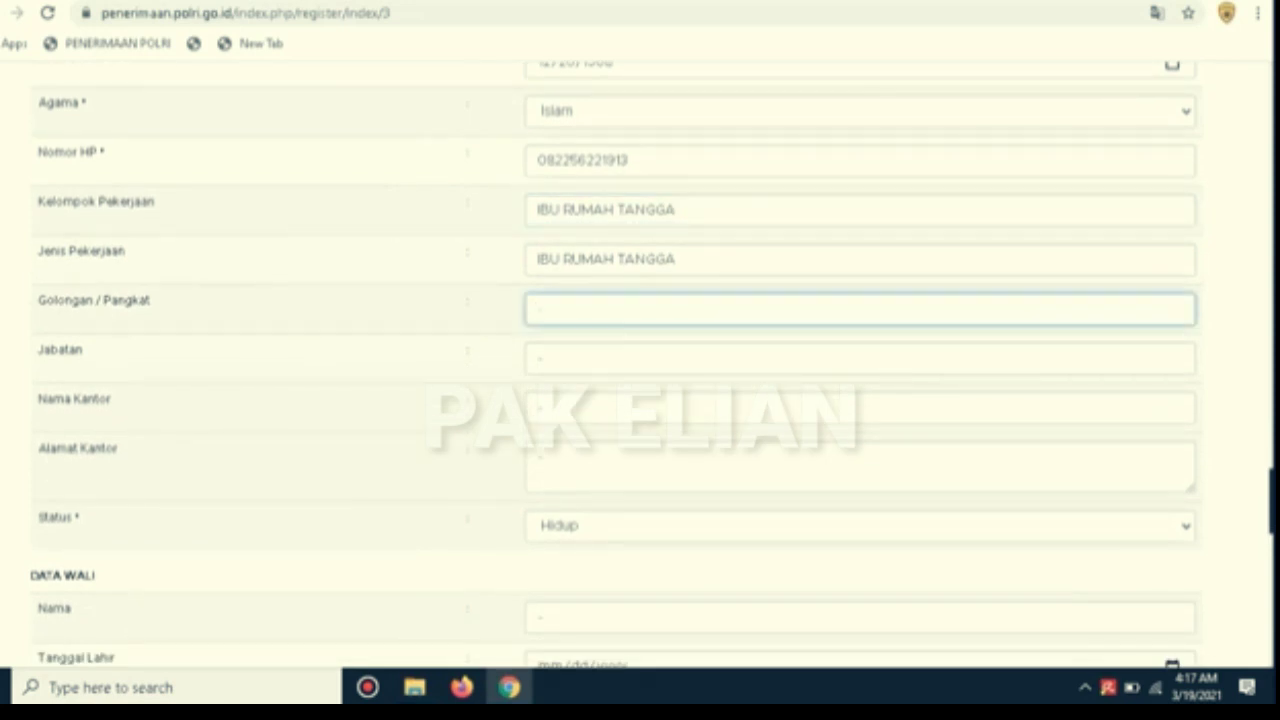
pyautogui.click(540, 358)
pyautogui.click(540, 408)
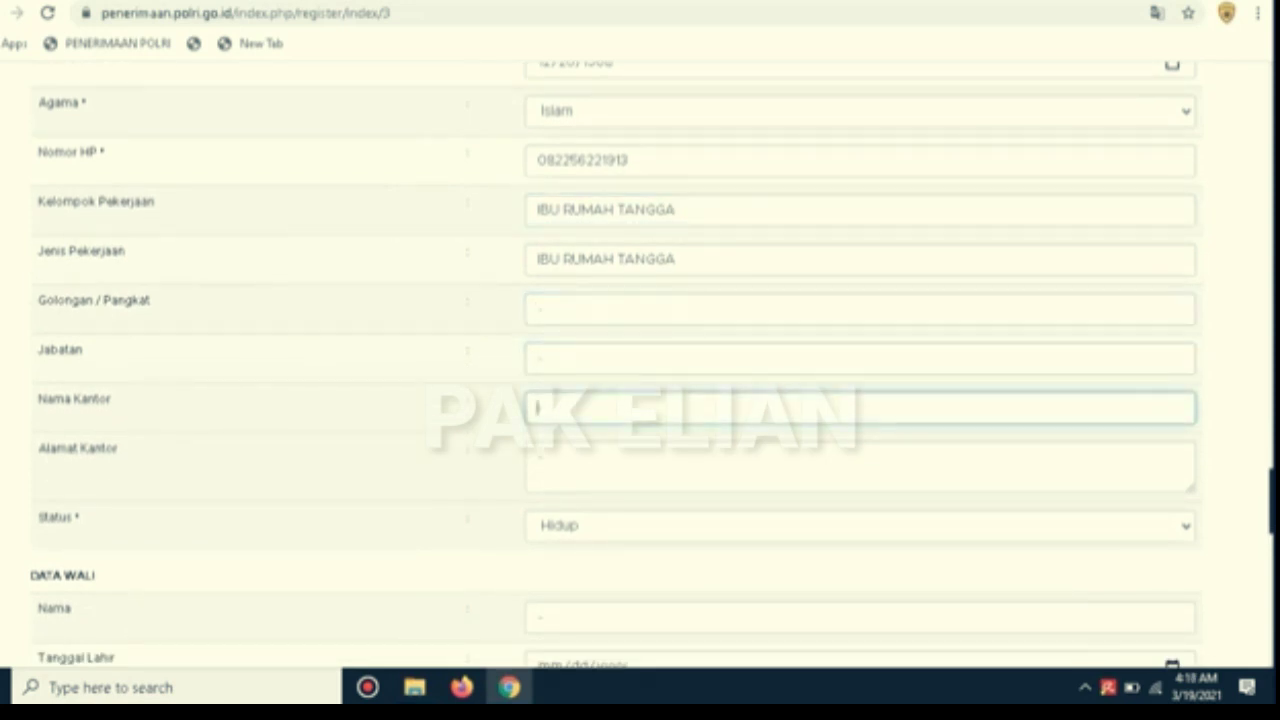
pyautogui.click(540, 457)
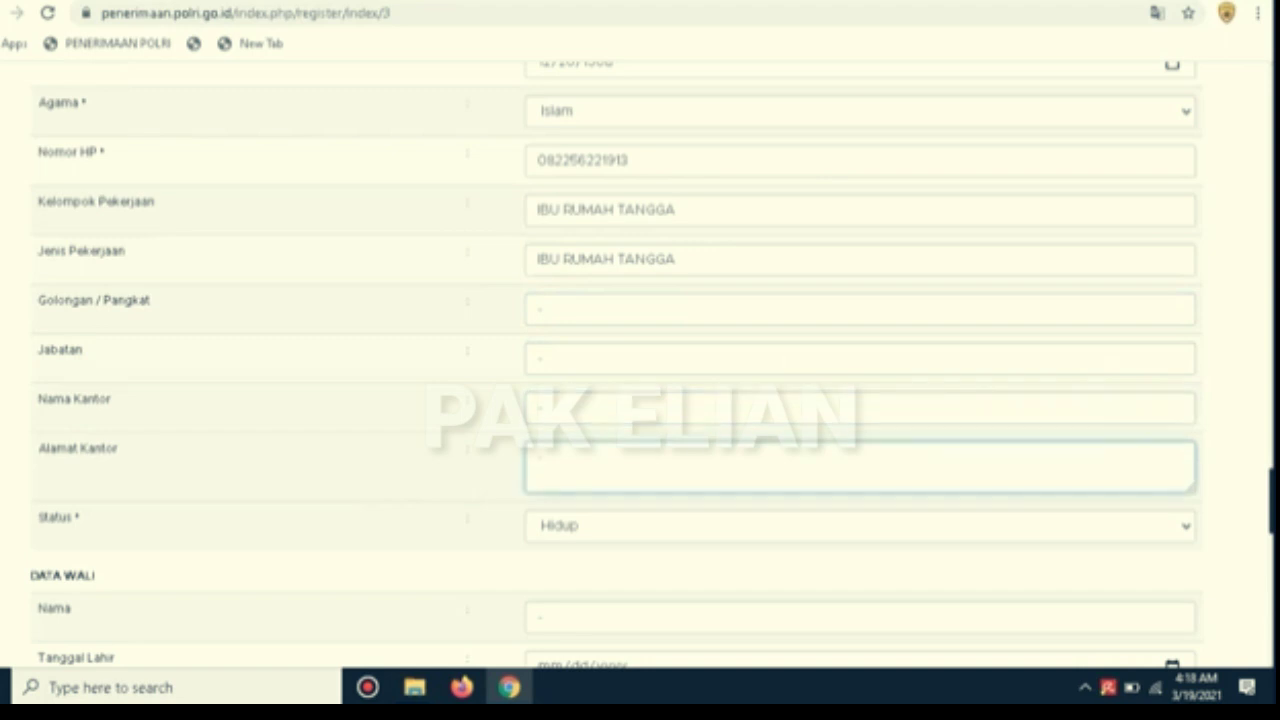
pyautogui.scroll(-3, 540, 457)
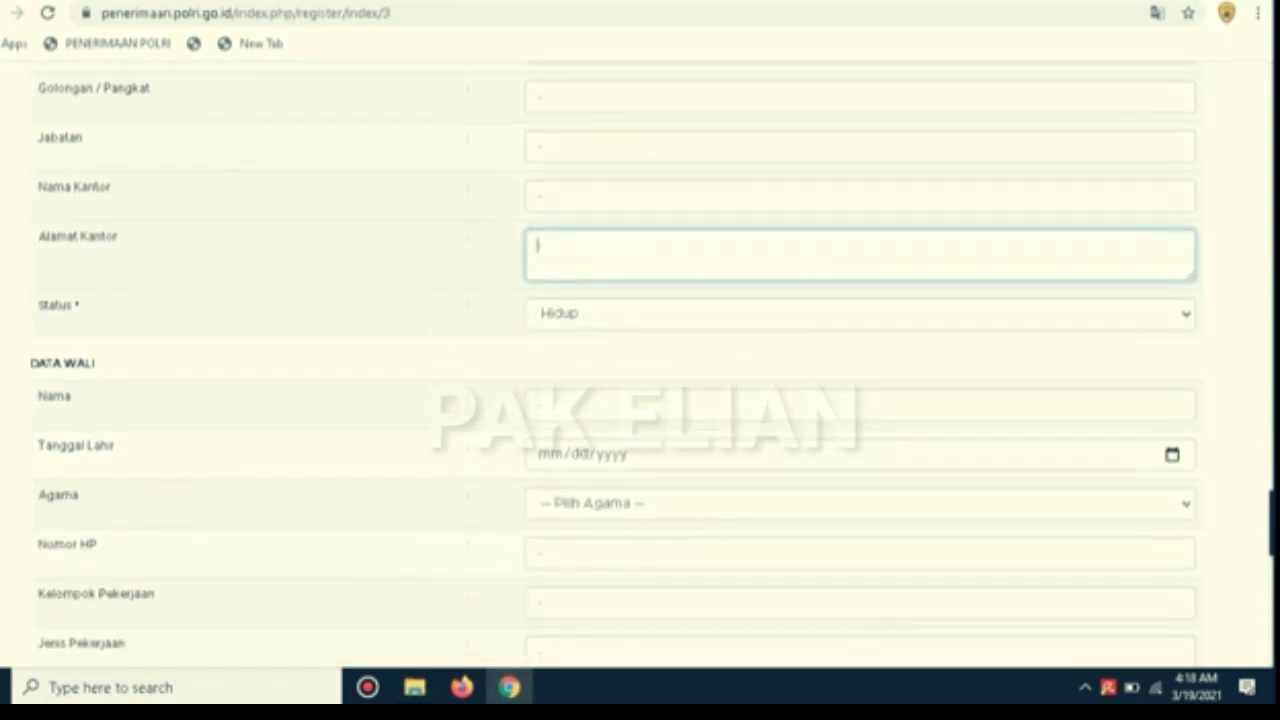
pyautogui.scroll(-3, 615, 365)
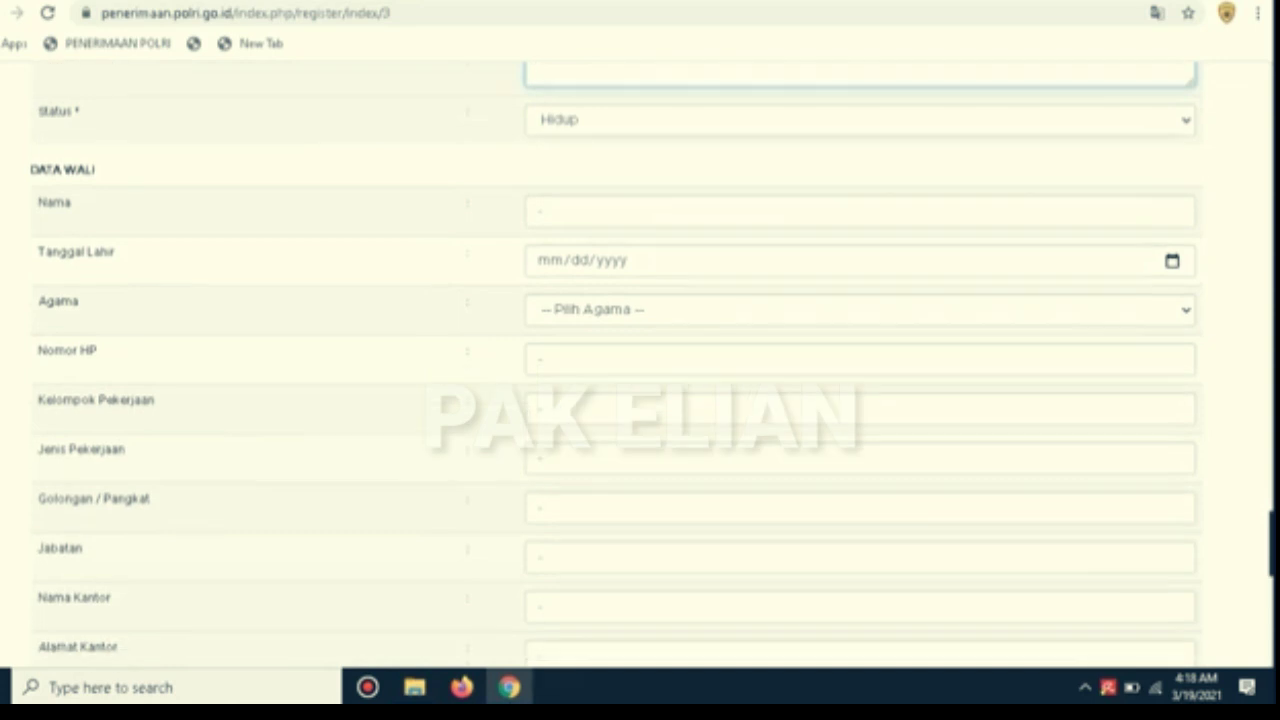
pyautogui.scroll(-1, 615, 365)
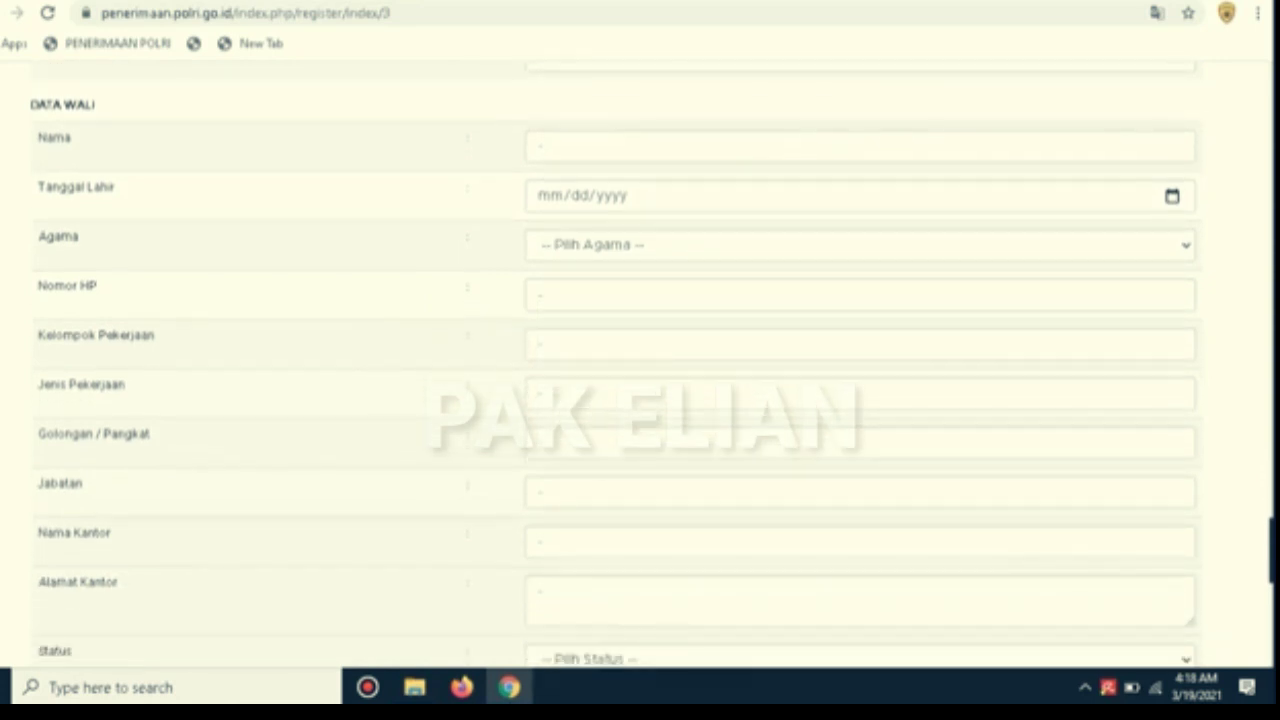
pyautogui.click(541, 146)
pyautogui.click(551, 196)
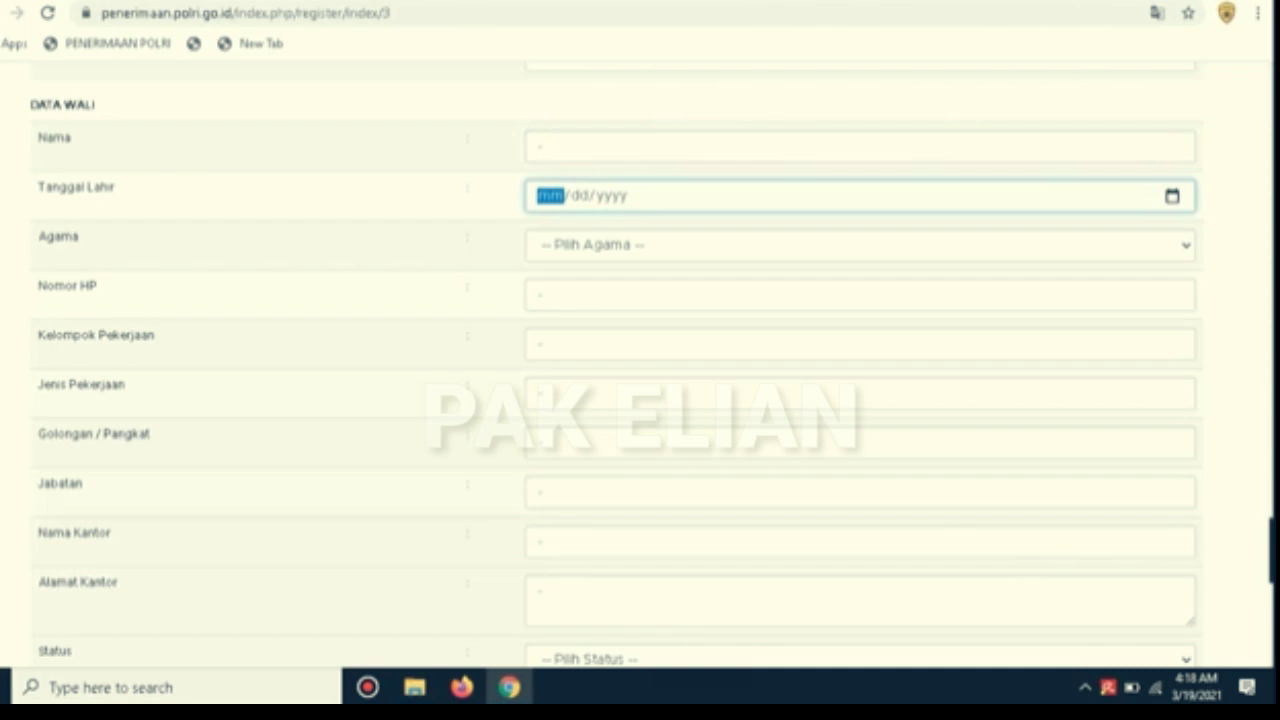
pyautogui.click(598, 245)
pyautogui.click(598, 245)
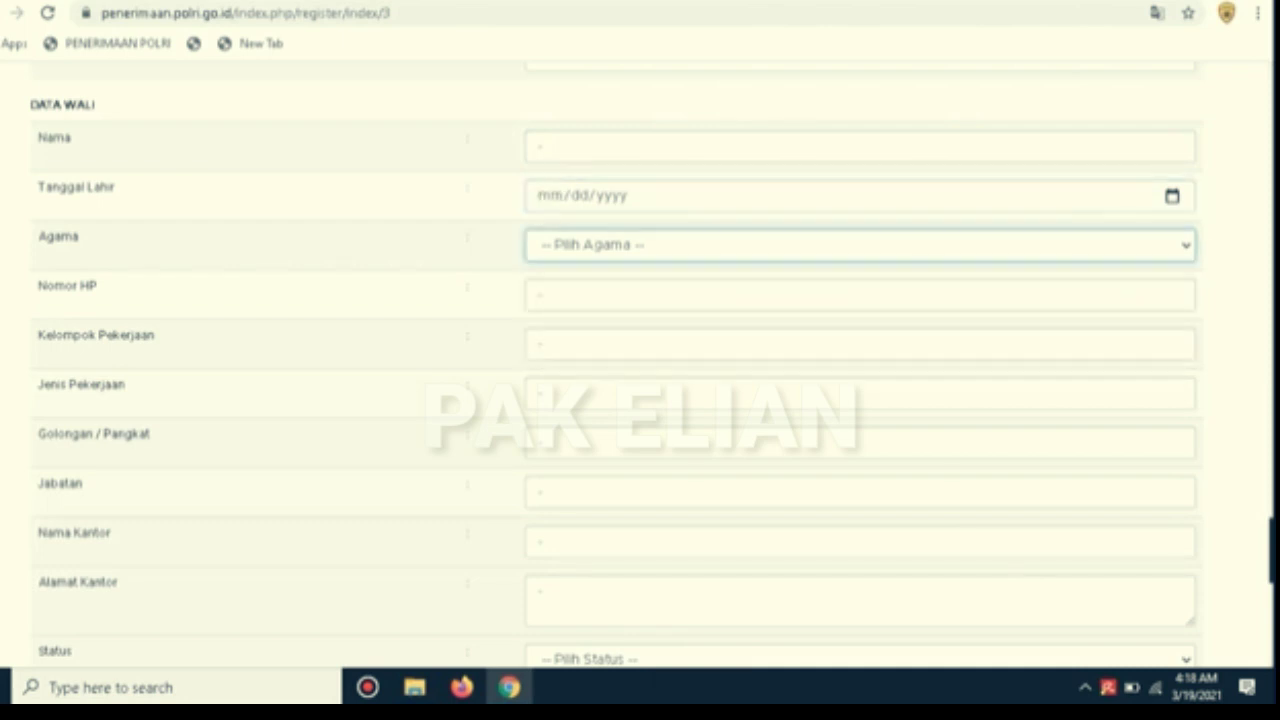
pyautogui.click(539, 294)
pyautogui.click(539, 344)
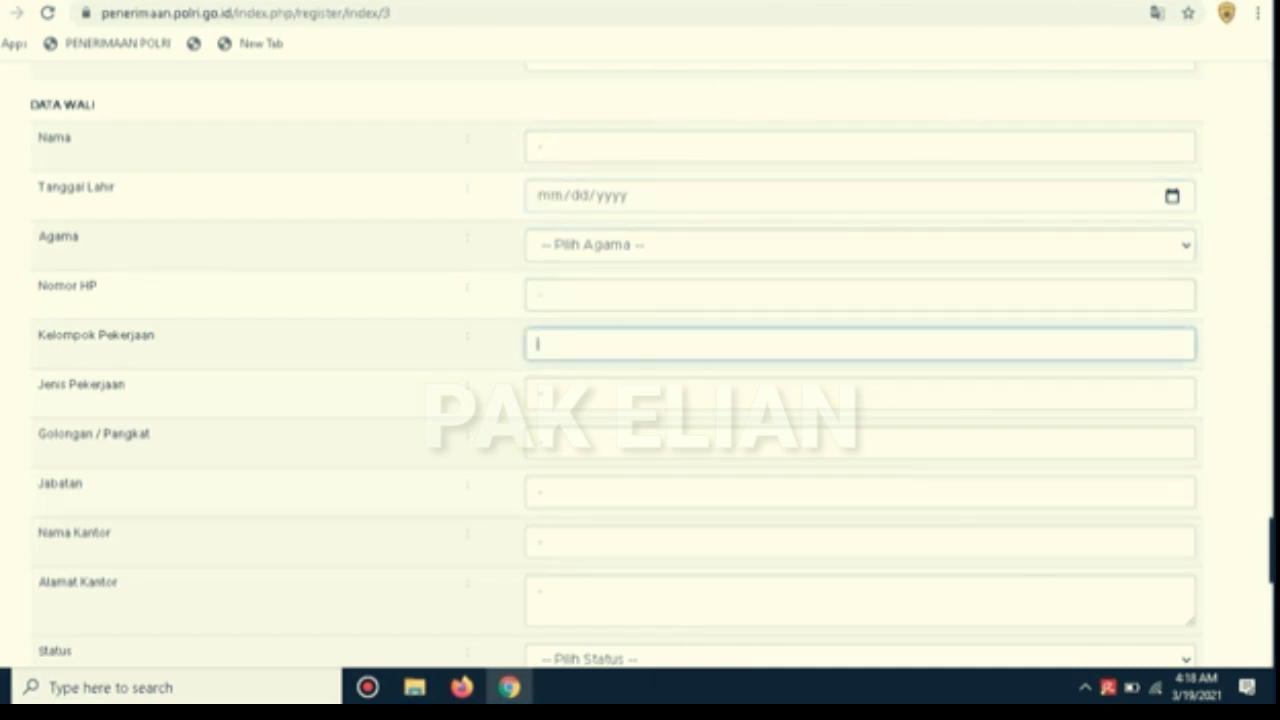
pyautogui.scroll(-3, 539, 344)
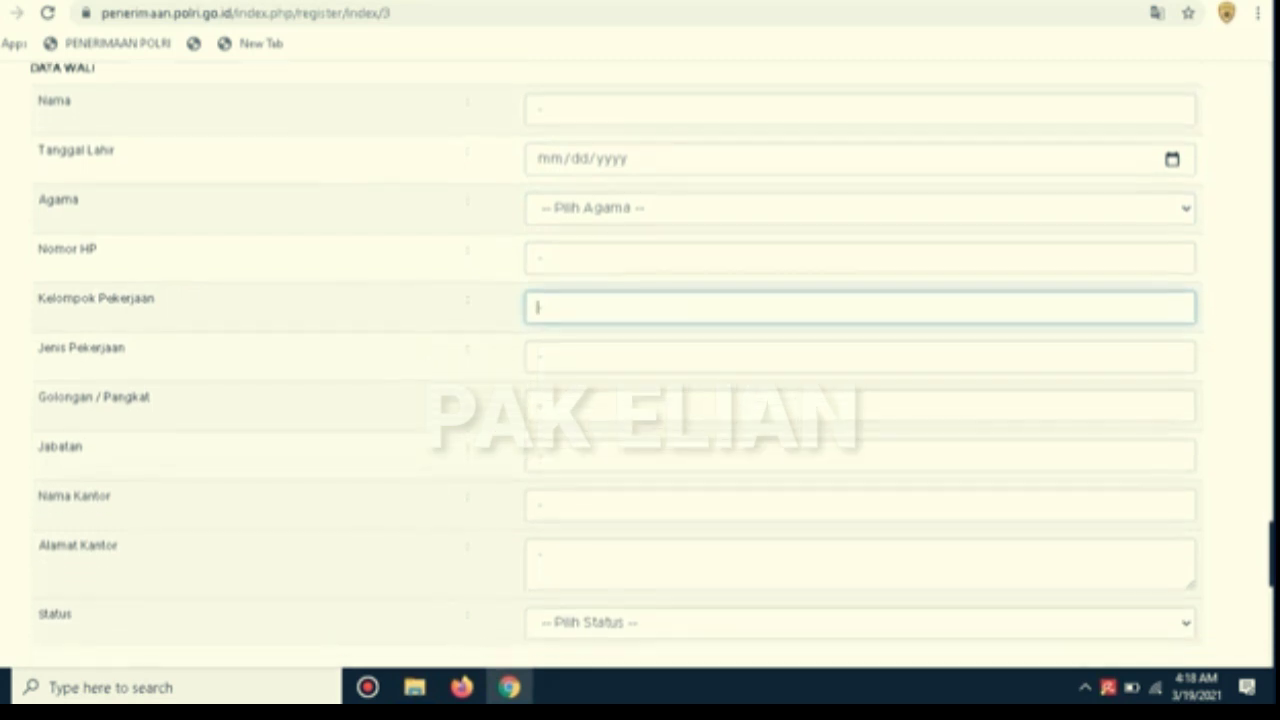
pyautogui.scroll(-3, 640, 400)
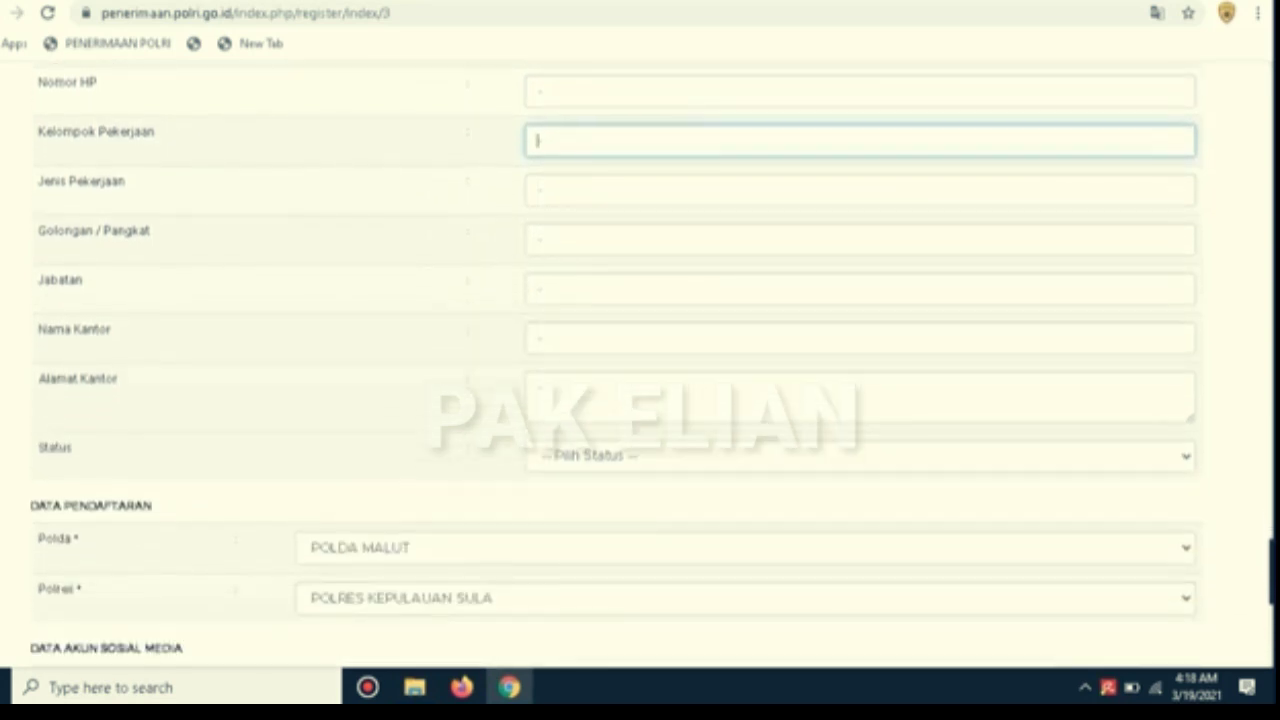
pyautogui.scroll(-3, 640, 400)
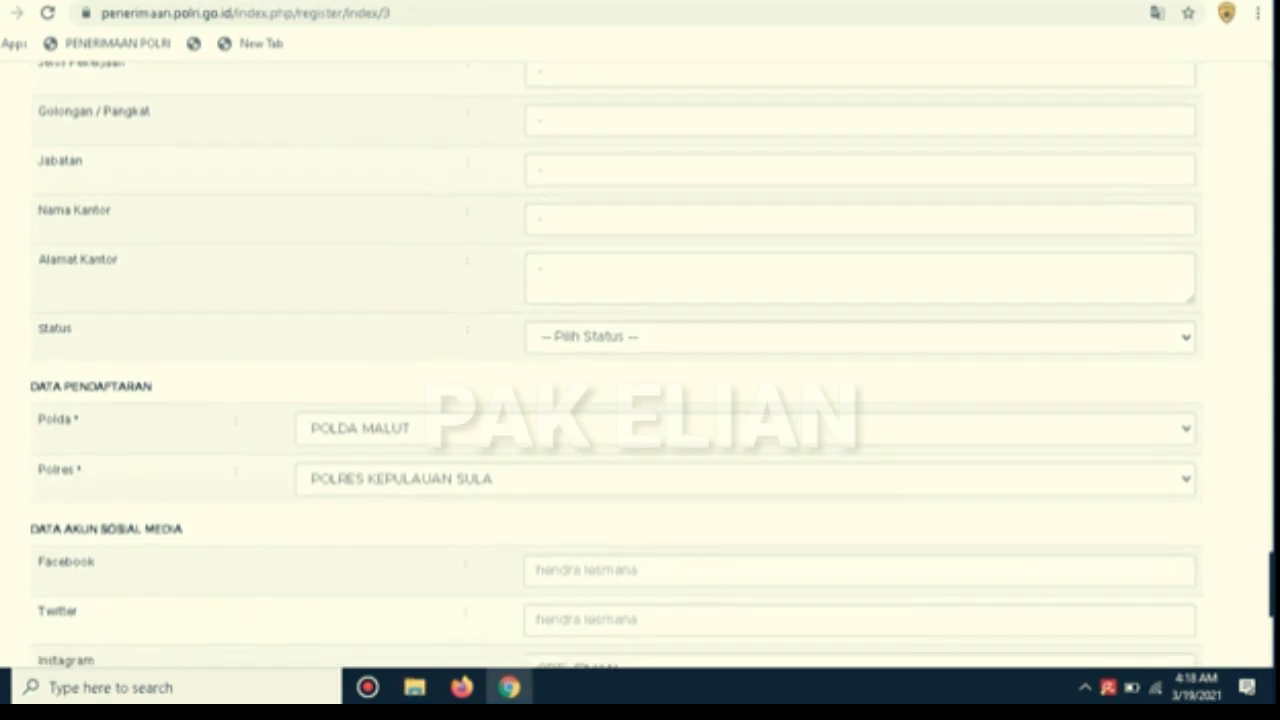
pyautogui.scroll(-1, 640, 400)
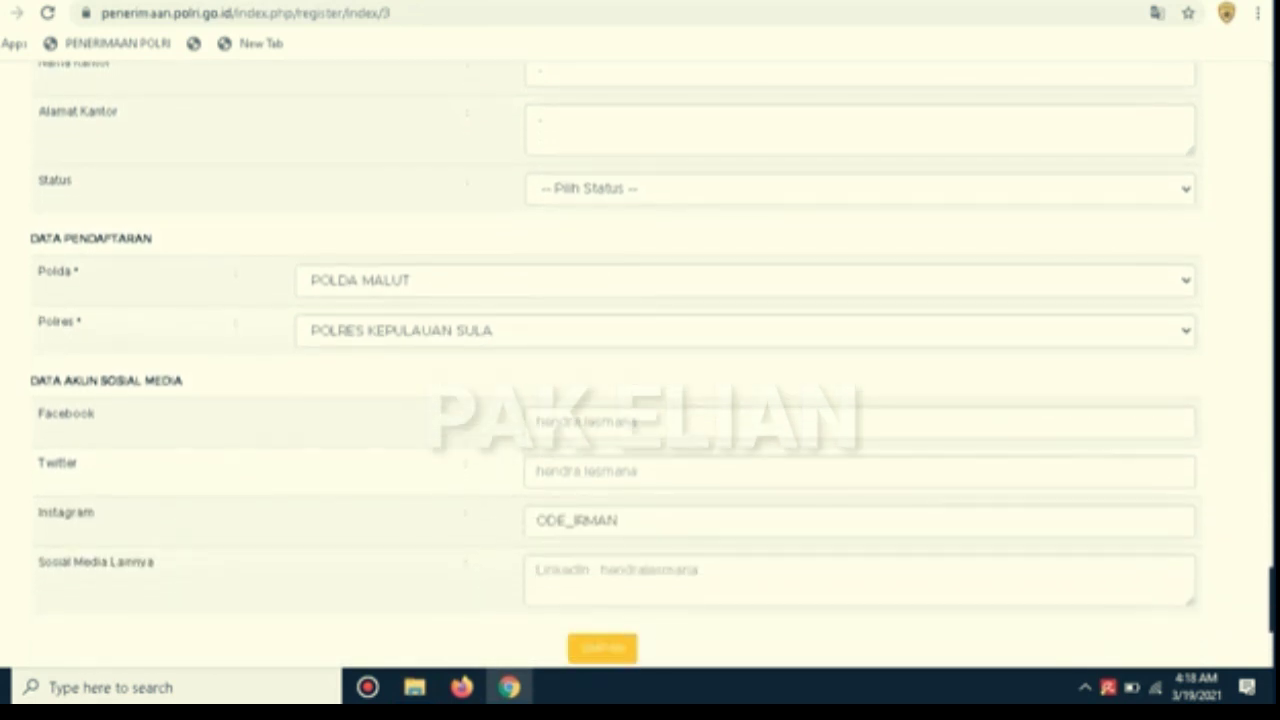
pyautogui.click(745, 281)
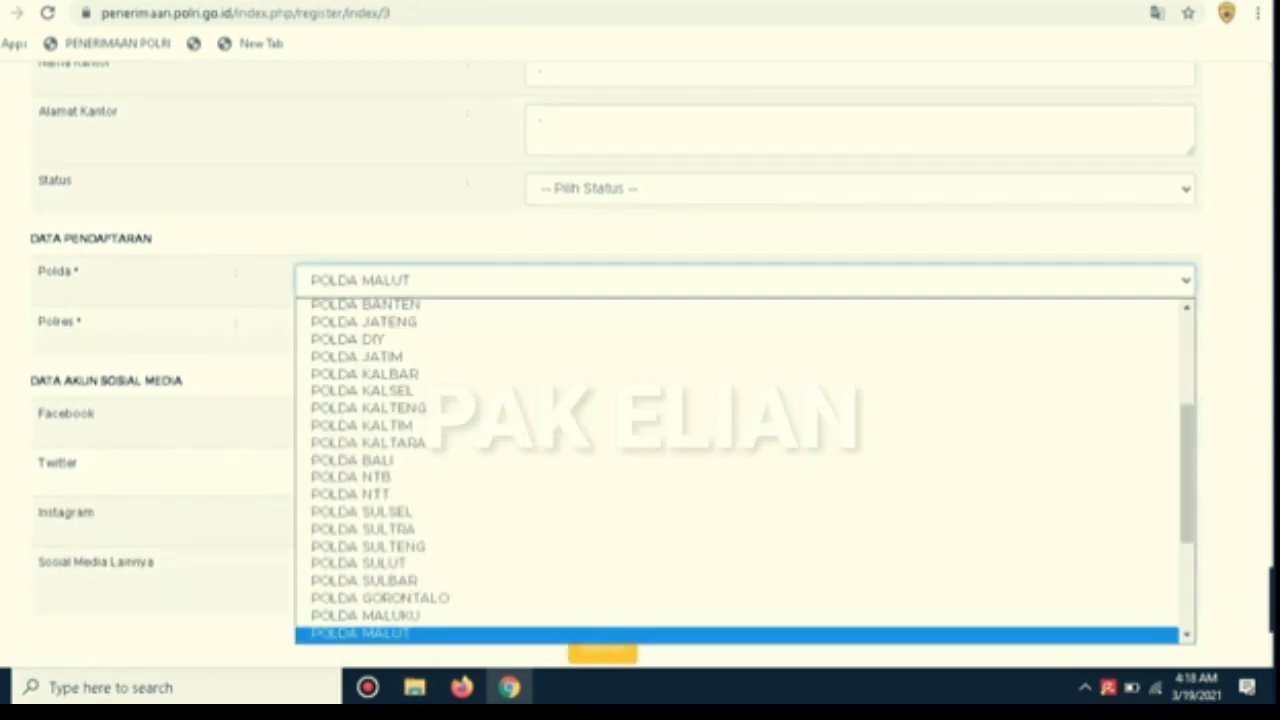
pyautogui.press('Escape')
pyautogui.click(745, 331)
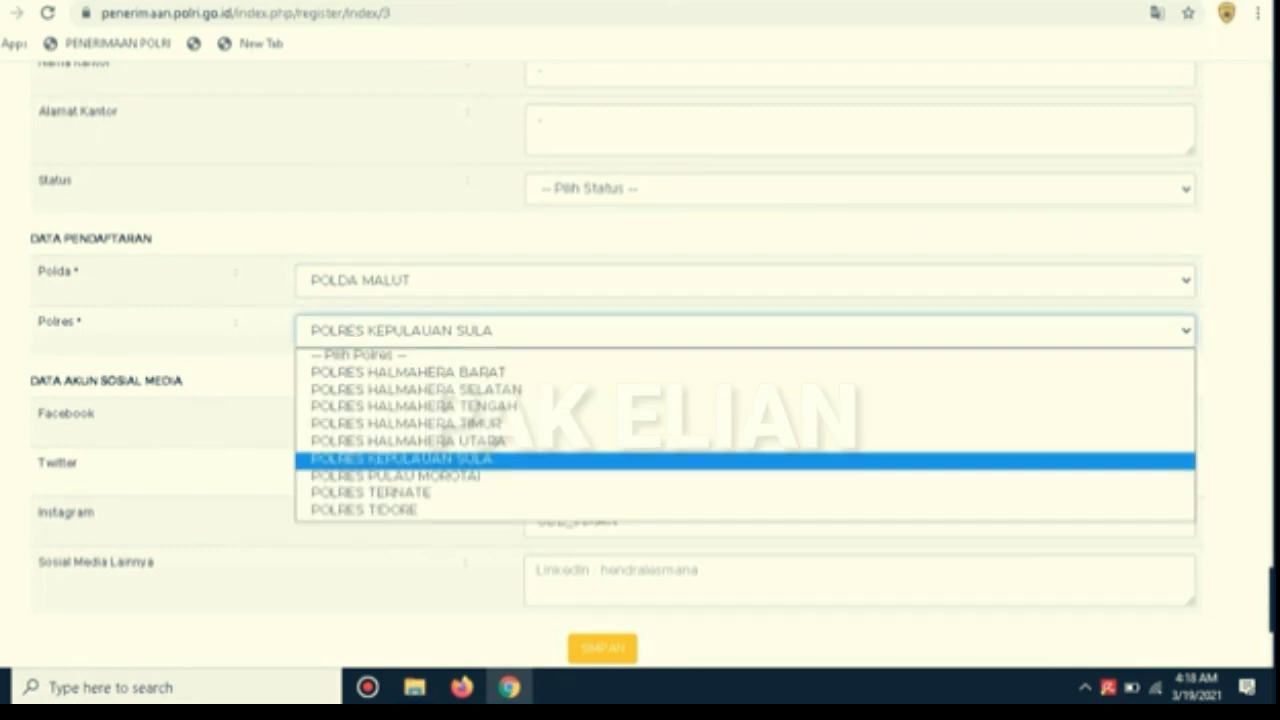
pyautogui.click(745, 331)
pyautogui.click(745, 422)
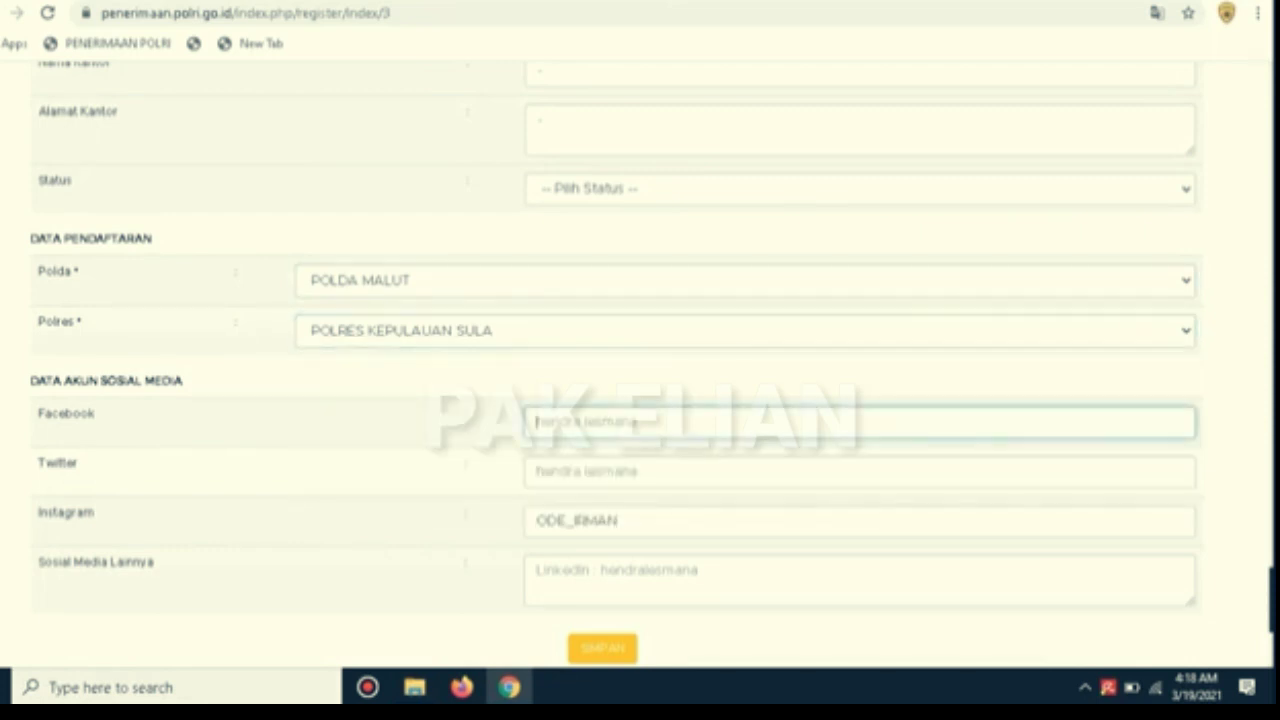
pyautogui.click(745, 472)
pyautogui.click(745, 521)
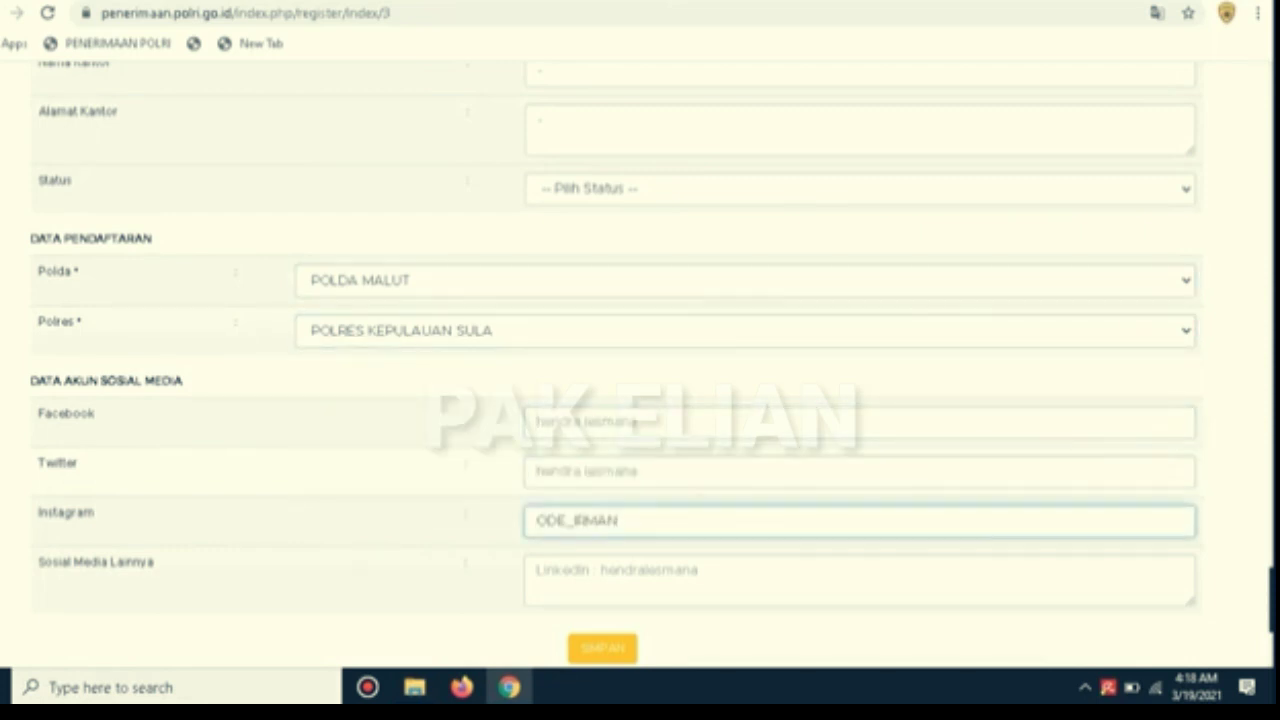
pyautogui.scroll(-2, 640, 400)
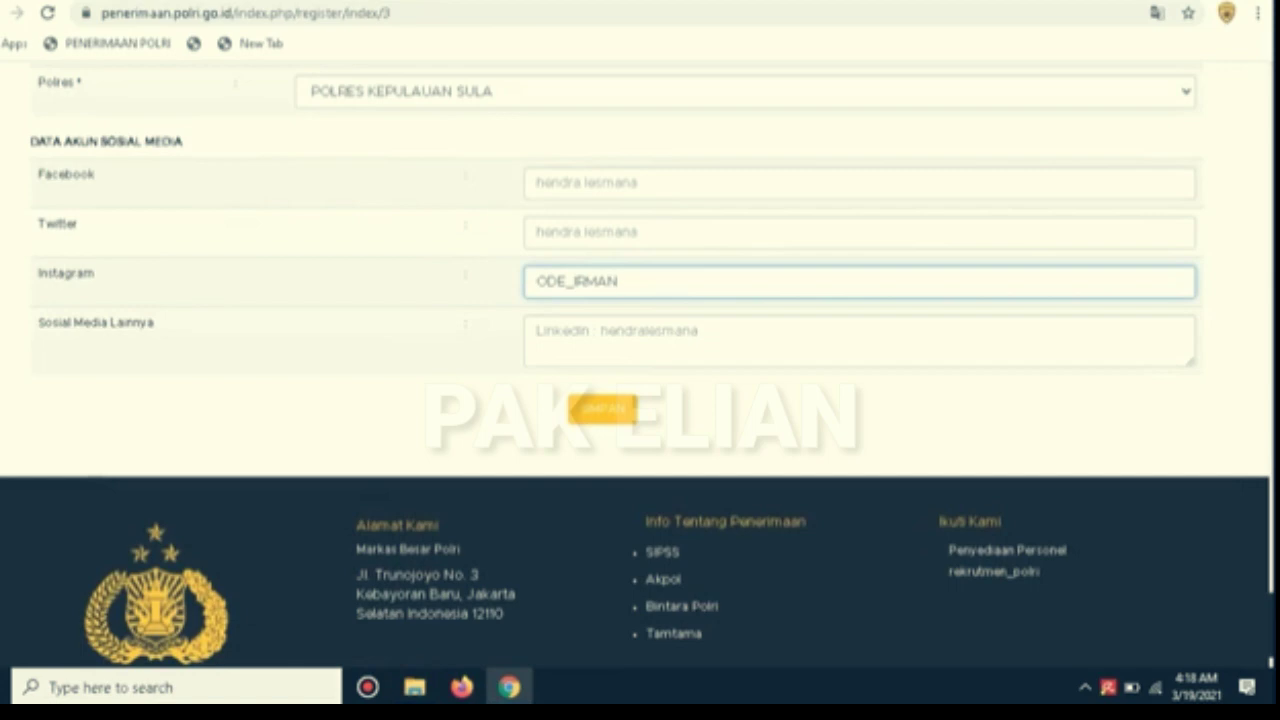
pyautogui.scroll(10, 640, 360)
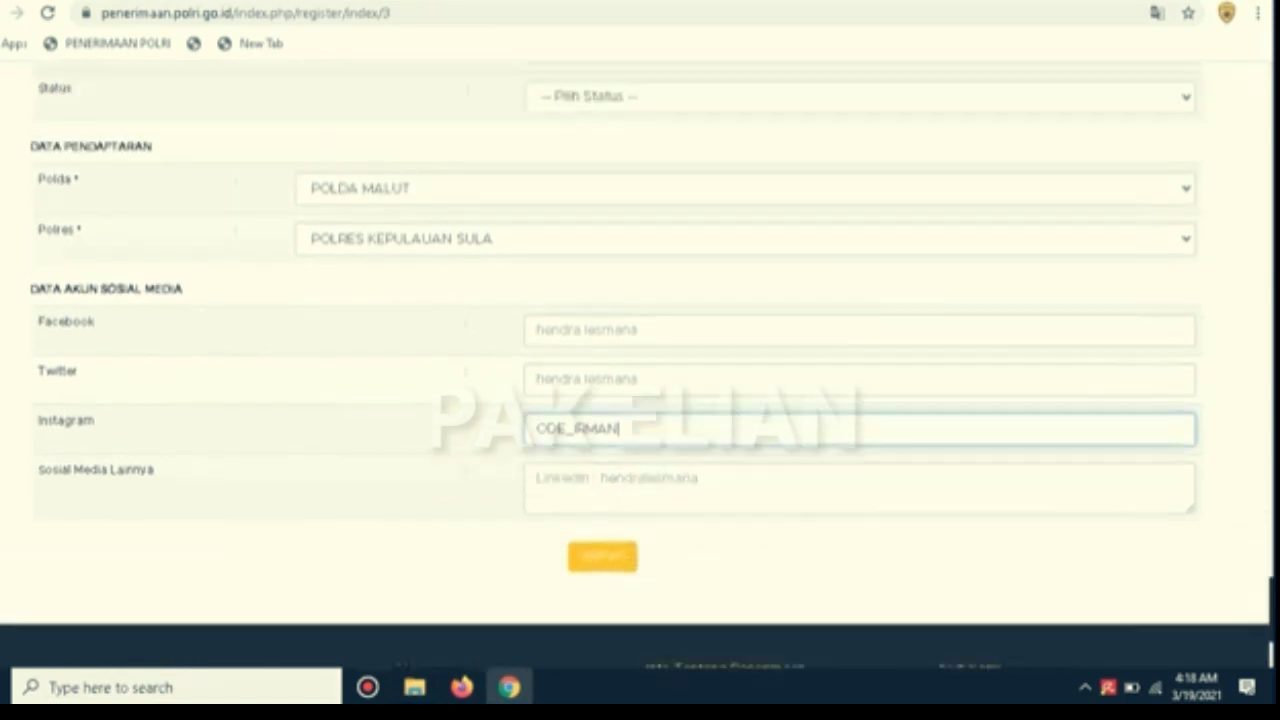
# Return to the top and show the Info Pendaftaran dan Kegiatan > Jadwal Seleksi > Bintara submenu
pyautogui.moveTo(1271, 427); pyautogui.dragTo(1271, 94)
pyautogui.moveTo(704, 152)
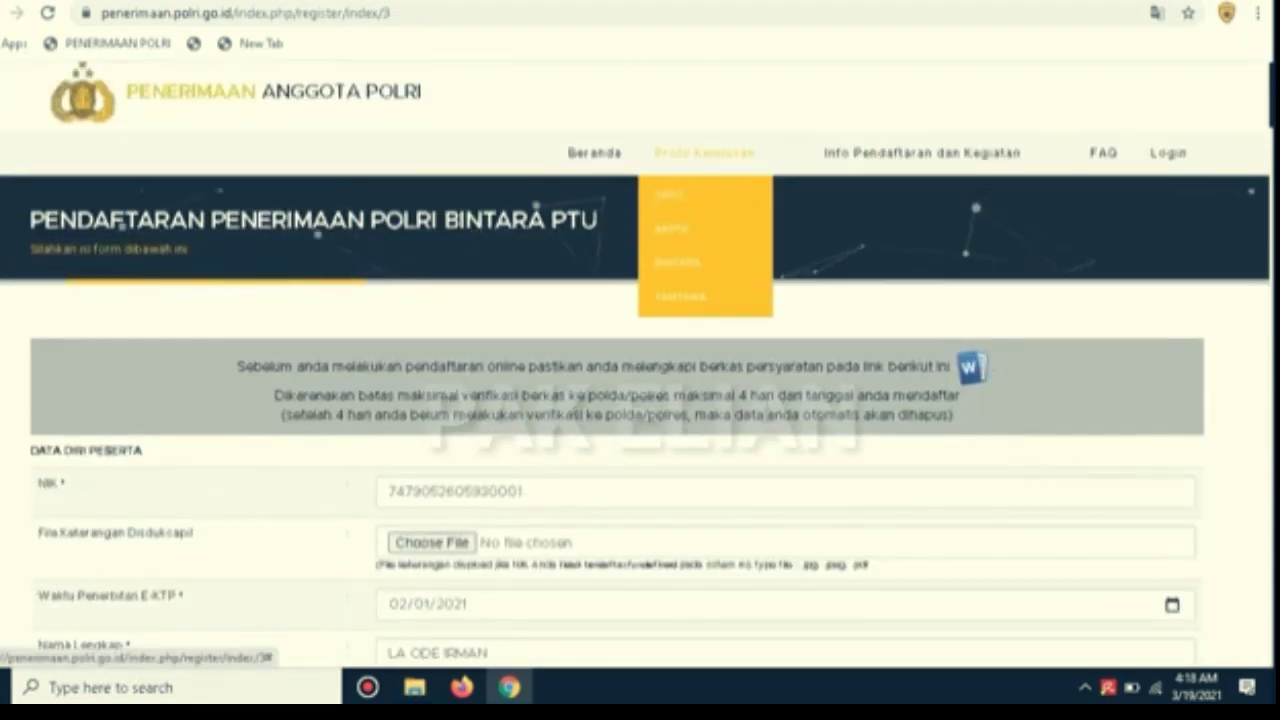
pyautogui.moveTo(922, 152)
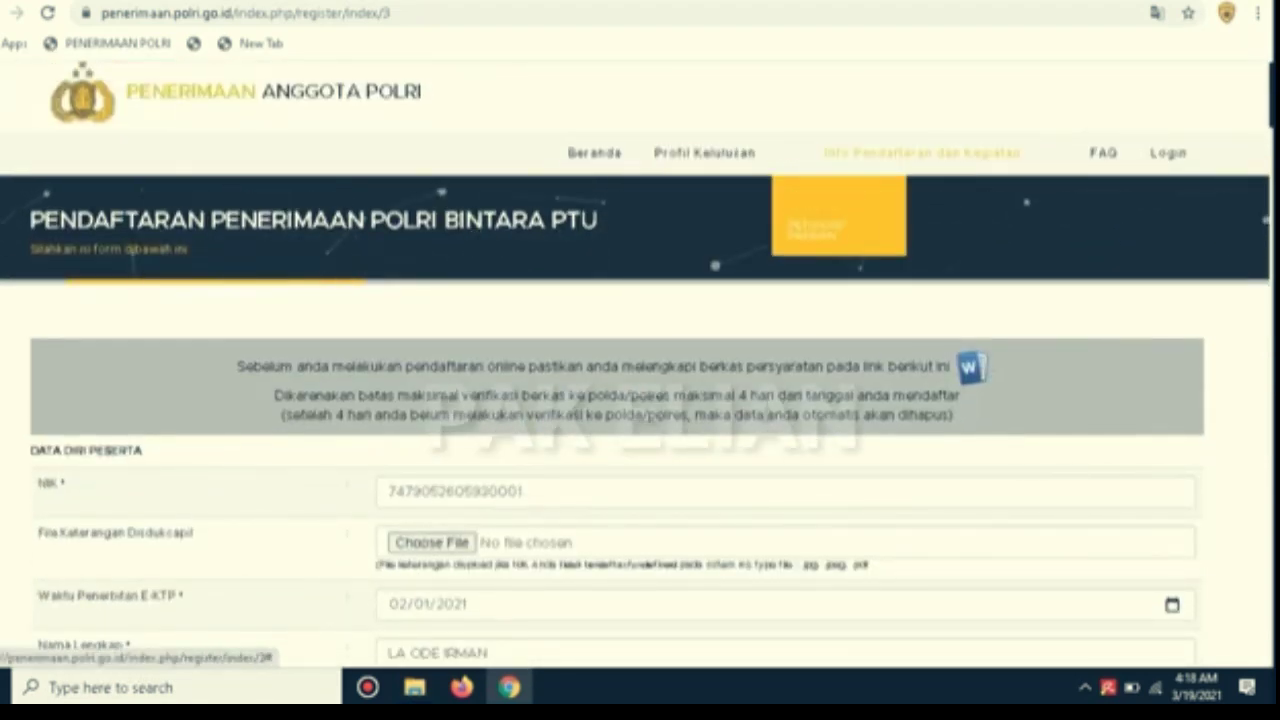
pyautogui.moveTo(830, 195)
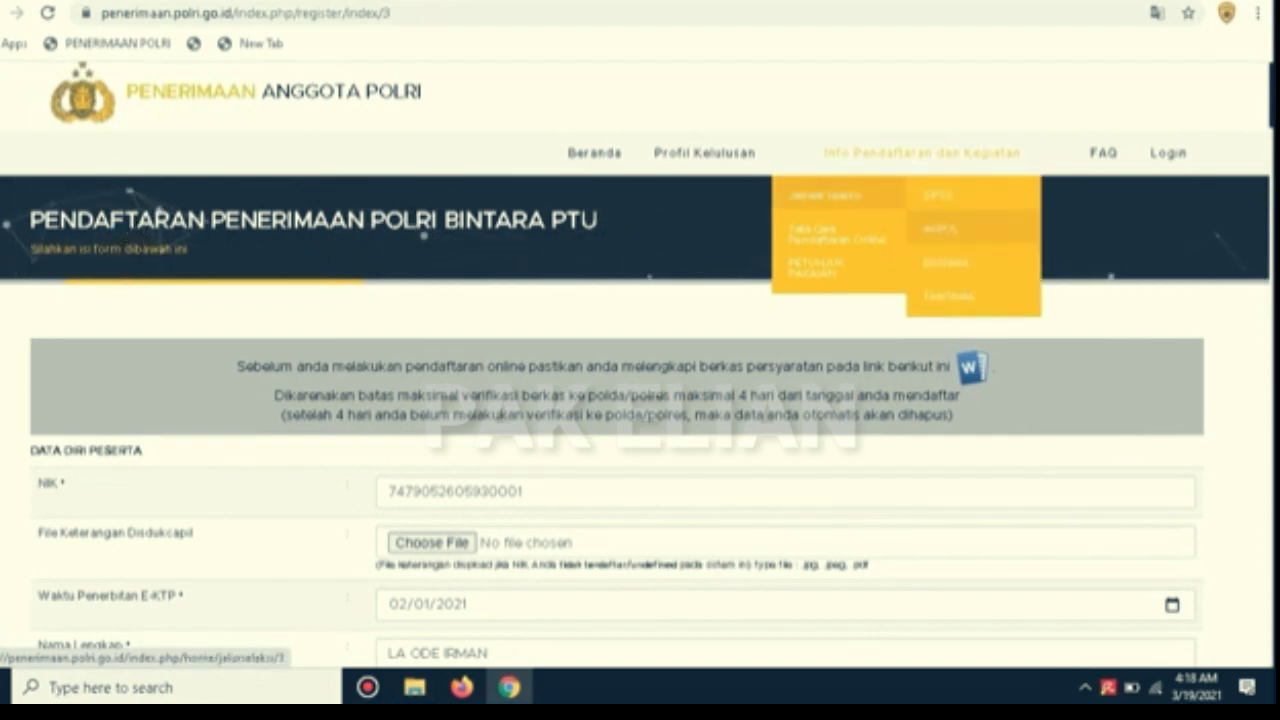
pyautogui.moveTo(950, 296)
pyautogui.moveTo(950, 262)
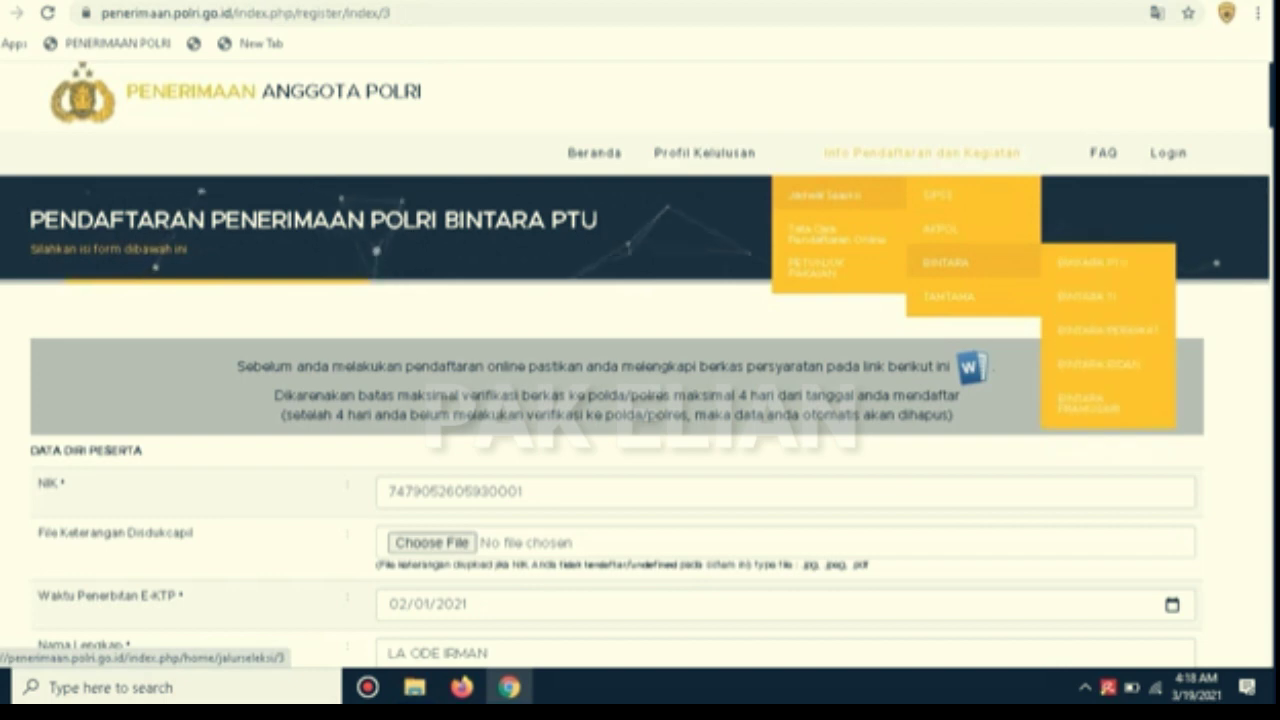